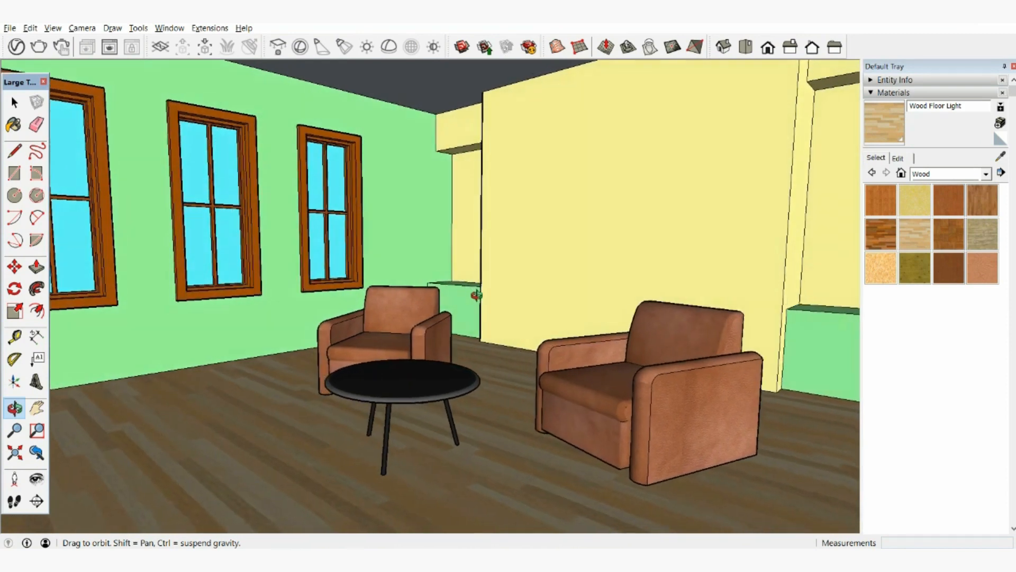
- Examine the finished living room, selecting an armchair and the round table and viewing the room from outside
left_click(14, 102)
left_click(15, 103)
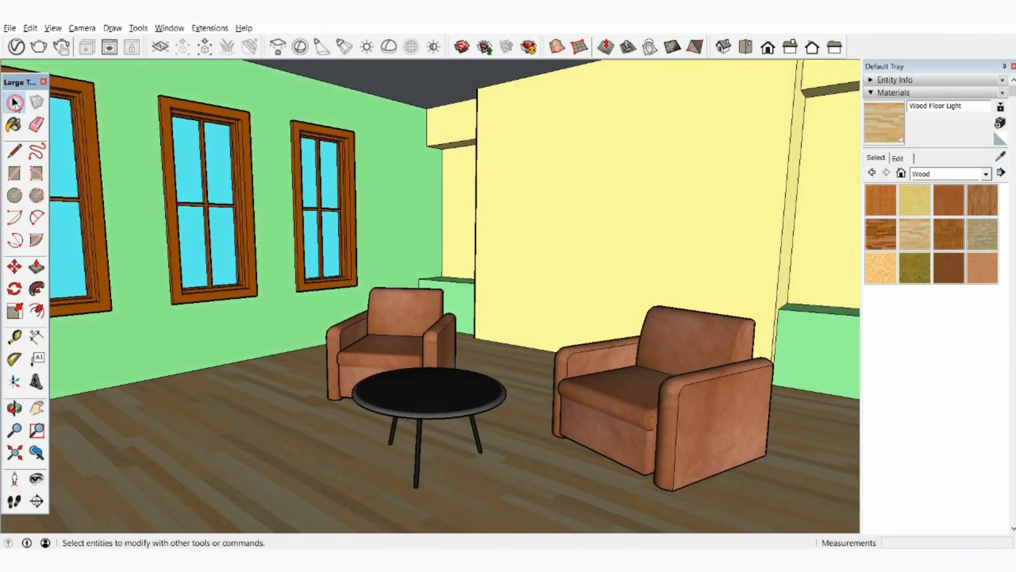
left_click(411, 340)
left_click(642, 394)
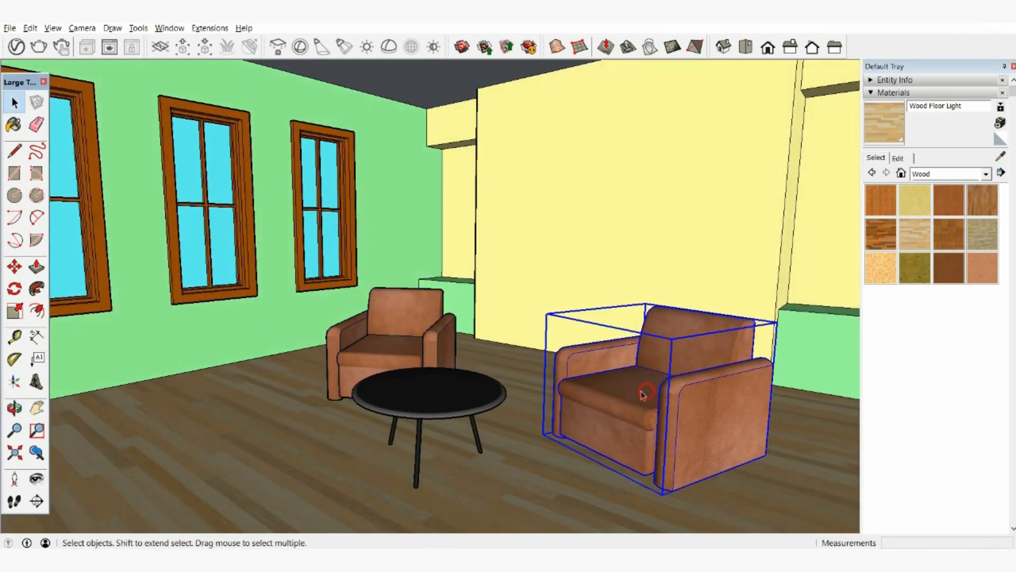
left_click(450, 407)
middle_click_drag(450, 406, 487, 373)
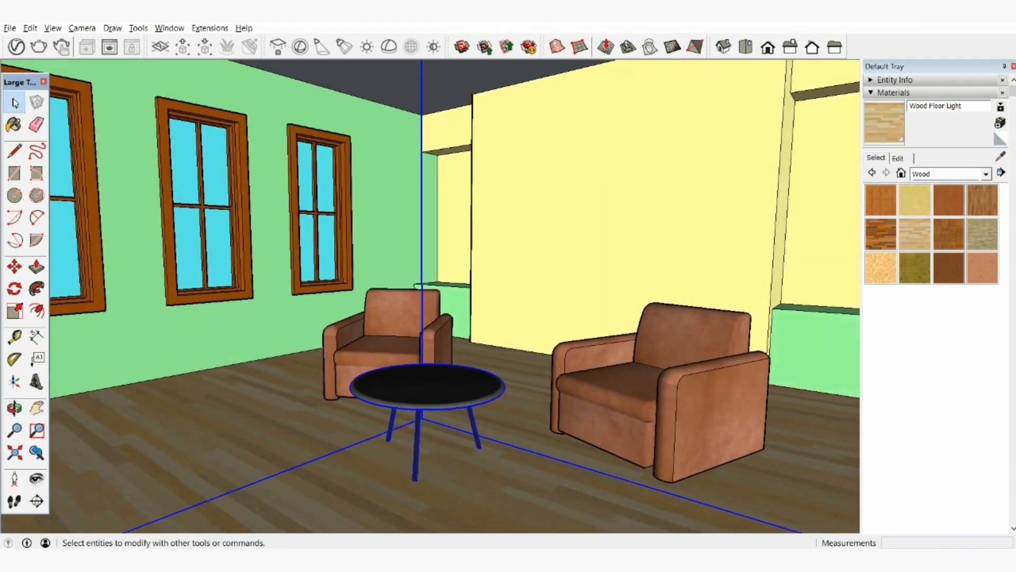
middle_click_drag(512, 341, 556, 339)
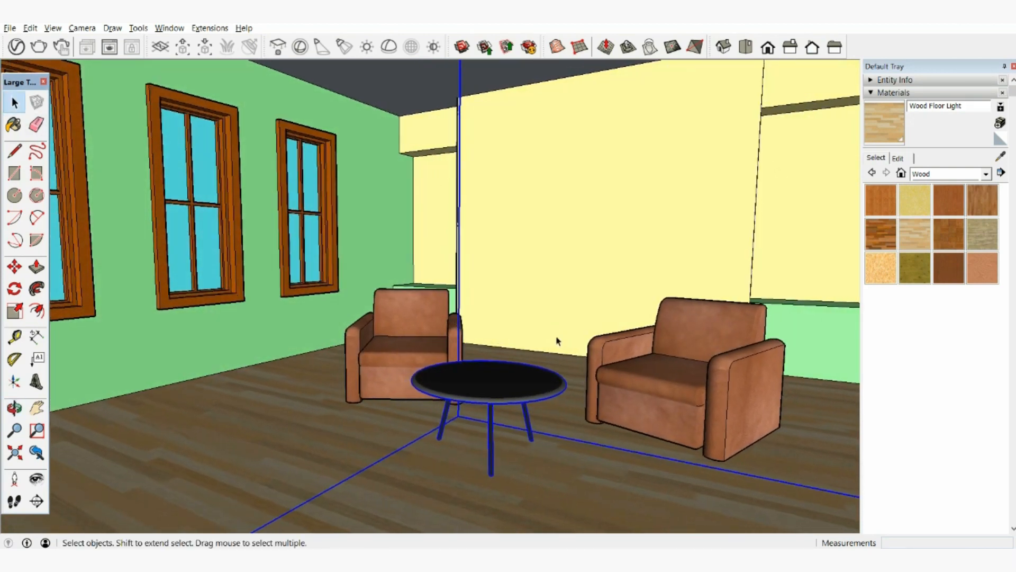
scroll(552, 332, "down", 3)
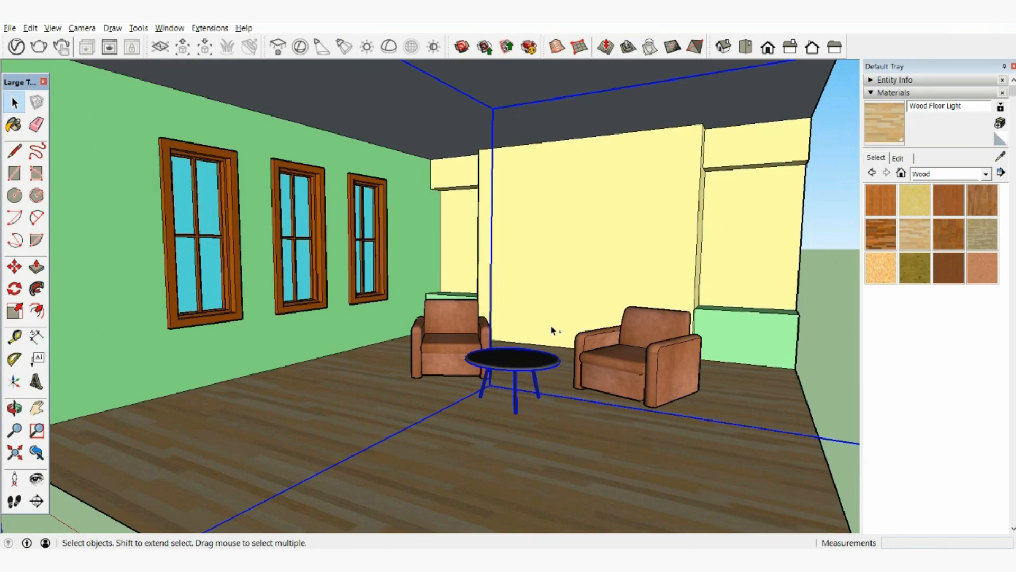
scroll(534, 321, "down", 3)
middle_click_drag(530, 318, 459, 324)
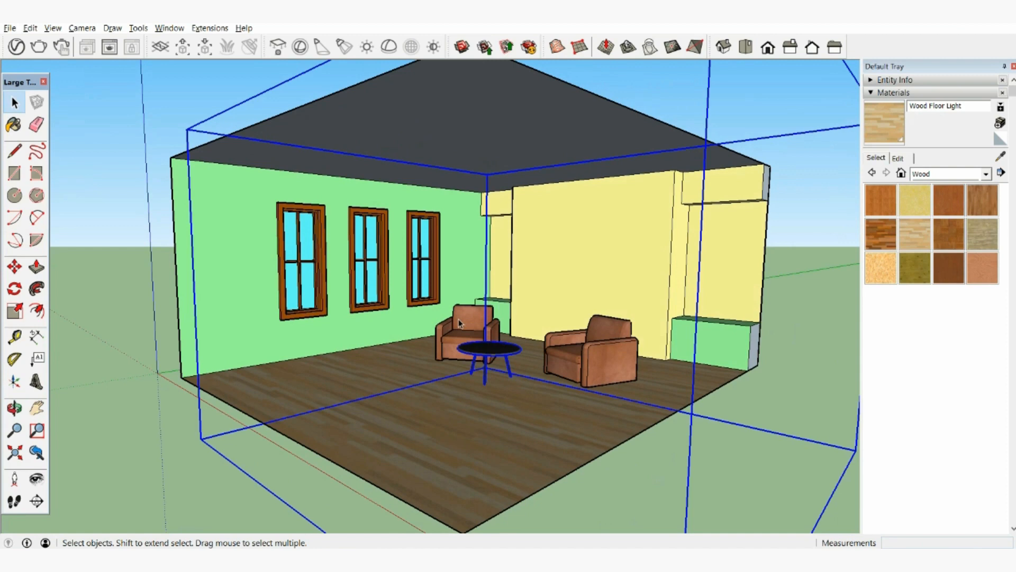
scroll(137, 83, "down", 3)
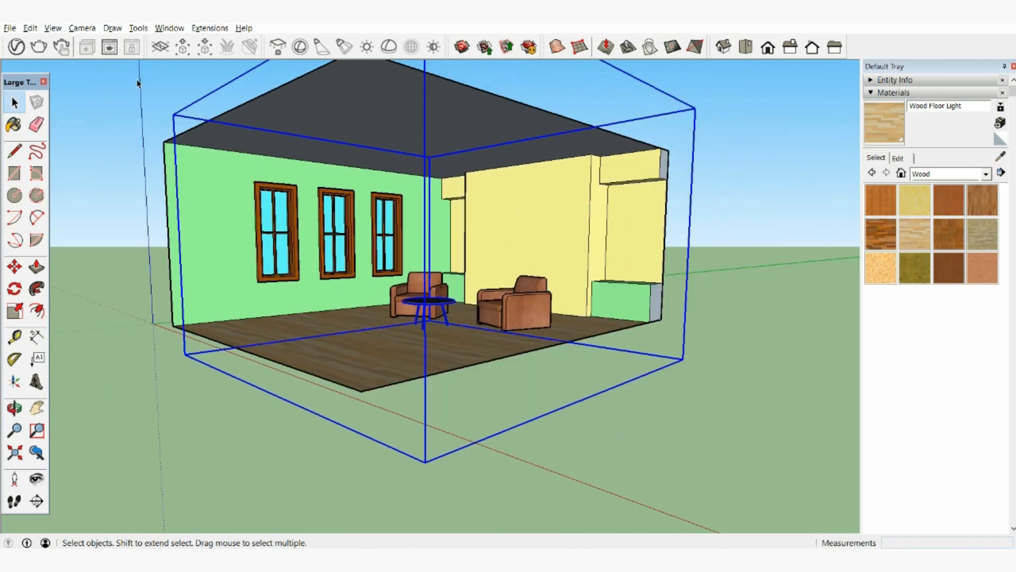
- Select the entire room model with its furniture and delete it to clear the workspace
left_click(117, 241)
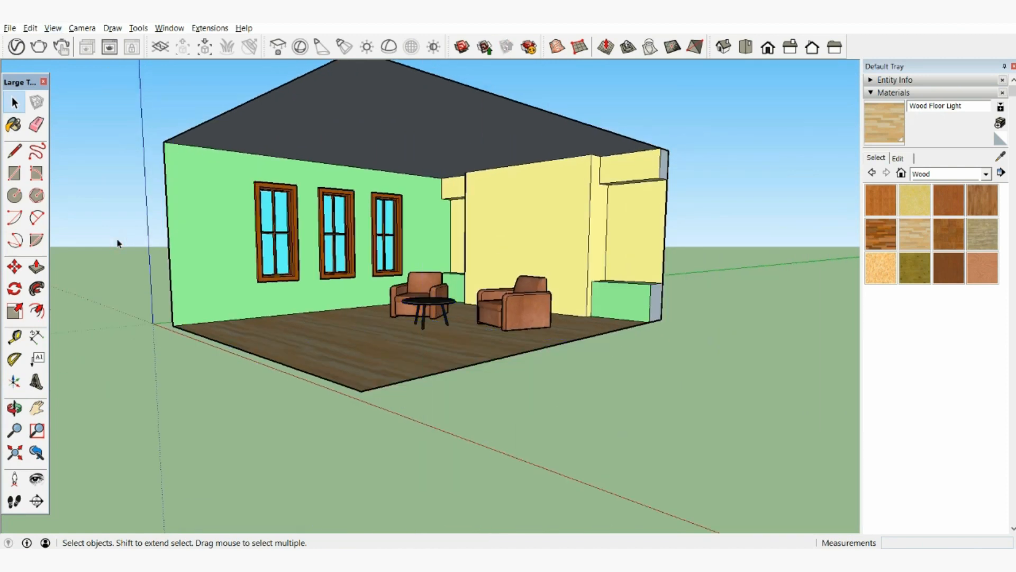
scroll(267, 391, "down", 2)
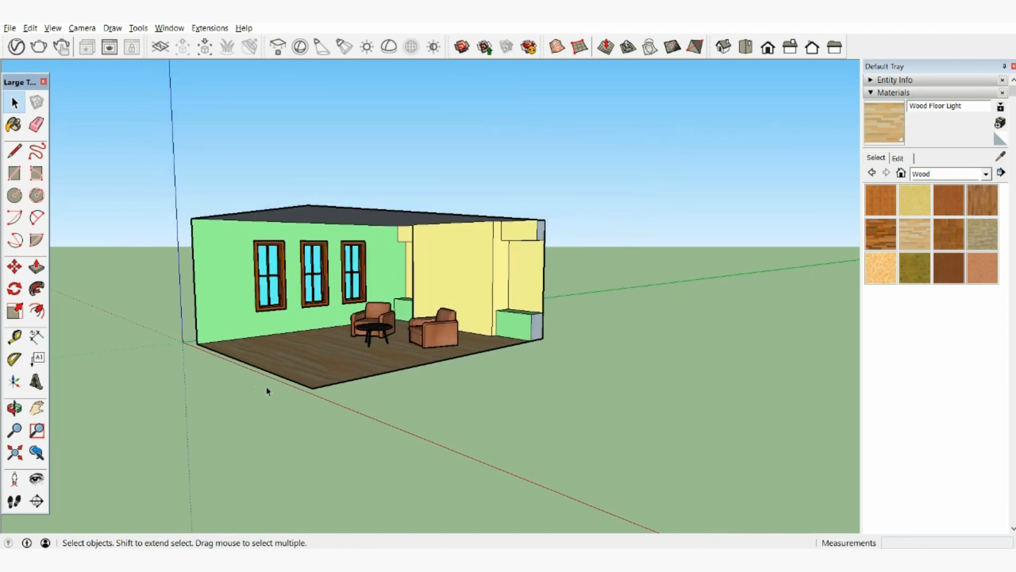
left_click_drag(562, 422, 224, 252)
left_click_drag(164, 153, 164, 152)
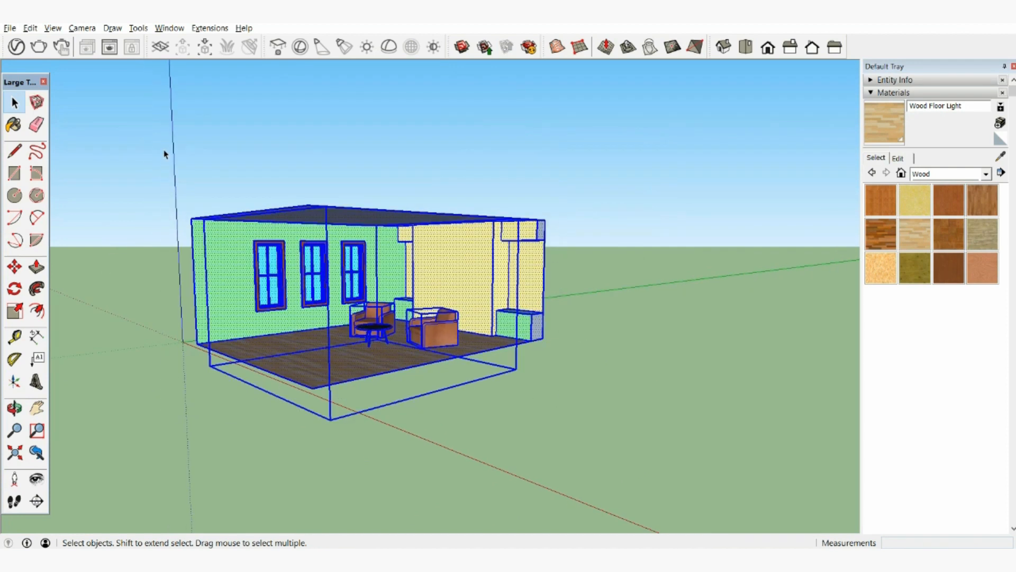
key("Delete")
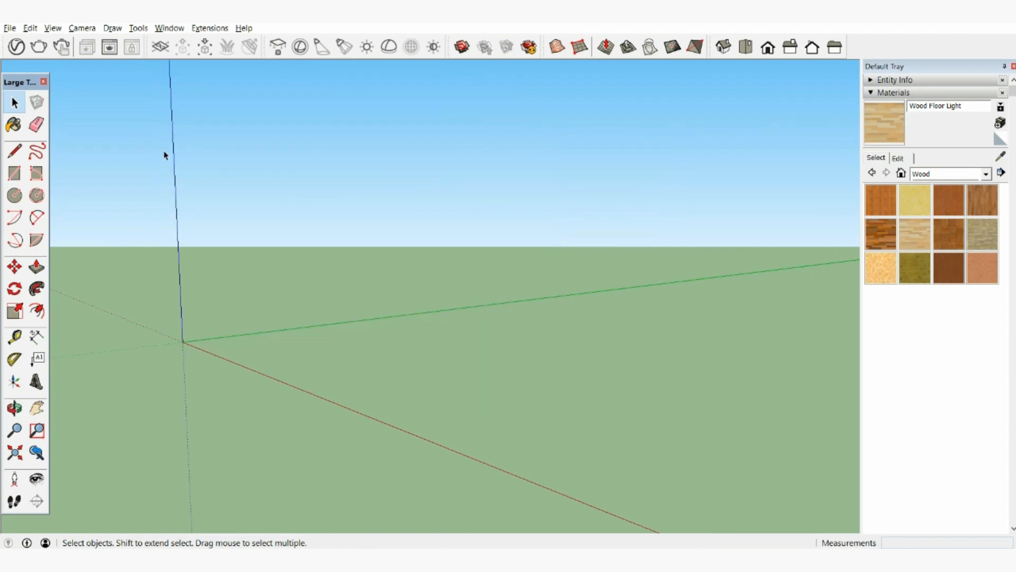
- Draw a 16' by 20' rectangle on the ground near the origin as the room floor
left_click(14, 173)
middle_click_drag(358, 237, 340, 259)
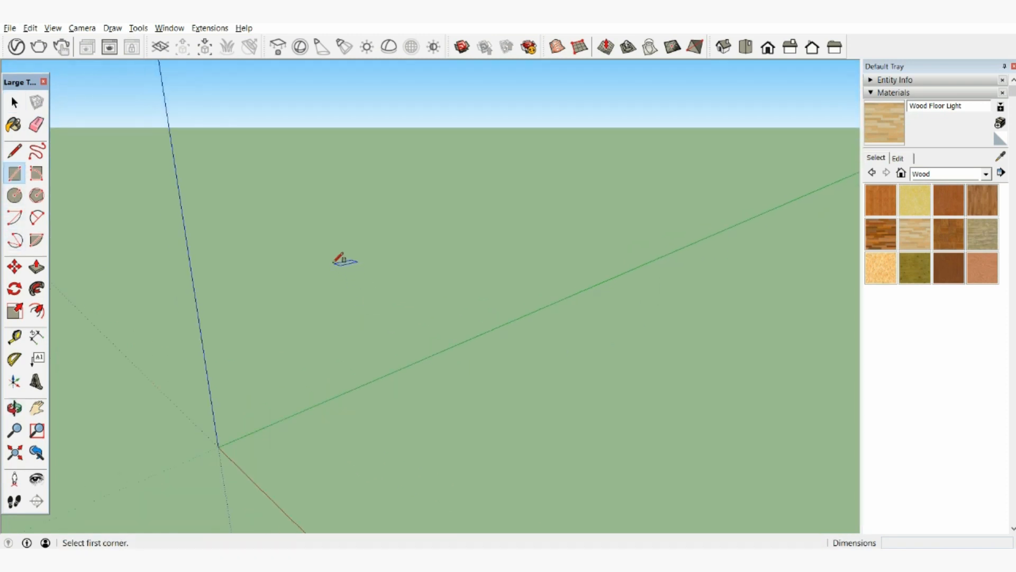
left_click(241, 451)
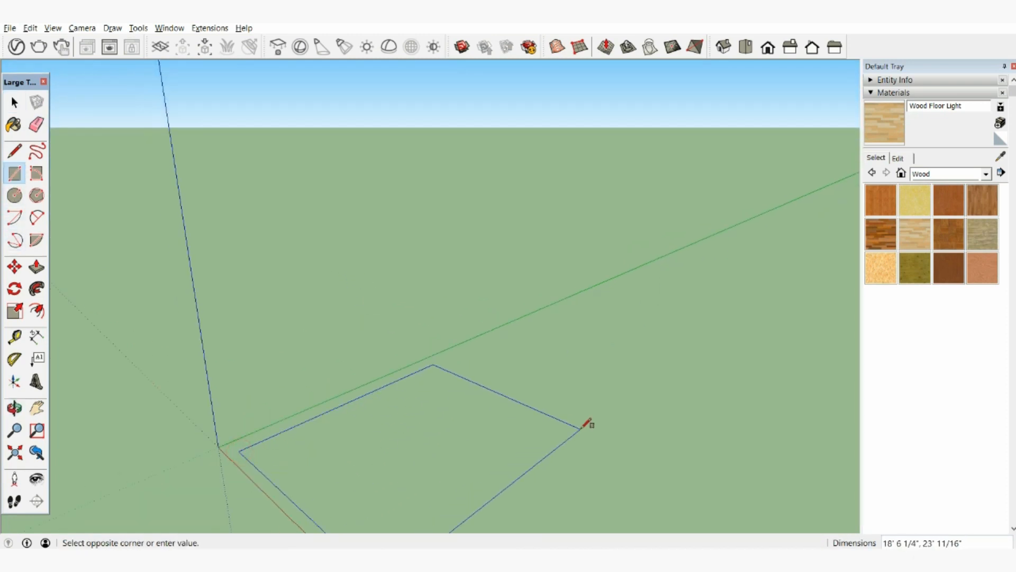
type("16',20")
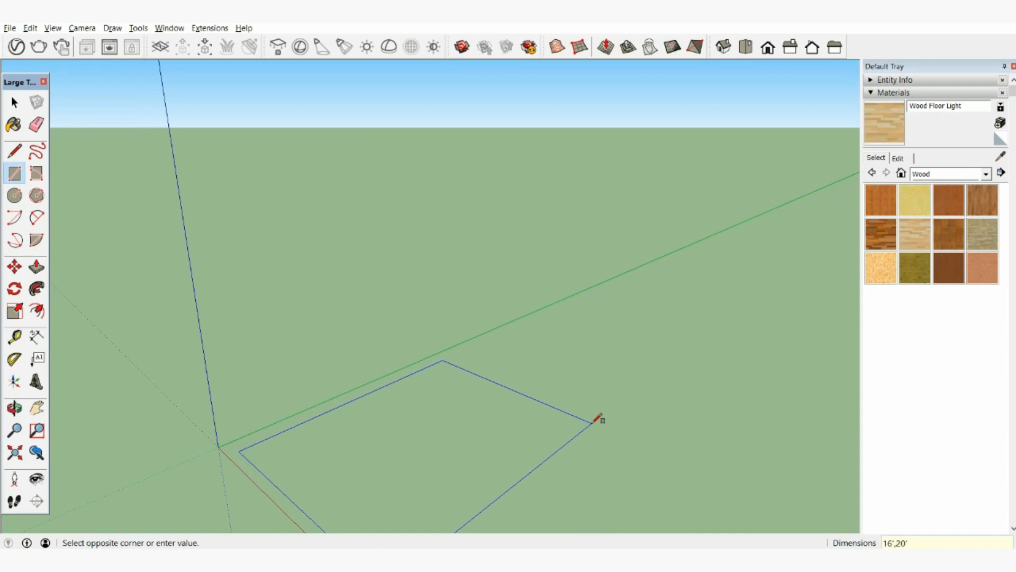
key("Return")
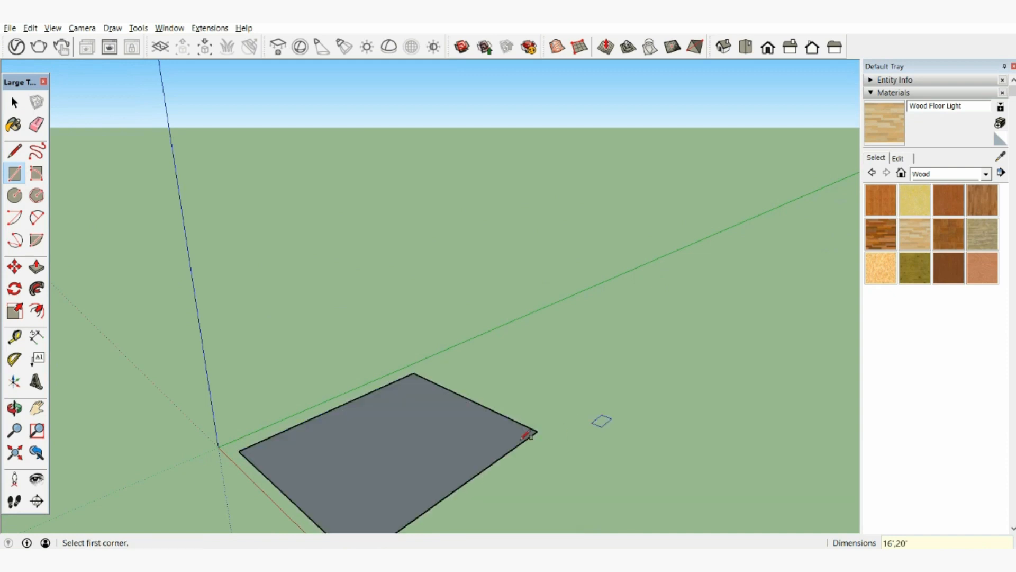
- Push/Pull the floor rectangle up 9' to form the room volume
middle_click_drag(340, 442, 381, 341)
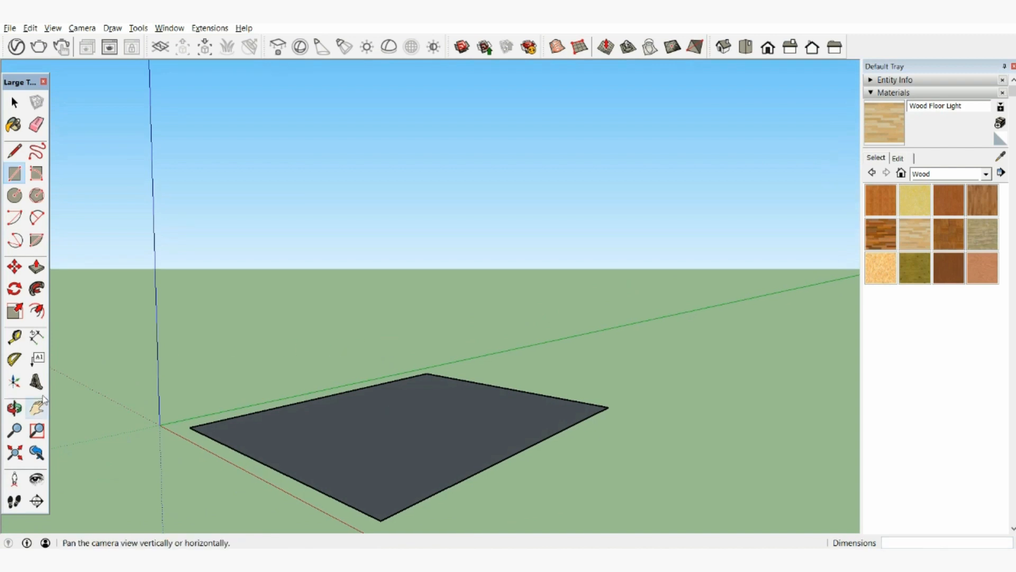
left_click(36, 266)
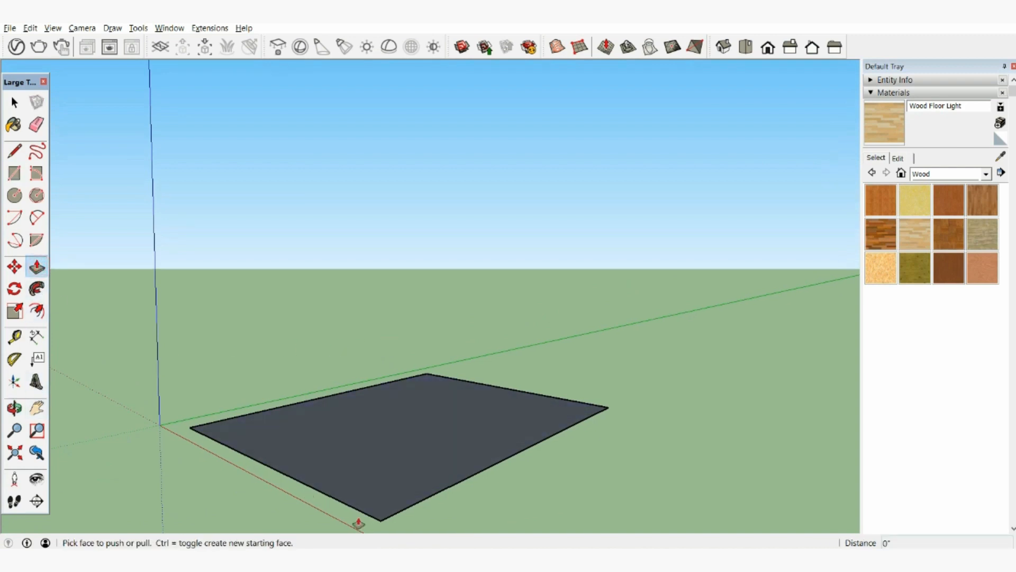
left_click(405, 482)
type("9")
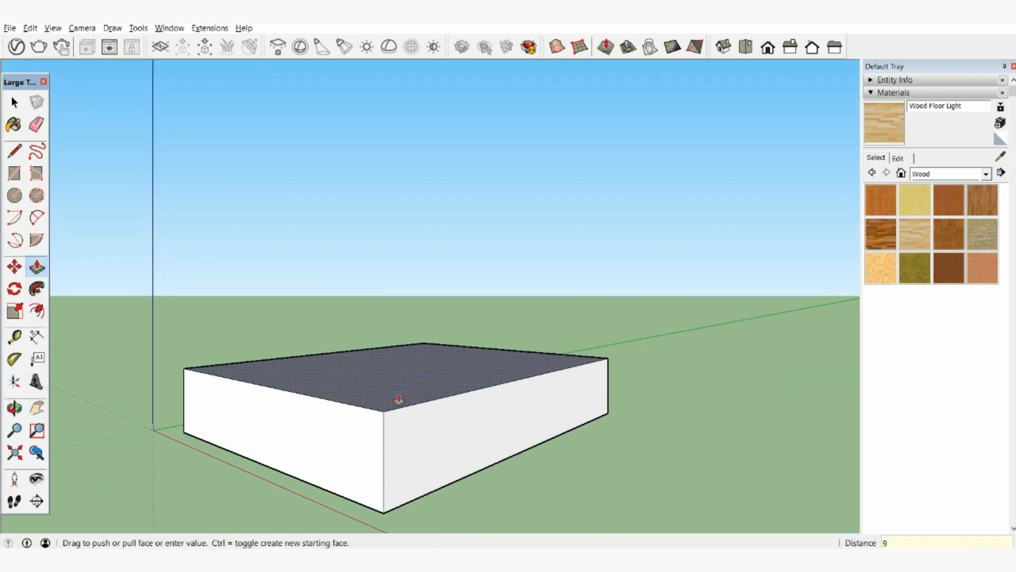
key("Return")
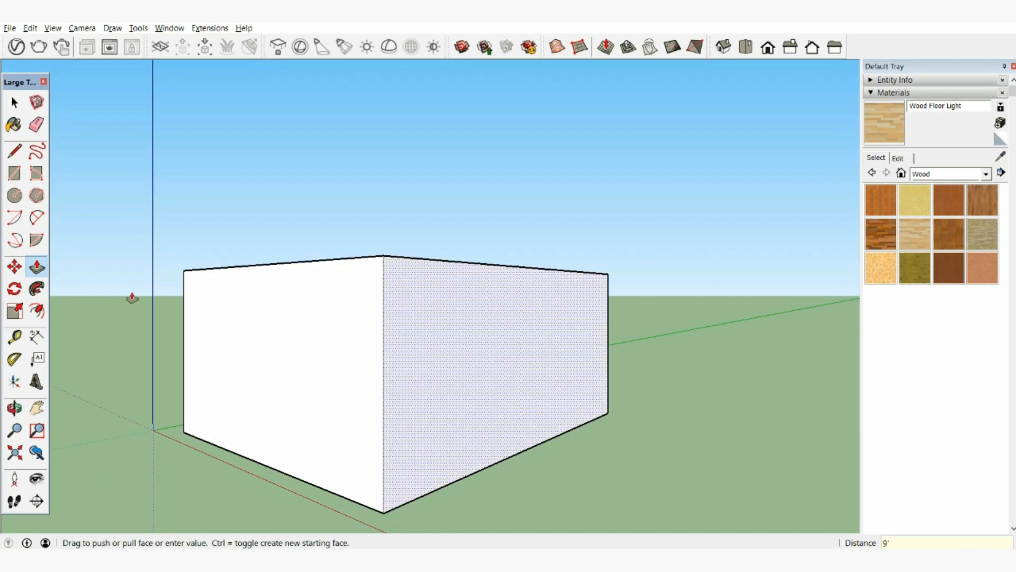
- Erase the box's nearest vertical edge to remove the two front walls and open up the interior
left_click(36, 124)
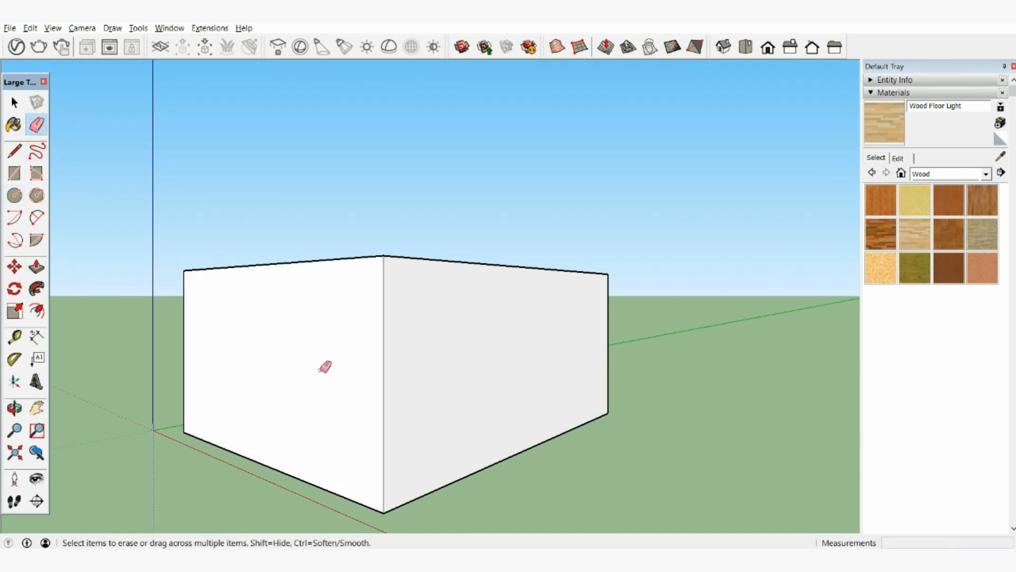
left_click(384, 354)
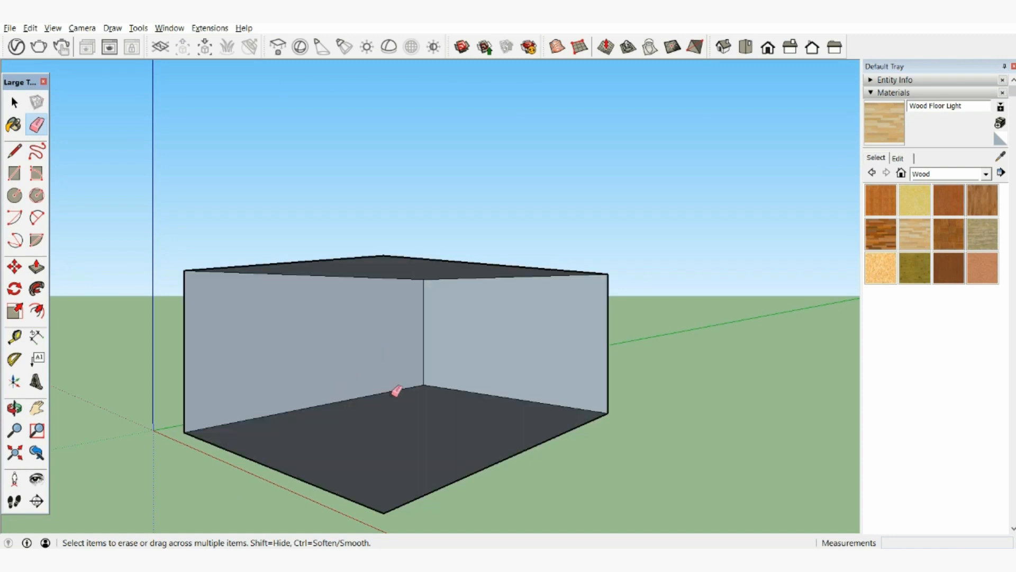
scroll(402, 378, "up", 2)
mouse_move(408, 375)
middle_mouse_down()
mouse_move(449, 311)
mouse_move(472, 386)
mouse_move(453, 274)
mouse_move(477, 379)
mouse_move(465, 322)
mouse_move(470, 204)
mouse_move(468, 370)
mouse_move(456, 316)
mouse_move(485, 300)
mouse_move(522, 295)
mouse_move(563, 323)
mouse_move(574, 318)
middle_mouse_up()
key("e")
- Place two vertical guides on the back wall, each 40" in from one of its side edges
scroll(482, 311, "up", 5)
scroll(423, 348, "up", 1)
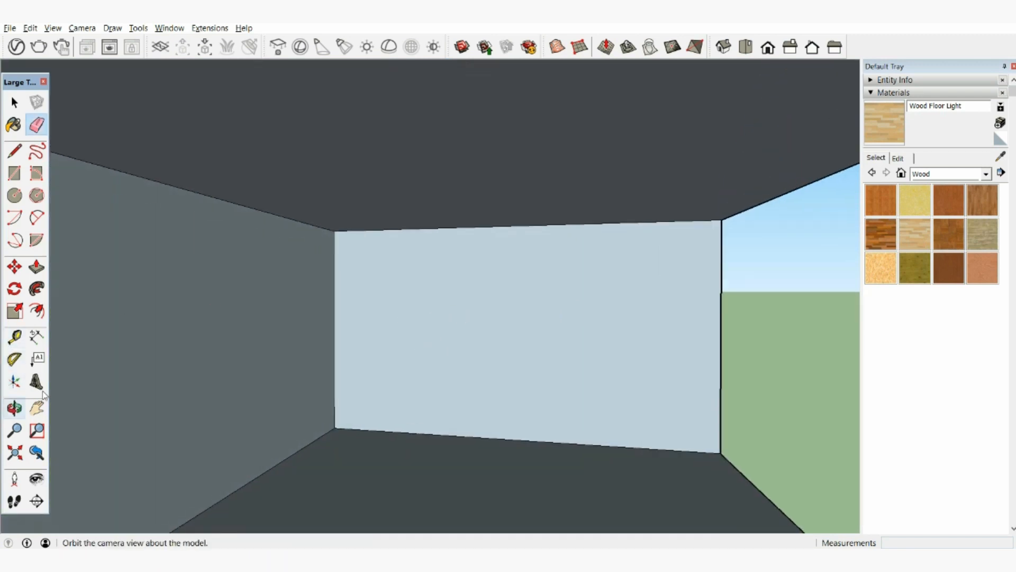
mouse_move(396, 354)
middle_mouse_down()
mouse_move(370, 363)
mouse_move(389, 355)
middle_mouse_up()
left_click(14, 337)
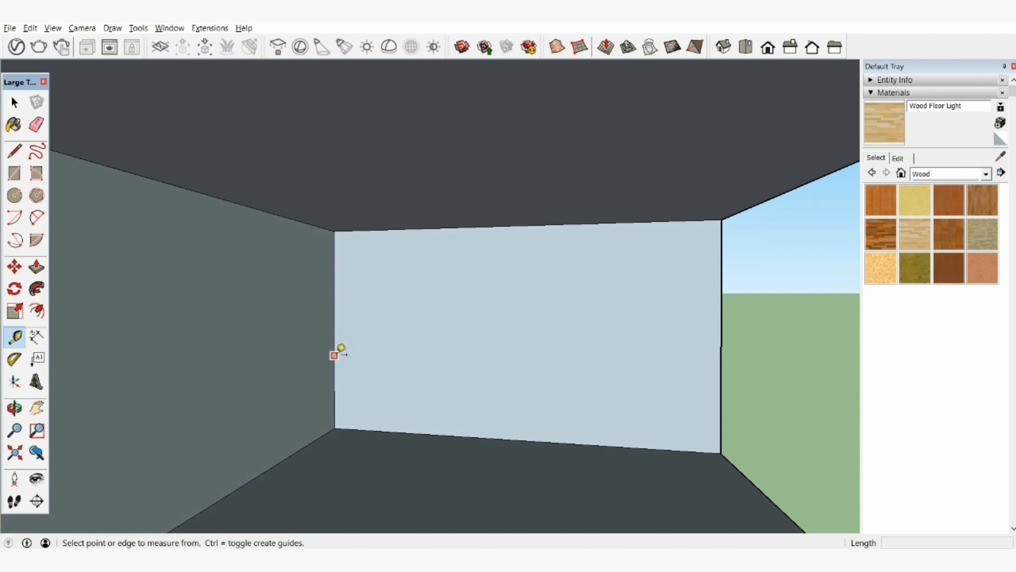
left_click(334, 355)
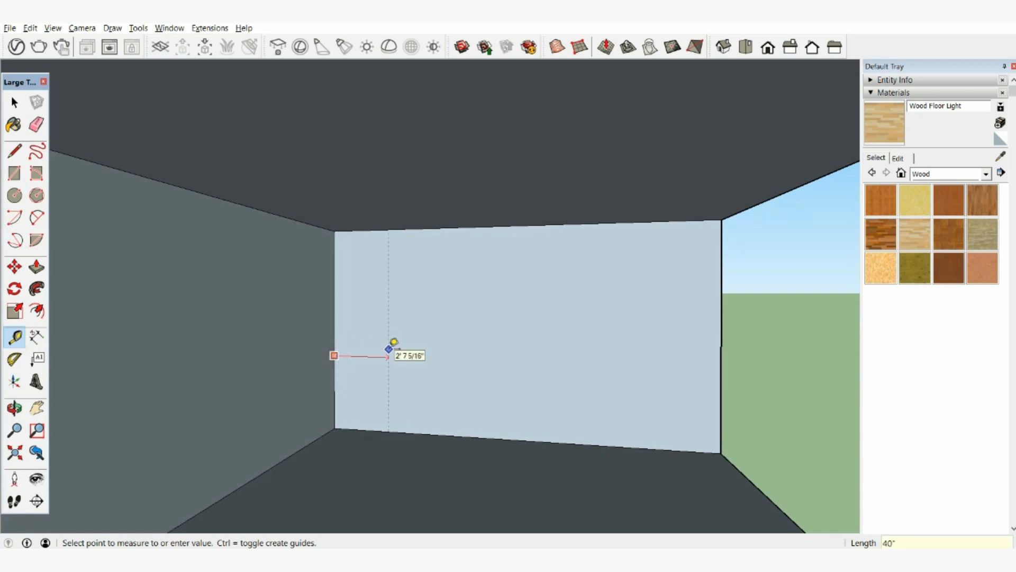
key("Return")
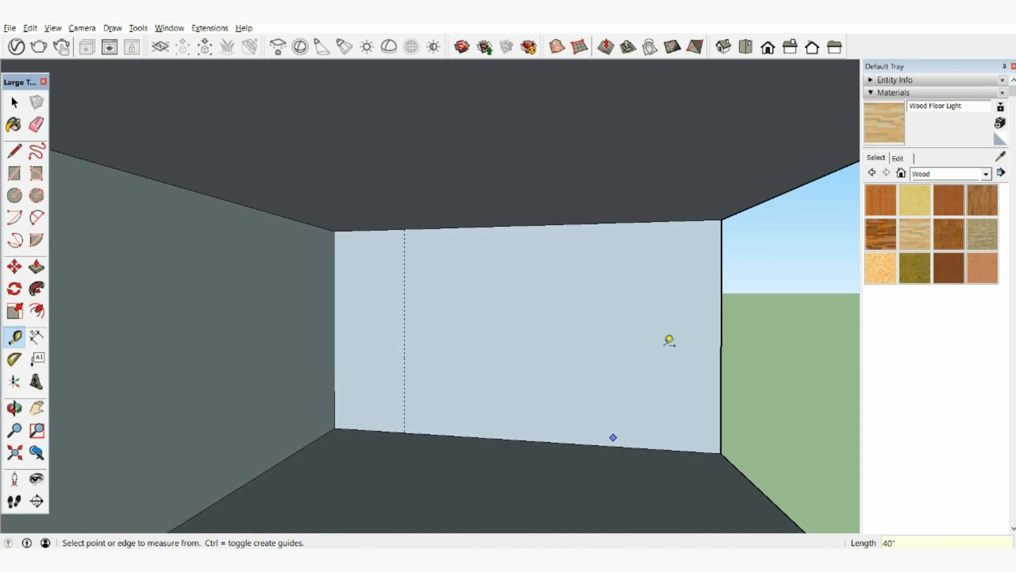
left_click(727, 357)
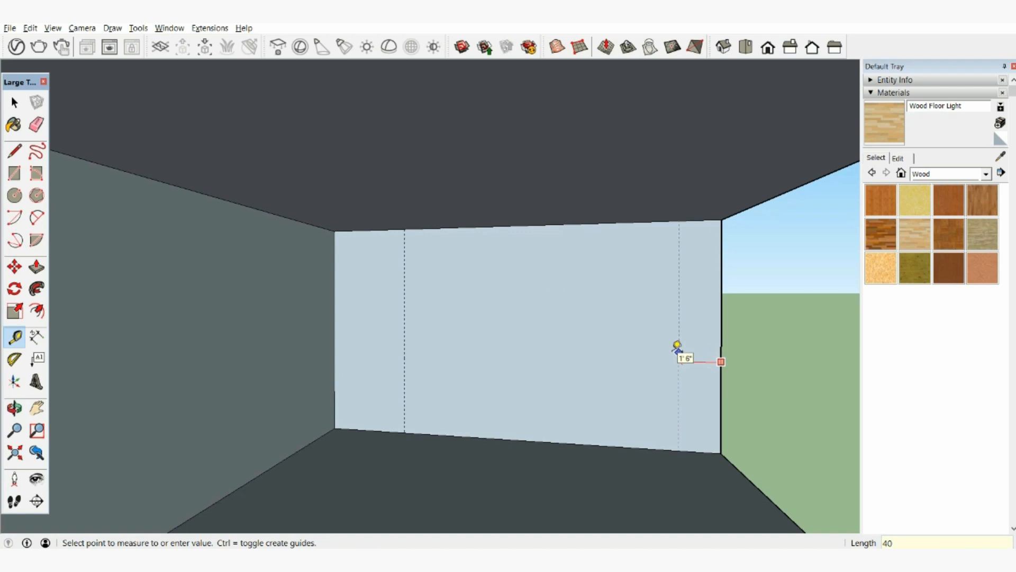
key("Return")
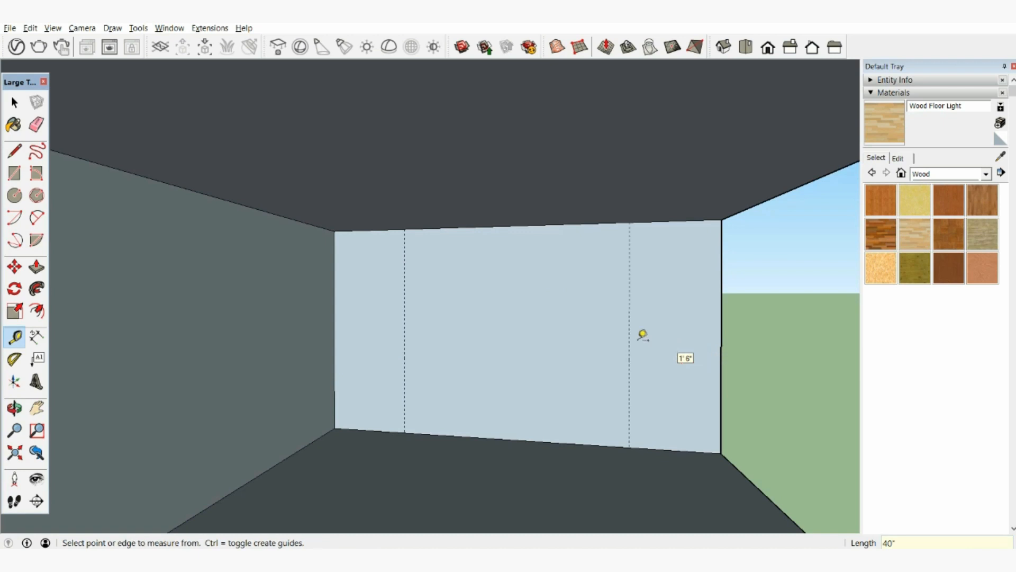
- Place horizontal guides on the back wall 24" above the floor and 18" below the ceiling
left_click(476, 438)
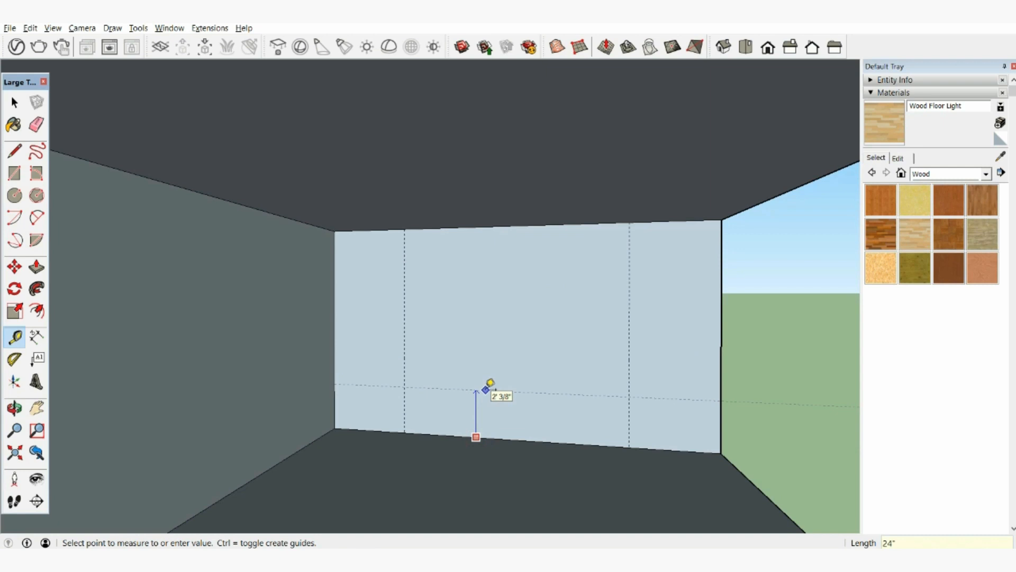
key("Return")
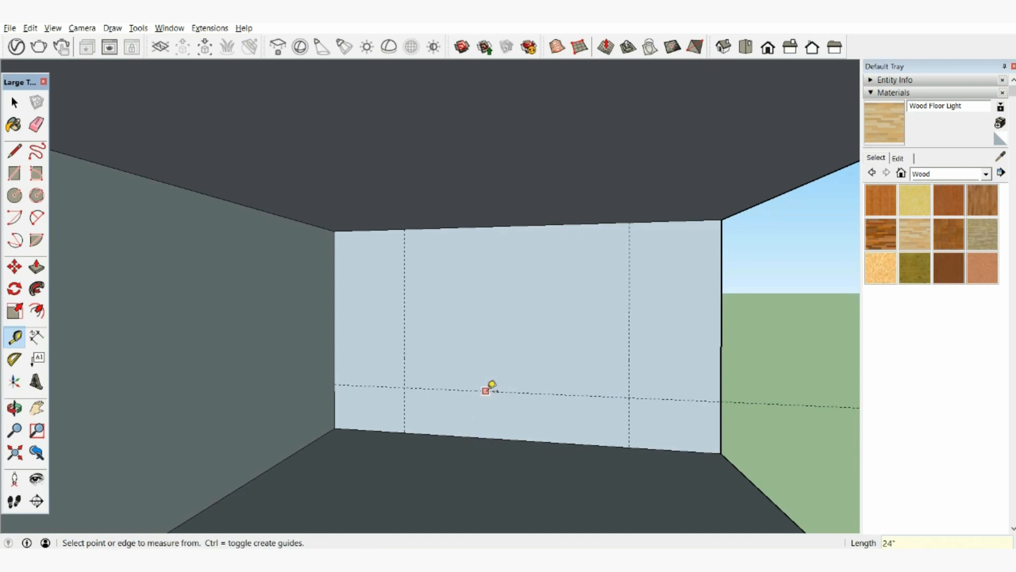
left_click(475, 226)
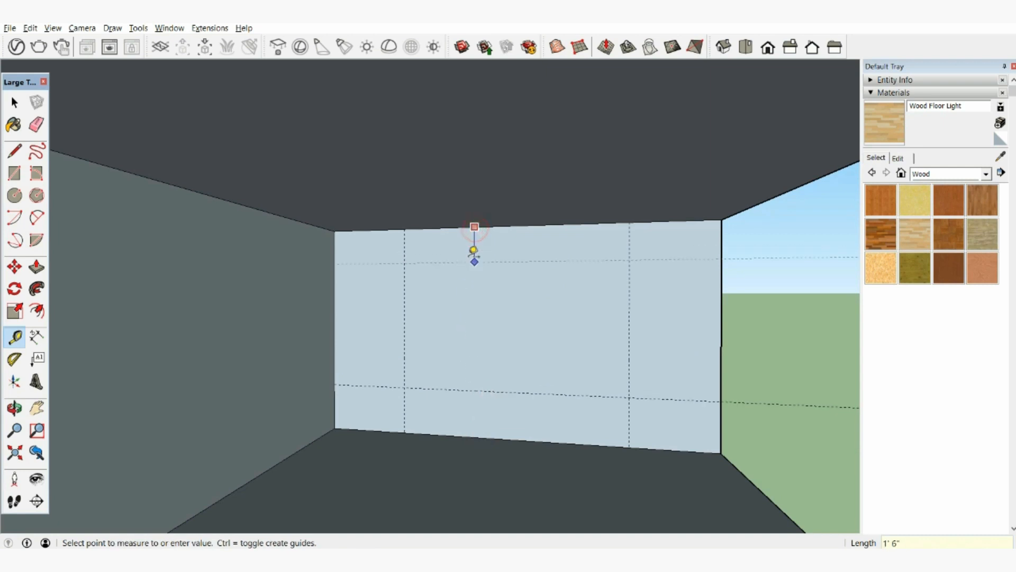
type("18")
key("Return")
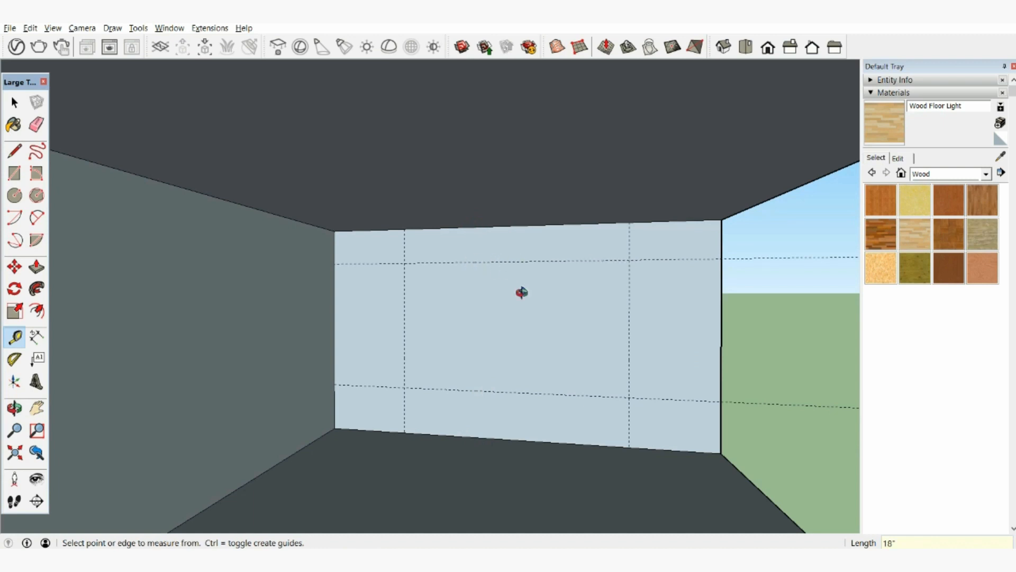
- Draw a 5' 6" by 3' 4" rectangle on the back wall between the adjoining side wall, the left vertical guide and both horizontal guides
middle_click_drag(522, 292, 456, 258)
left_click(14, 173)
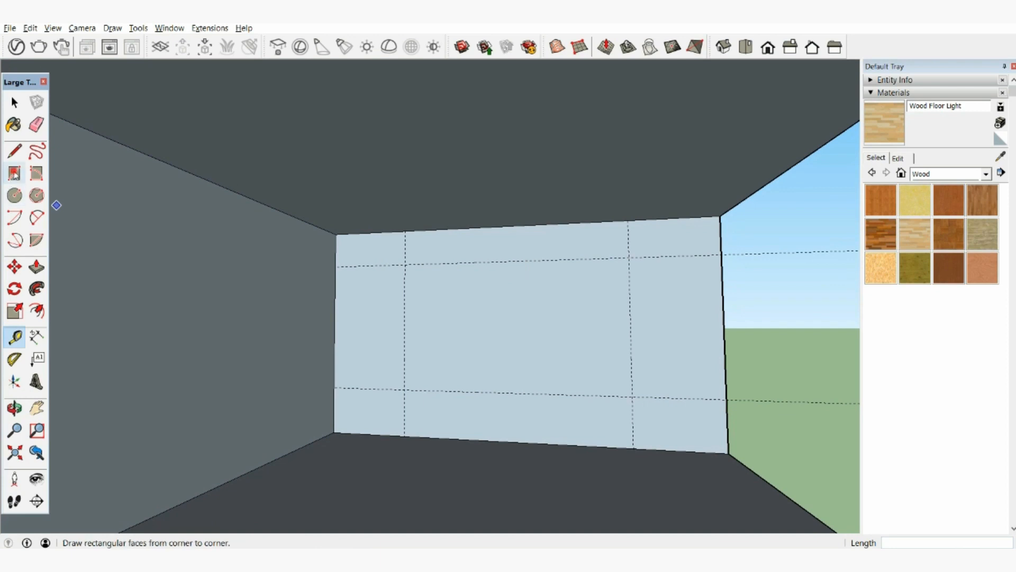
left_click(336, 265)
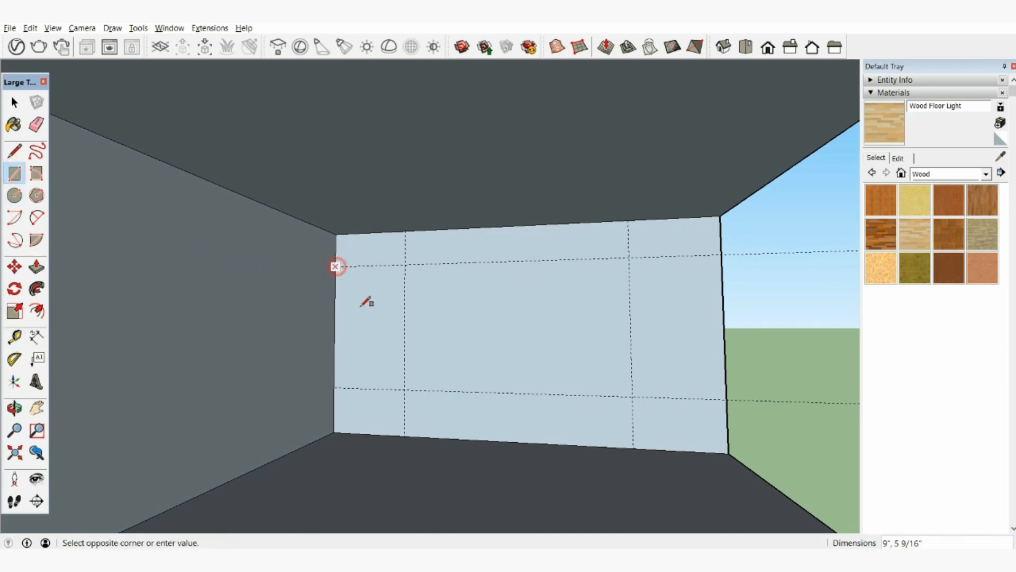
left_click(404, 388)
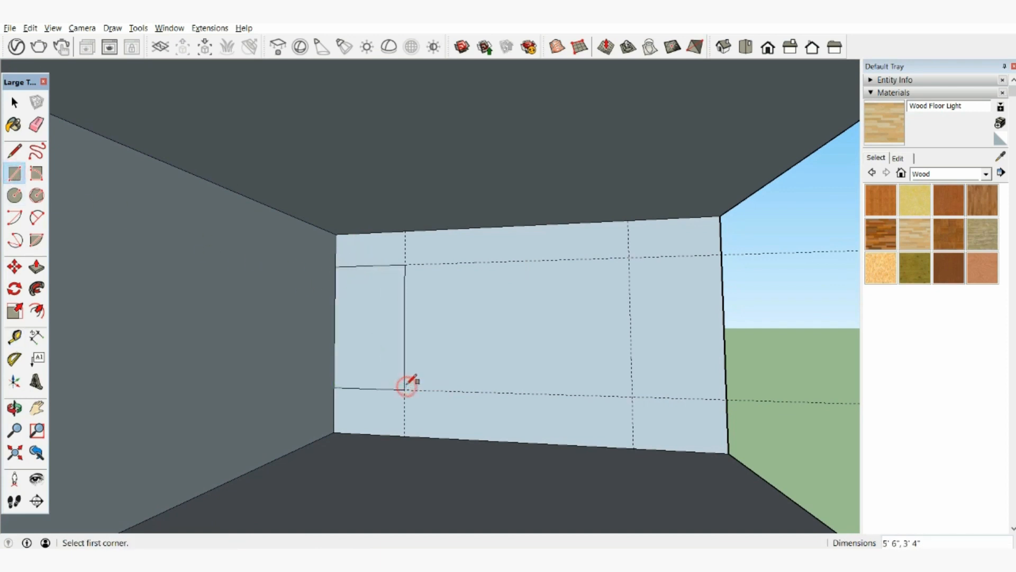
- Draw a full-height 9' 4" by 9' rectangle between the back wall's vertical guides and a 5' 6" by 3' 4" rectangle in the opposite side bay
left_click(405, 230)
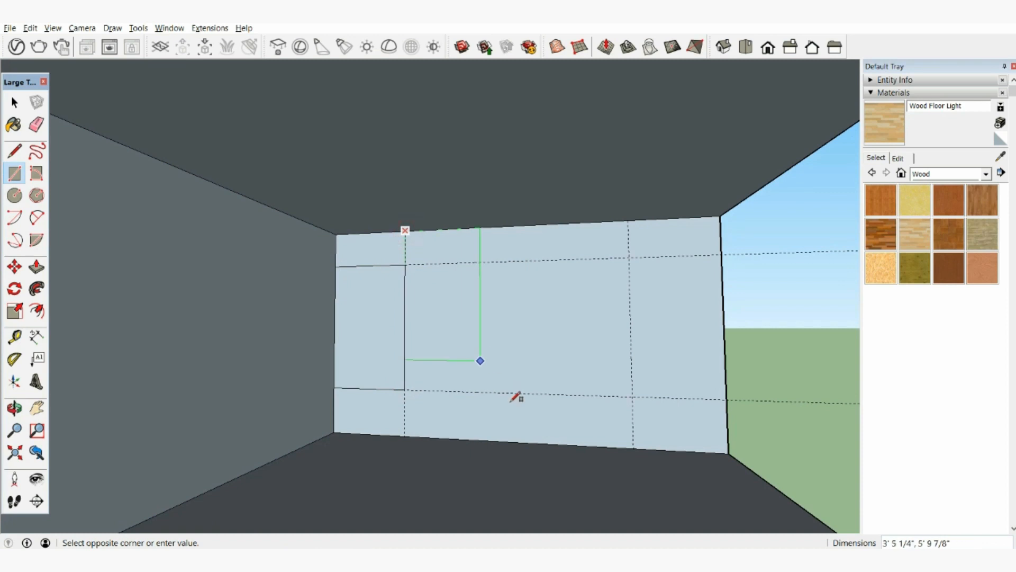
left_click(633, 448)
left_click(634, 257)
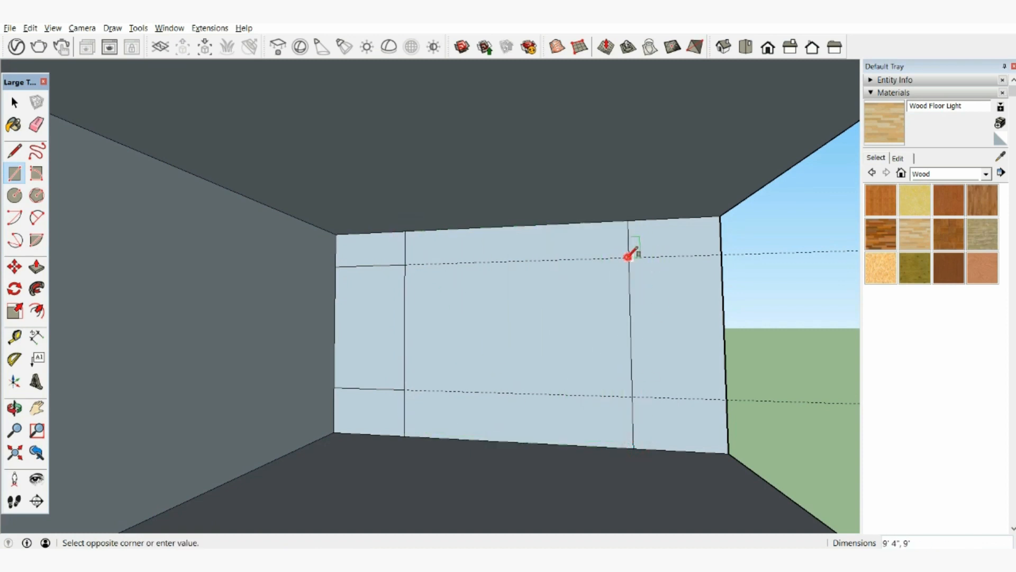
left_click(729, 396)
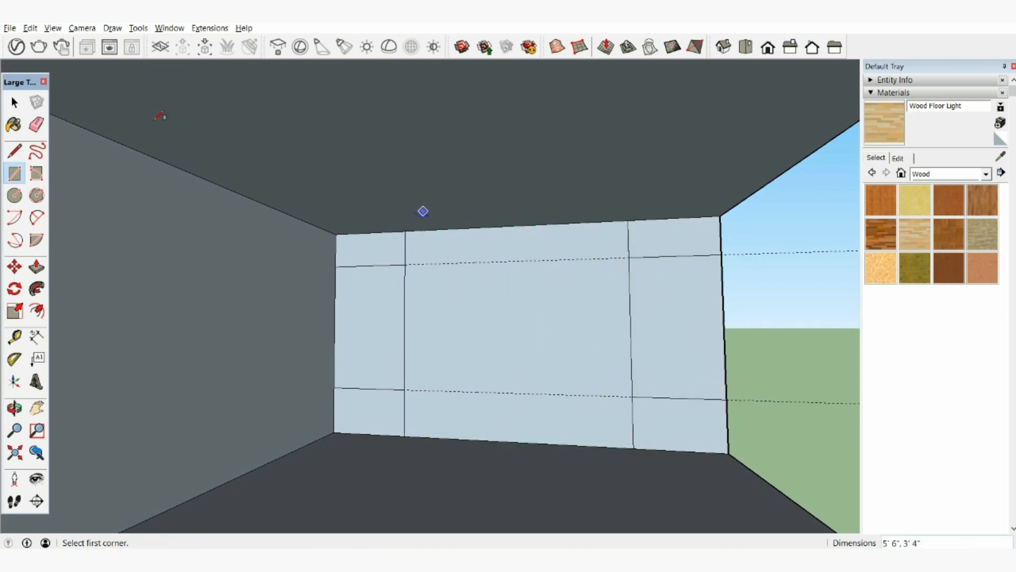
- Erase the upper and lower horizontal guides crossing the back wall
left_click(37, 126)
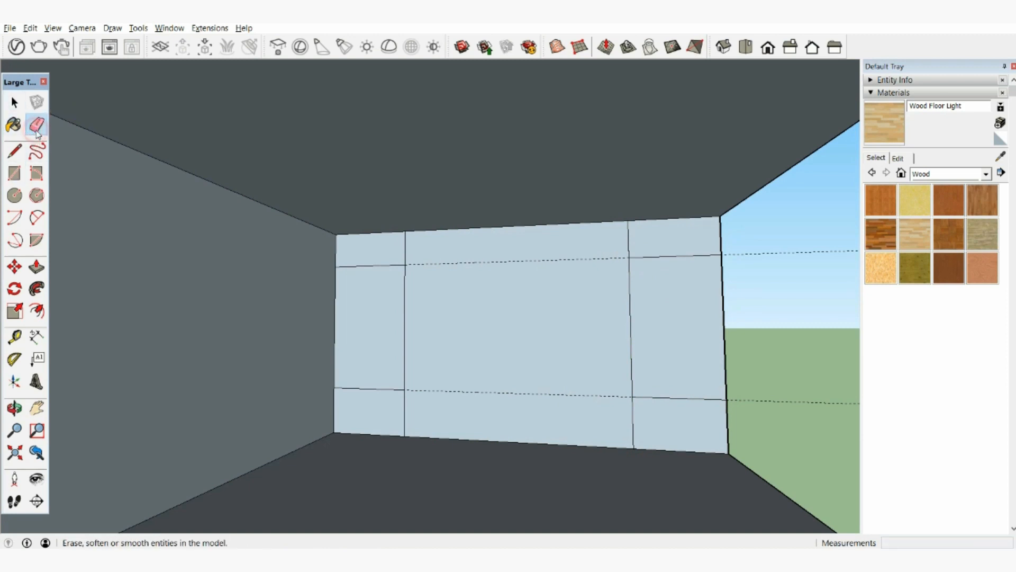
left_click_drag(514, 281, 510, 253)
left_click_drag(488, 347, 495, 393)
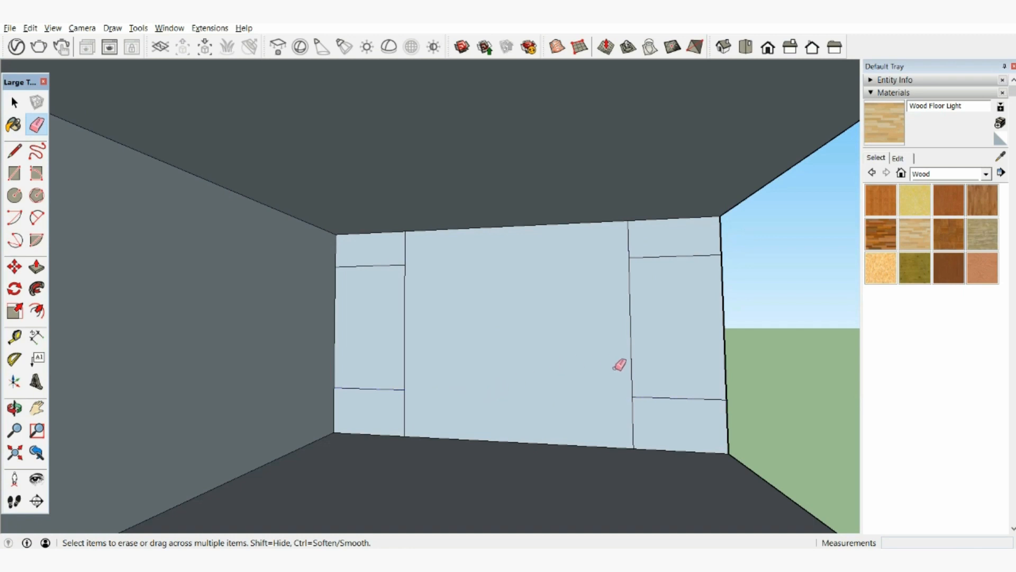
- Delete all remaining guides from the model
key("o")
mouse_move(581, 370)
left_mouse_down()
mouse_move(603, 366)
mouse_move(581, 370)
left_mouse_up()
key("e")
scroll(522, 367, "down", 5)
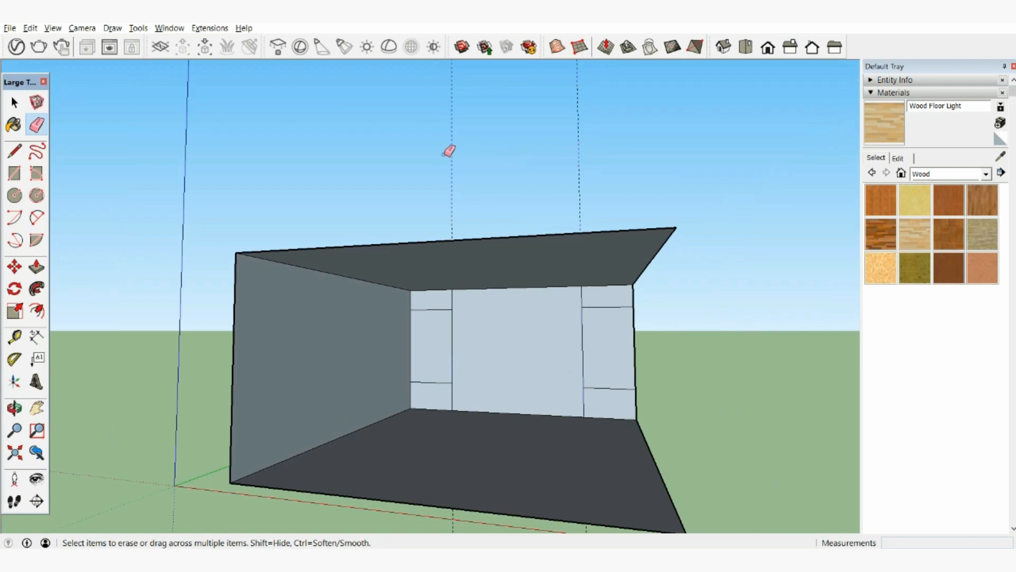
scroll(545, 344, "up", 4)
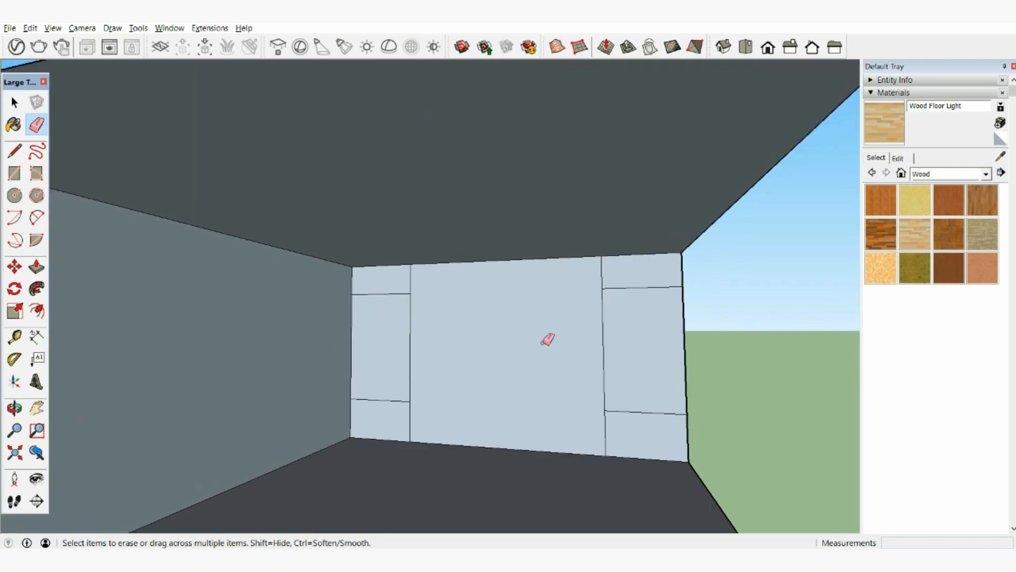
left_click(31, 28)
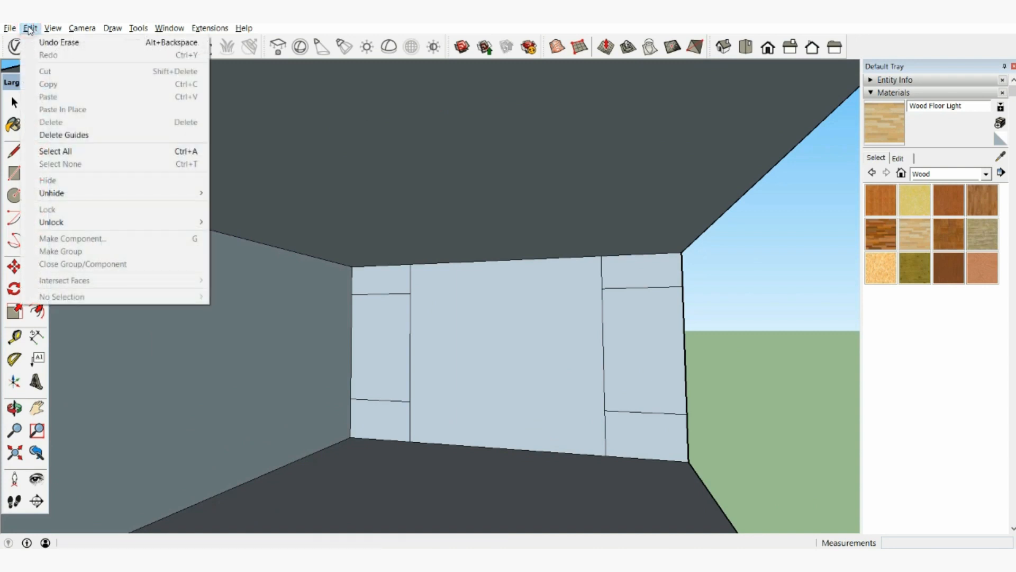
left_click(77, 136)
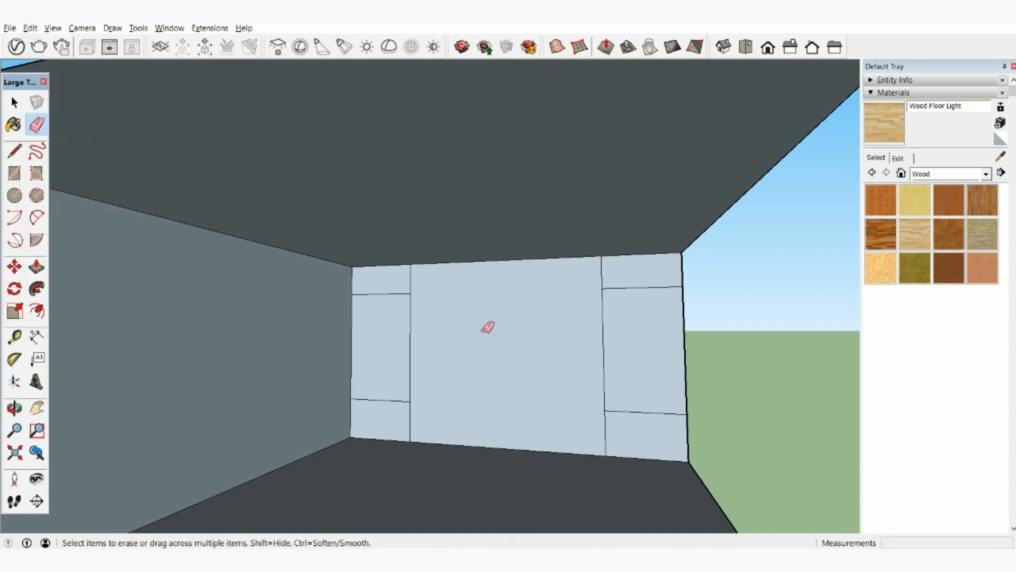
- Pull the back wall's large central panel 2' out into the room
scroll(548, 332, "up", 2)
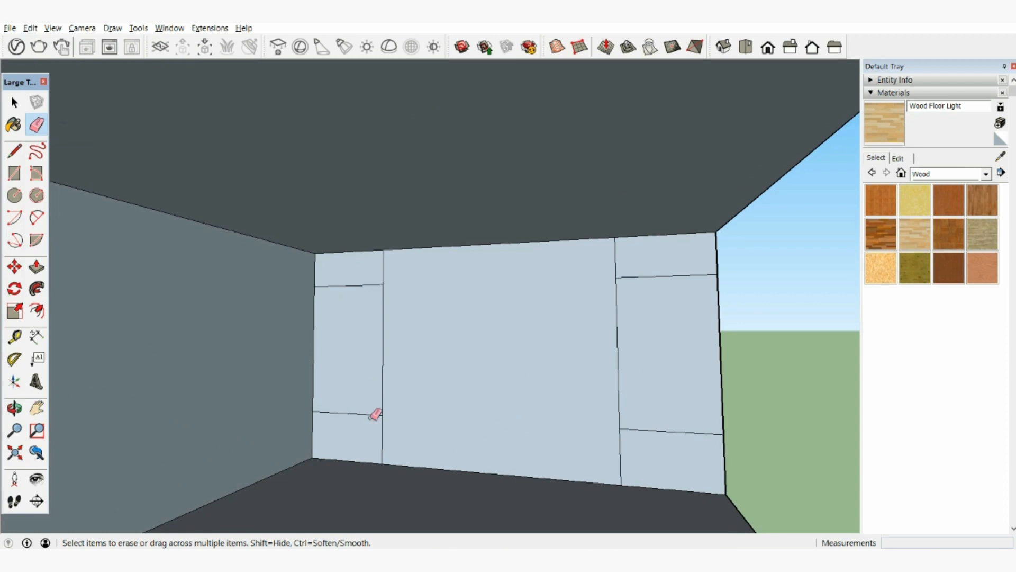
left_click(37, 266)
left_click(513, 444)
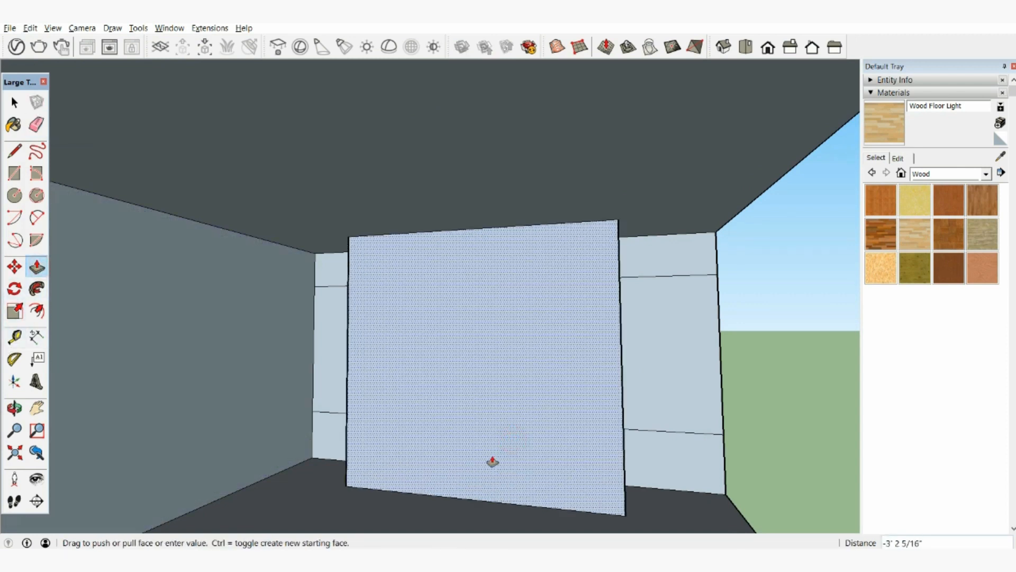
key("Return")
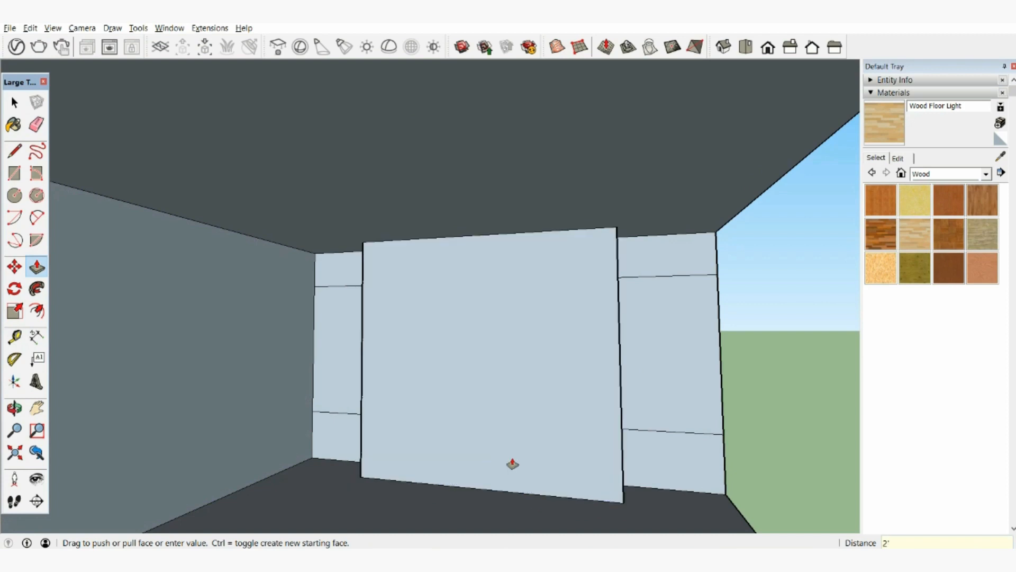
- Pull the lower panels on both sides of the central panel out 1' 6"
left_click(654, 476)
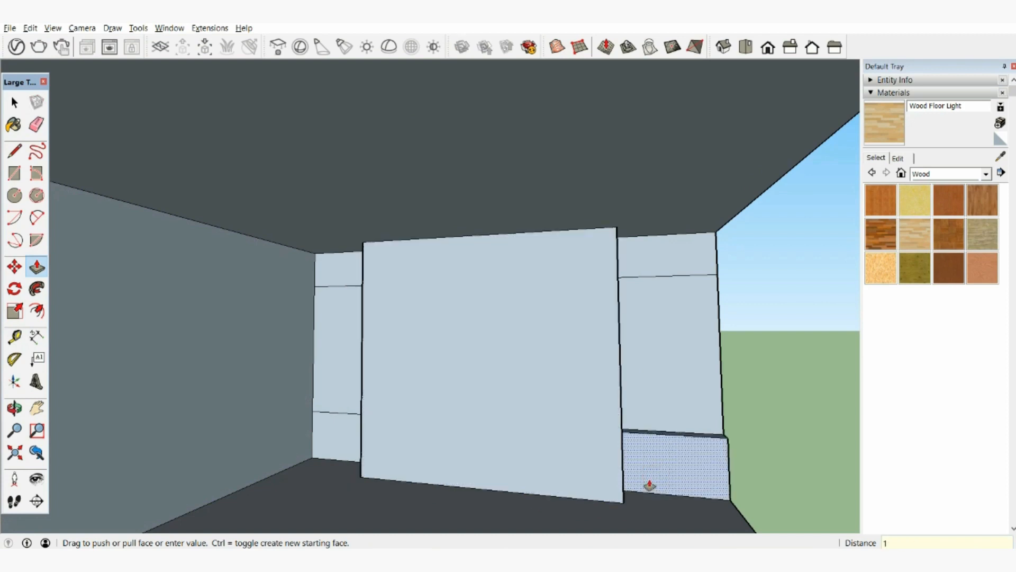
key("Return")
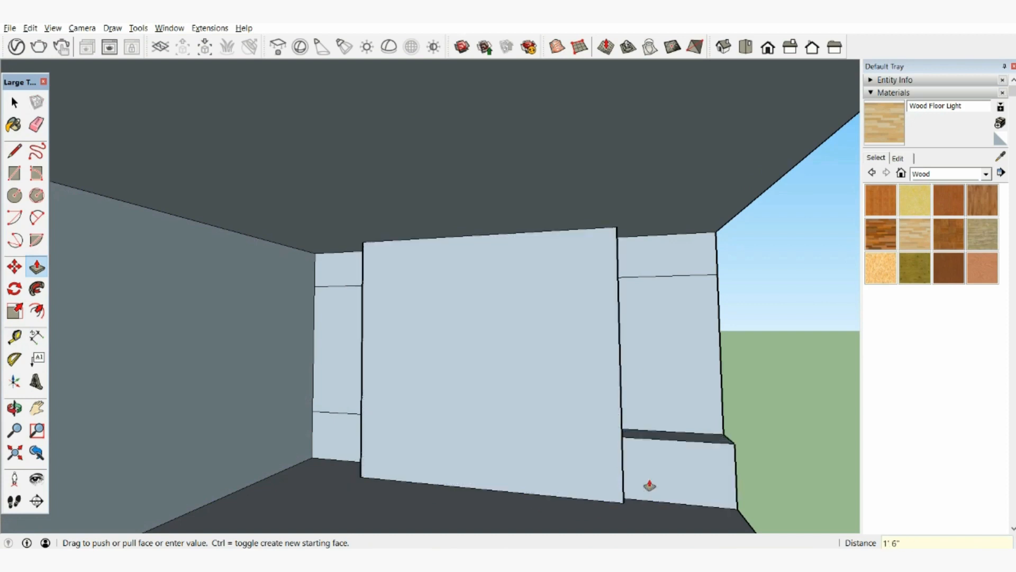
left_click(348, 454)
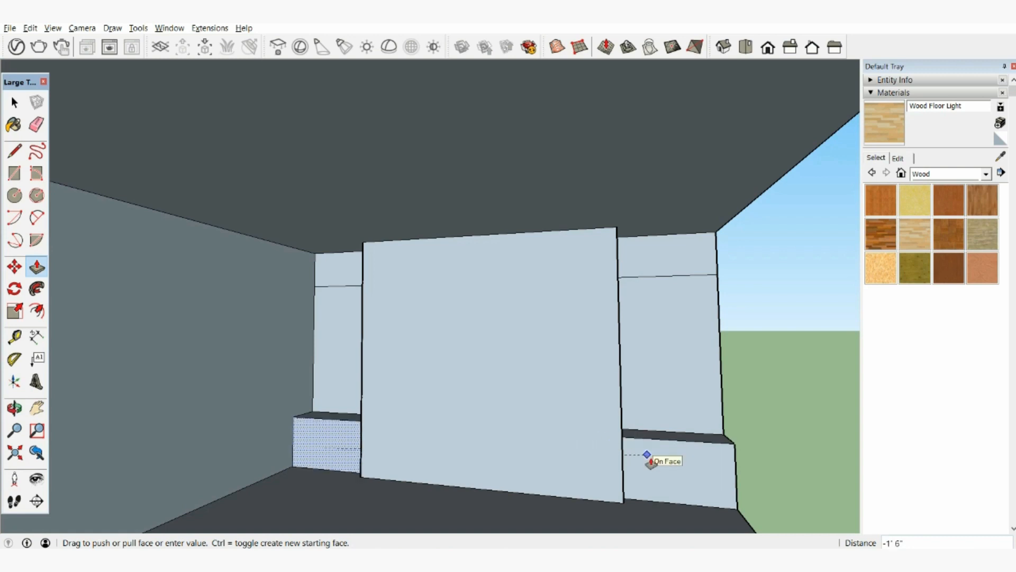
left_click(667, 469)
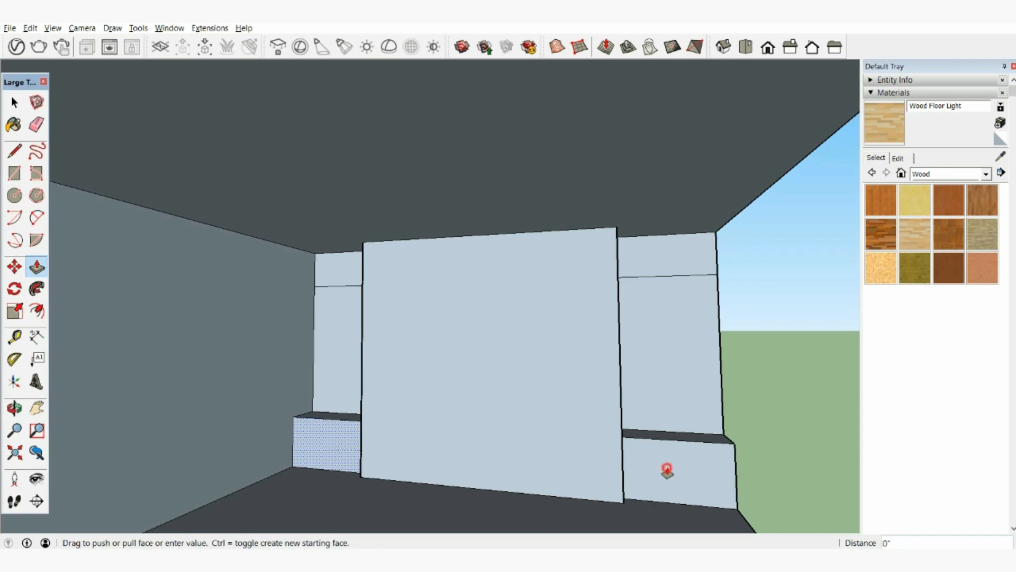
key("Escape")
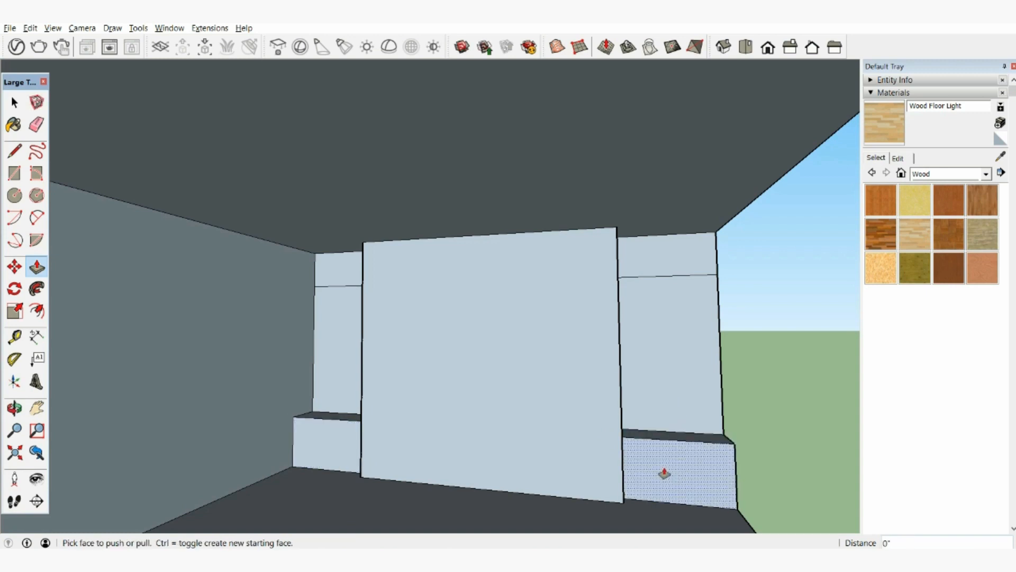
- Pull the upper panels on both sides of the central panel out 12"
left_click(662, 254)
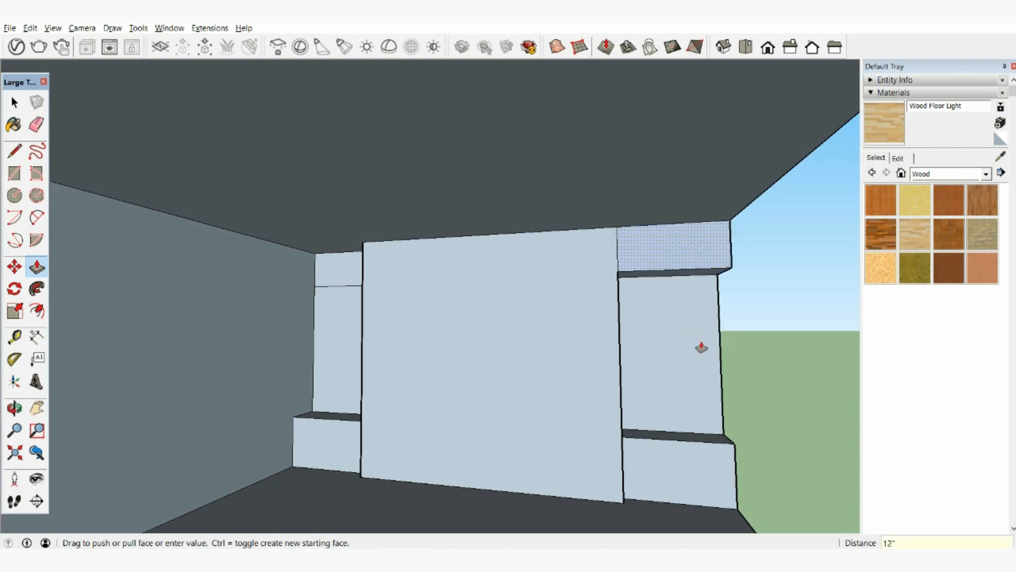
key("Escape")
left_click(351, 277)
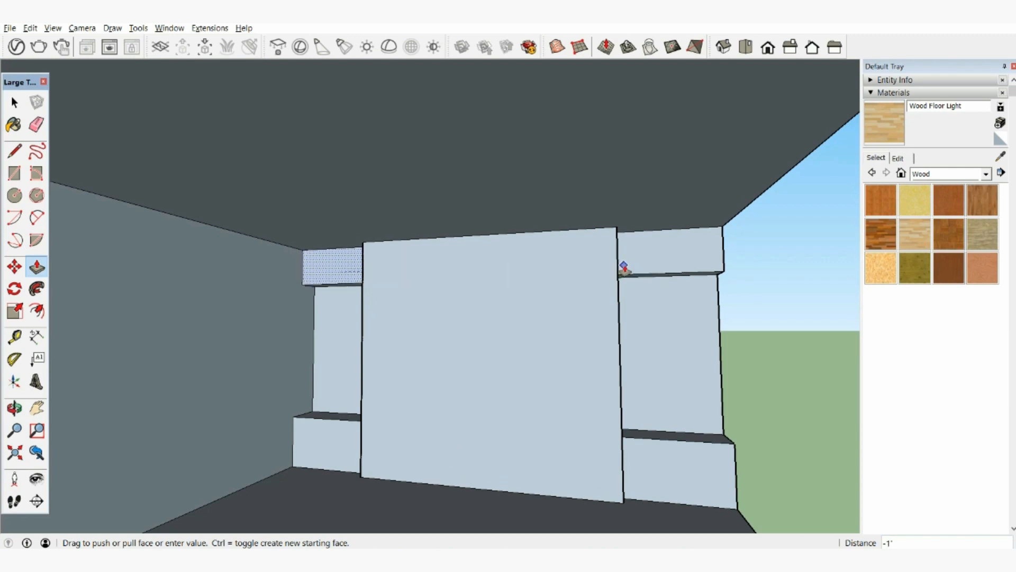
left_click(625, 268)
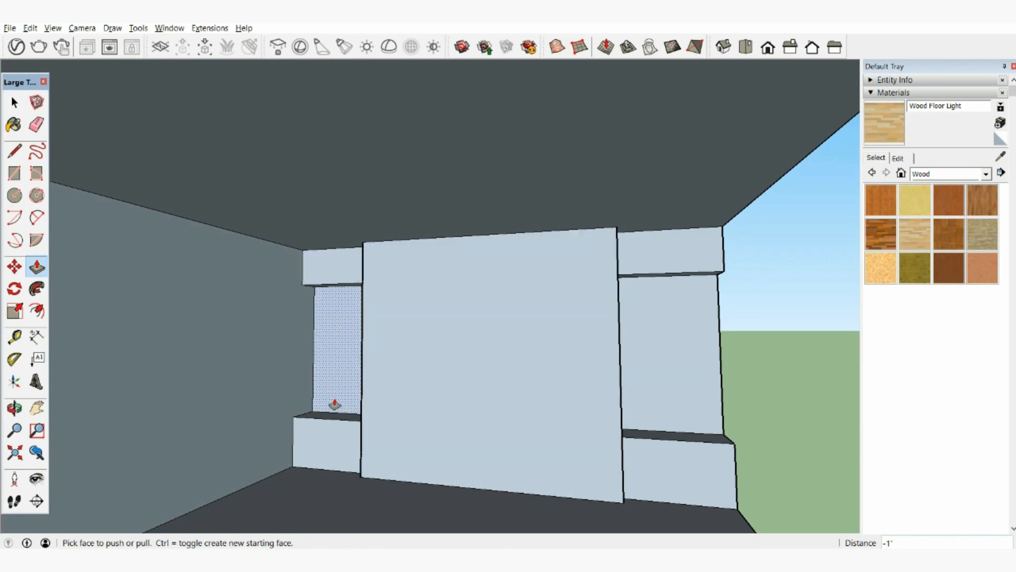
- Erase the leftover edges across the side face of the projecting central panel
middle_click_drag(357, 427, 238, 406)
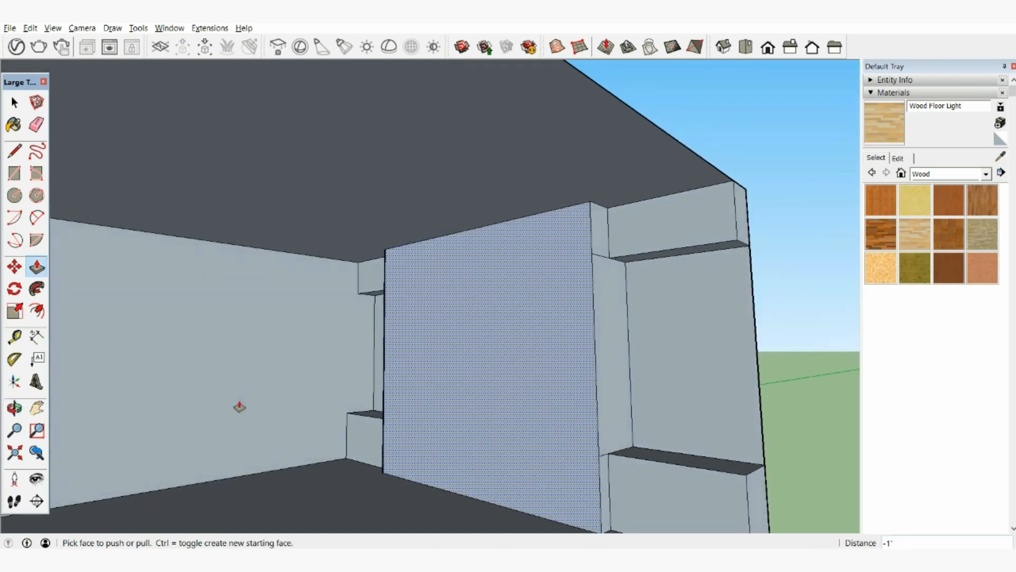
left_click(38, 125)
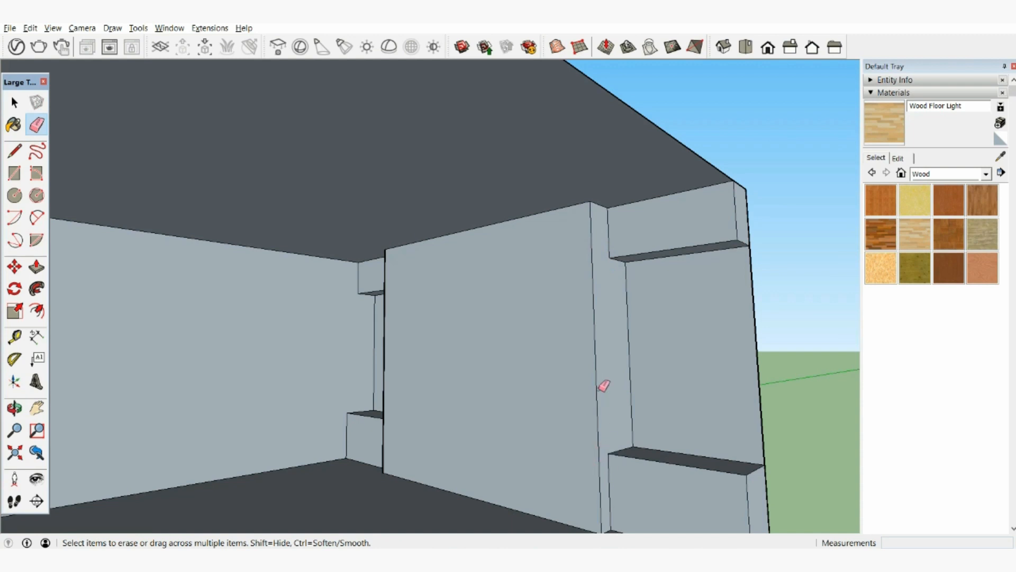
mouse_move(603, 385)
middle_mouse_down()
mouse_move(529, 370)
mouse_move(649, 372)
mouse_move(733, 397)
mouse_move(608, 374)
mouse_move(609, 350)
middle_mouse_up()
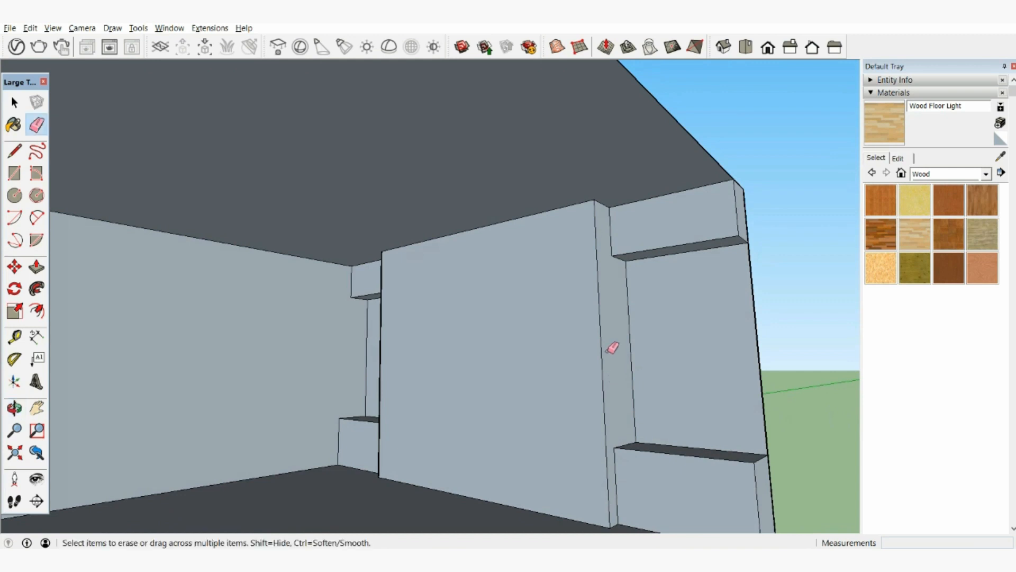
- Examine the back wall's projecting panels and recesses from several angles, inside and outside the room
scroll(623, 443, "up", 1)
scroll(620, 431, "down", 1)
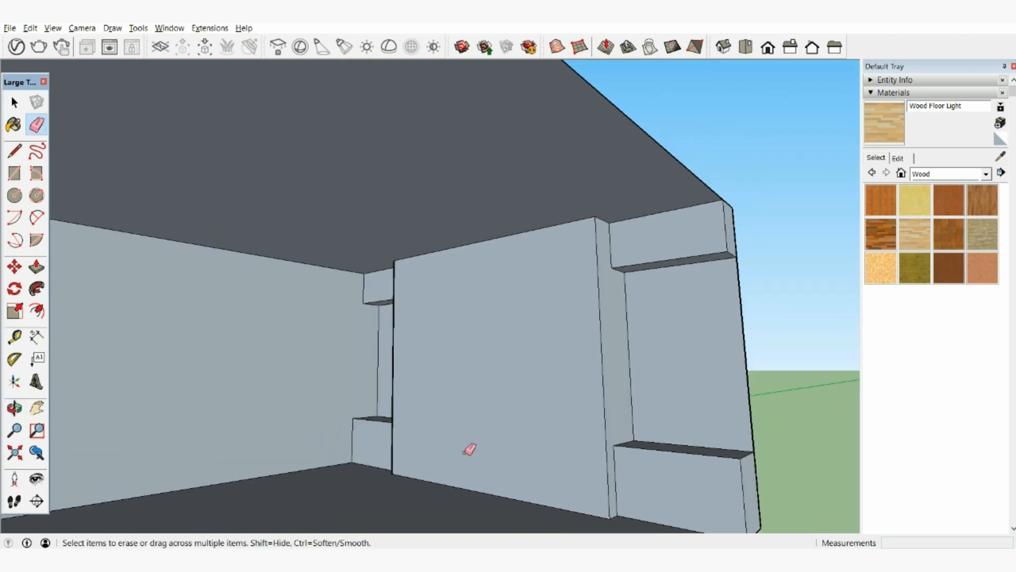
scroll(621, 464, "up", 1)
scroll(620, 464, "down", 2)
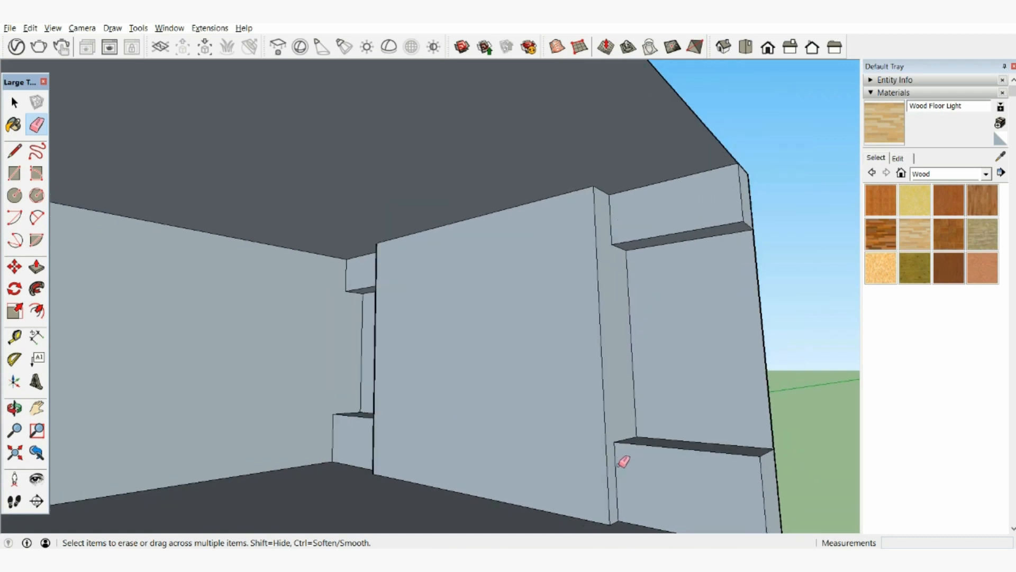
mouse_move(493, 403)
middle_mouse_down()
mouse_move(658, 399)
mouse_move(351, 356)
mouse_move(554, 381)
middle_mouse_up()
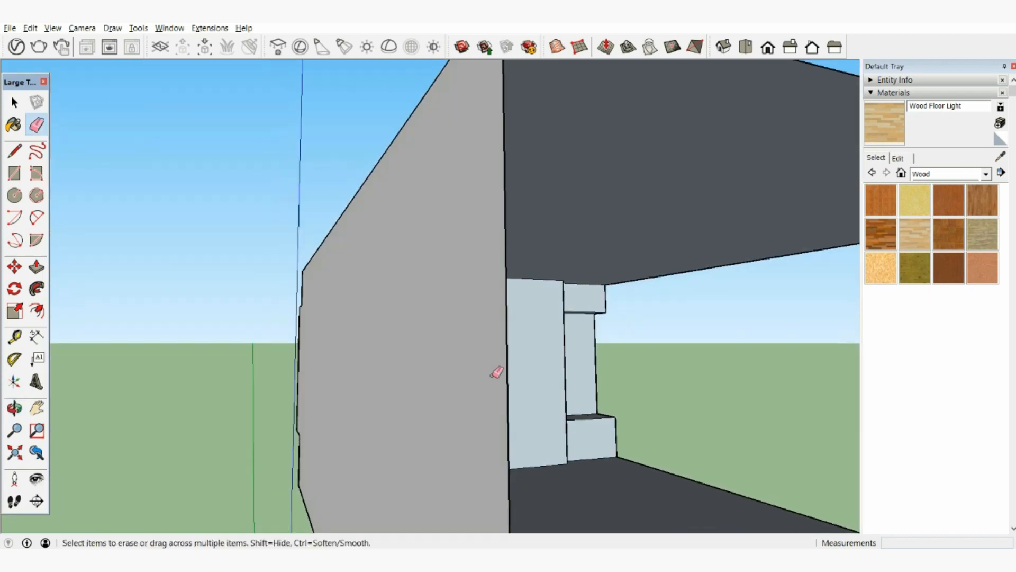
scroll(453, 358, "up", 2)
mouse_move(460, 360)
middle_mouse_down()
mouse_move(313, 367)
mouse_move(427, 381)
mouse_move(322, 381)
mouse_move(381, 388)
mouse_move(674, 366)
mouse_move(479, 367)
mouse_move(492, 363)
middle_mouse_up()
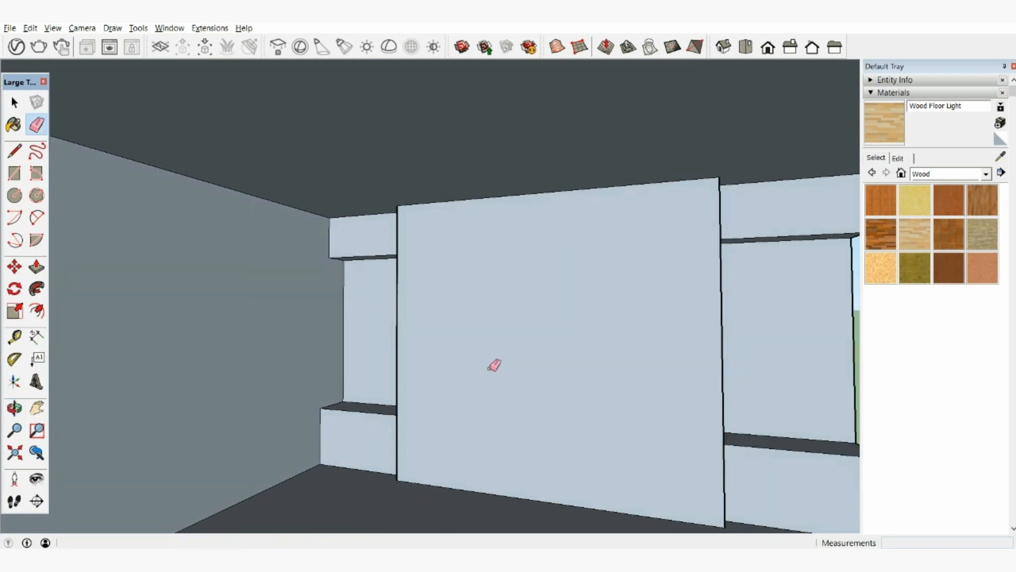
scroll(465, 352, "down", 3)
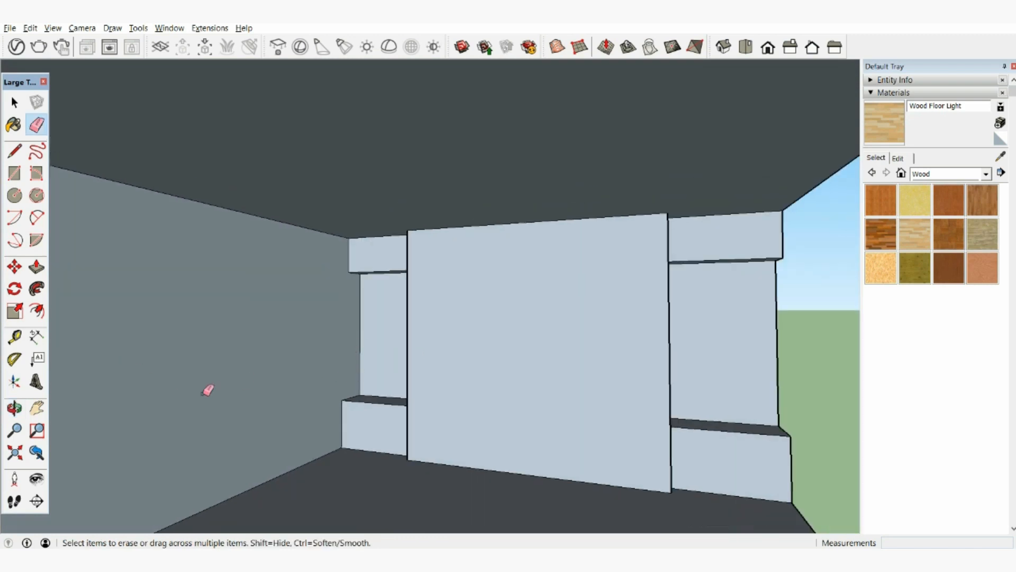
scroll(503, 358, "down", 5)
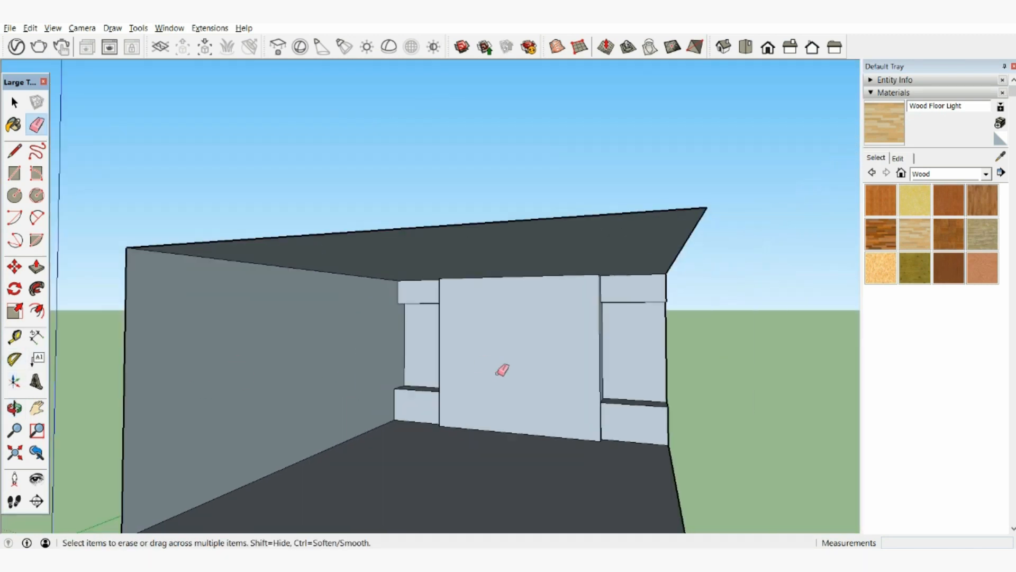
middle_click_drag(501, 367, 396, 381)
- Set the camera's field of view to 35 degrees
left_click(14, 429)
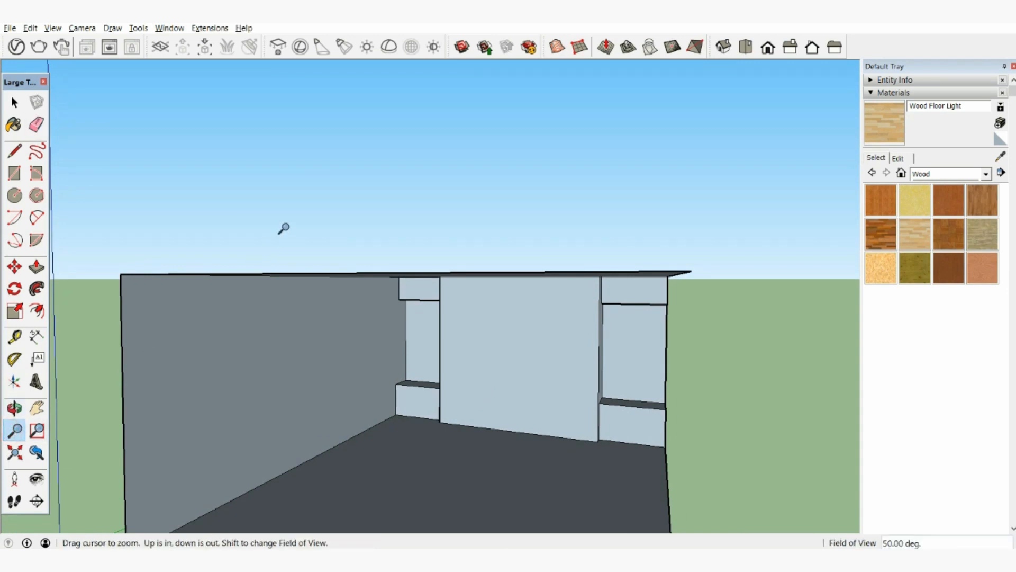
scroll(284, 227, "down", 3)
scroll(408, 381, "up", 6)
middle_click_drag(412, 380, 466, 347)
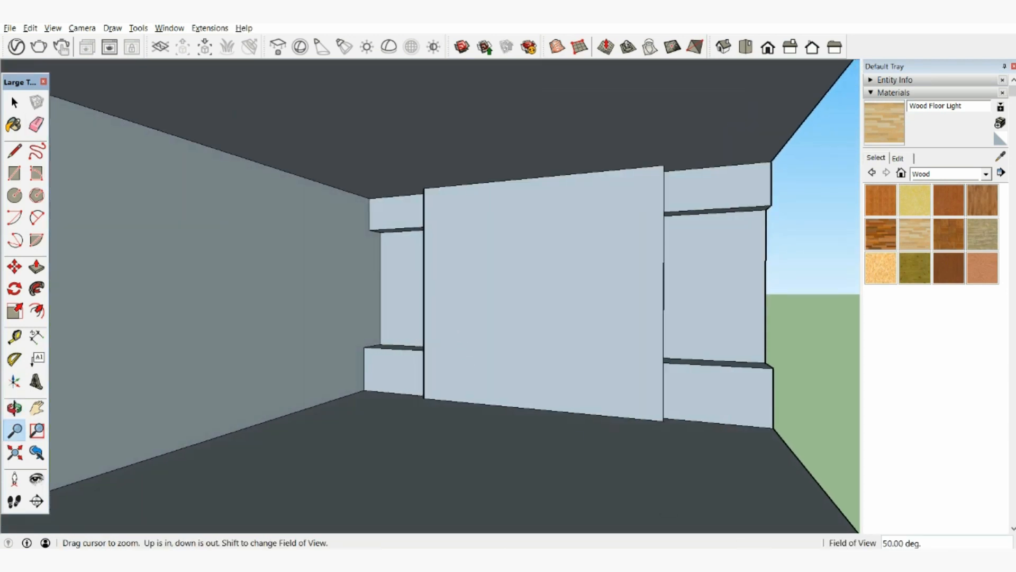
left_click(894, 541)
scroll(487, 354, "down", 4)
type("3")
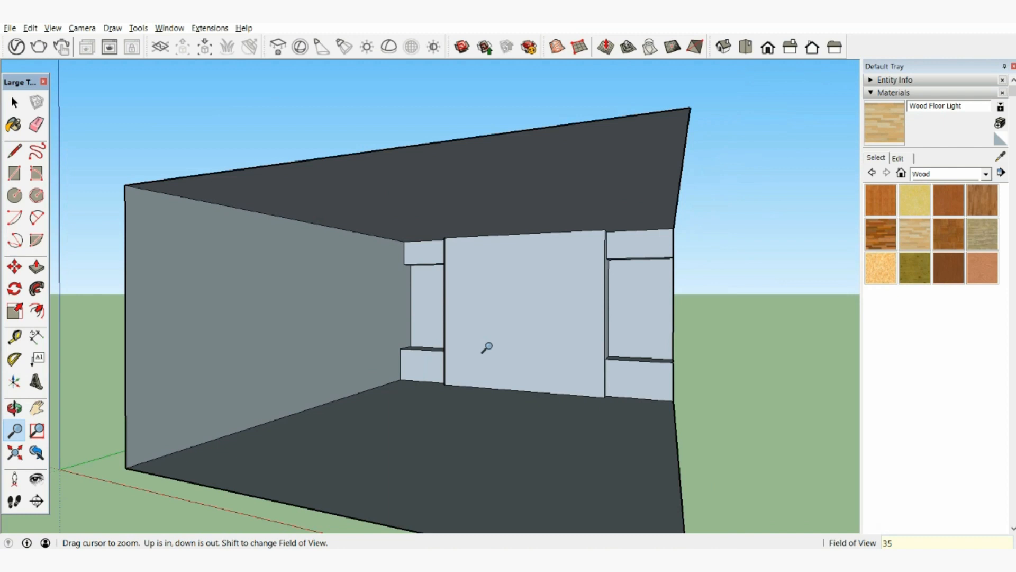
type("5")
key("Return")
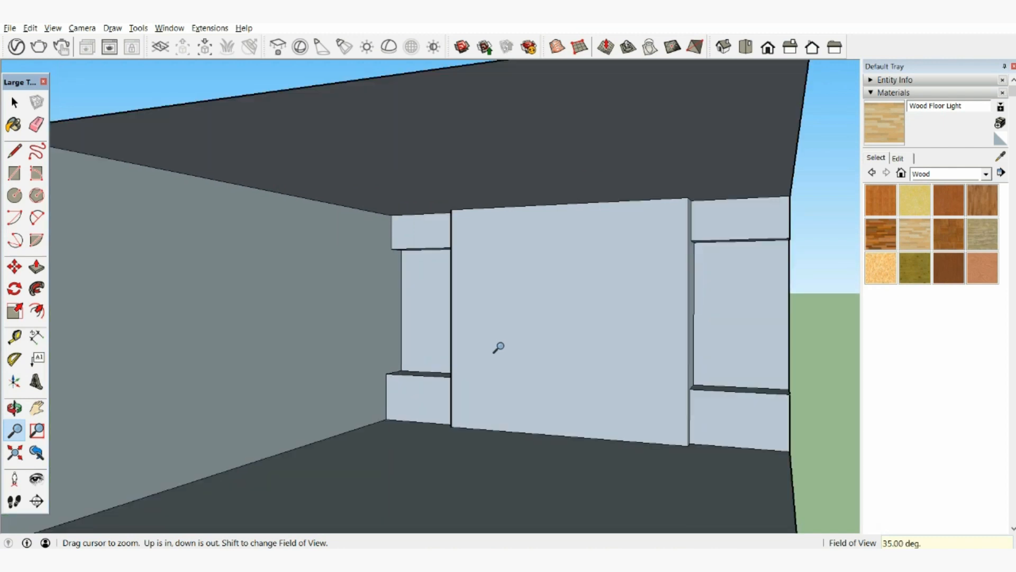
- Restore the camera's field of view to 50 degrees
key("Return")
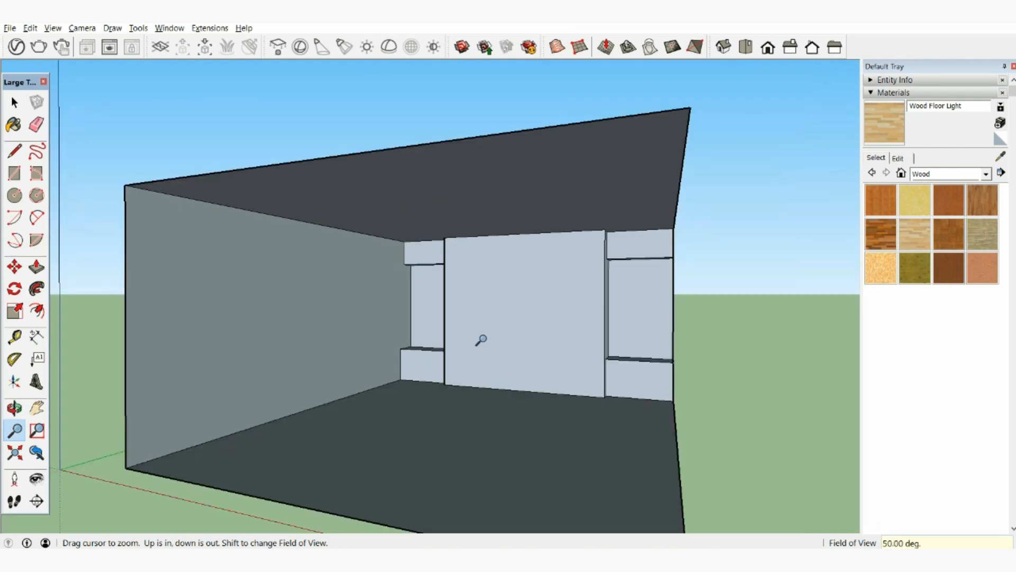
scroll(444, 290, "up", 3)
scroll(426, 325, "down", 2)
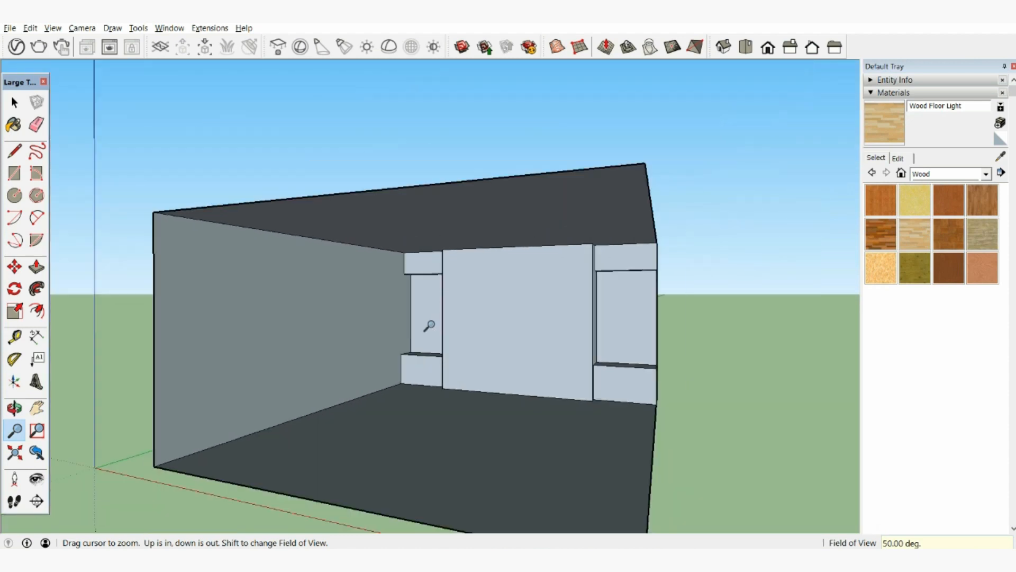
- Inspect the recess beside the central panel up close for leftover edges, and view the whole open room from outside
scroll(416, 324, "up", 2)
scroll(415, 324, "down", 4)
middle_click_drag(424, 324, 618, 312)
scroll(424, 311, "up", 4)
scroll(475, 310, "up", 3)
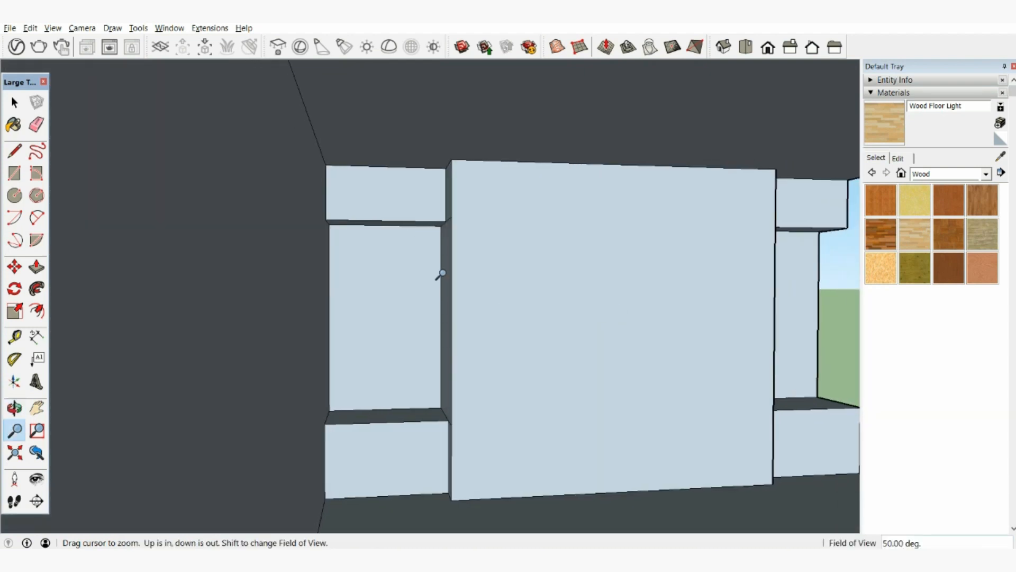
scroll(443, 273, "up", 3)
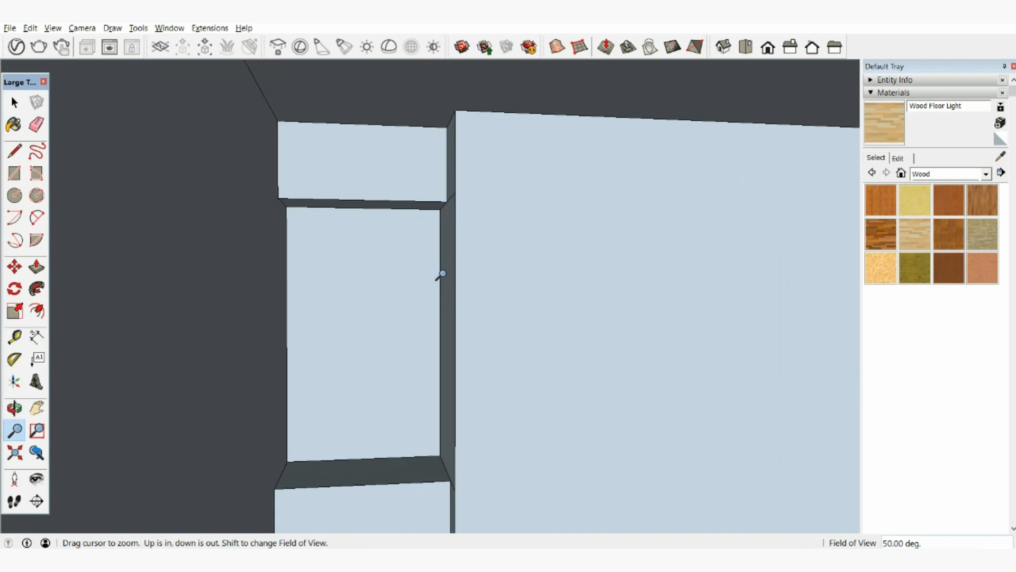
left_click(37, 124)
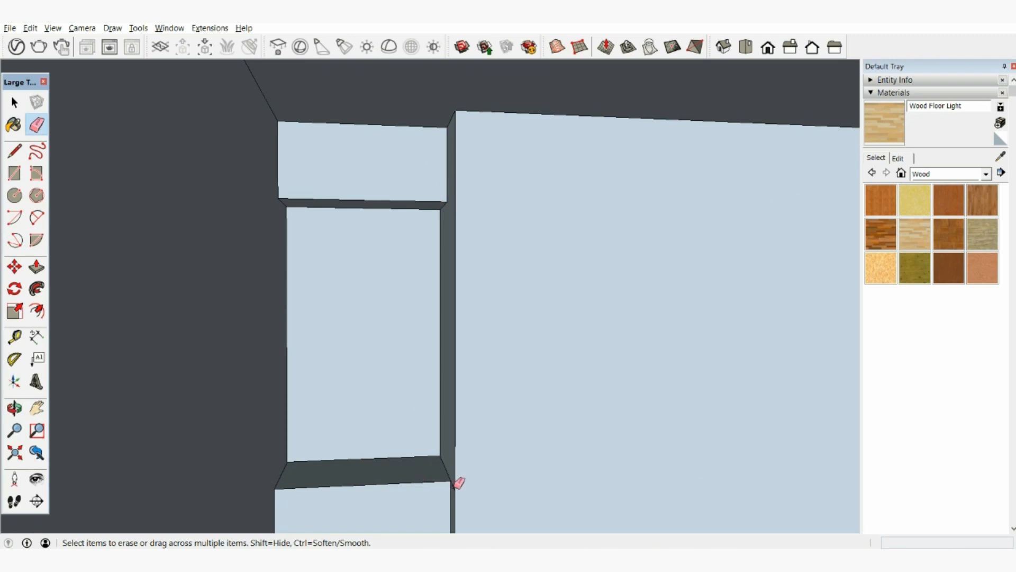
scroll(370, 268, "down", 6)
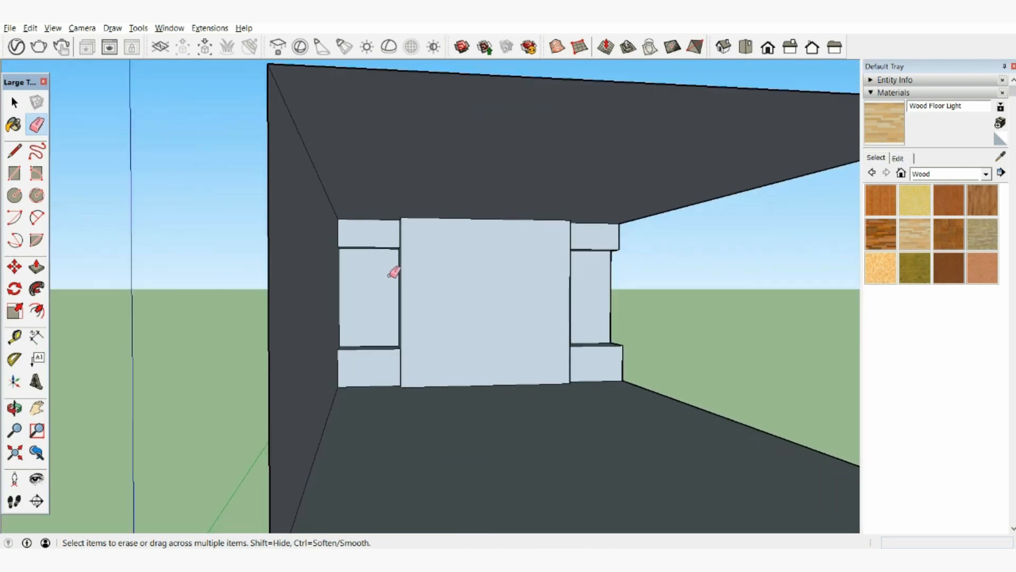
middle_click_drag(680, 275, 393, 276)
scroll(324, 284, "down", 5)
scroll(211, 254, "up", 3)
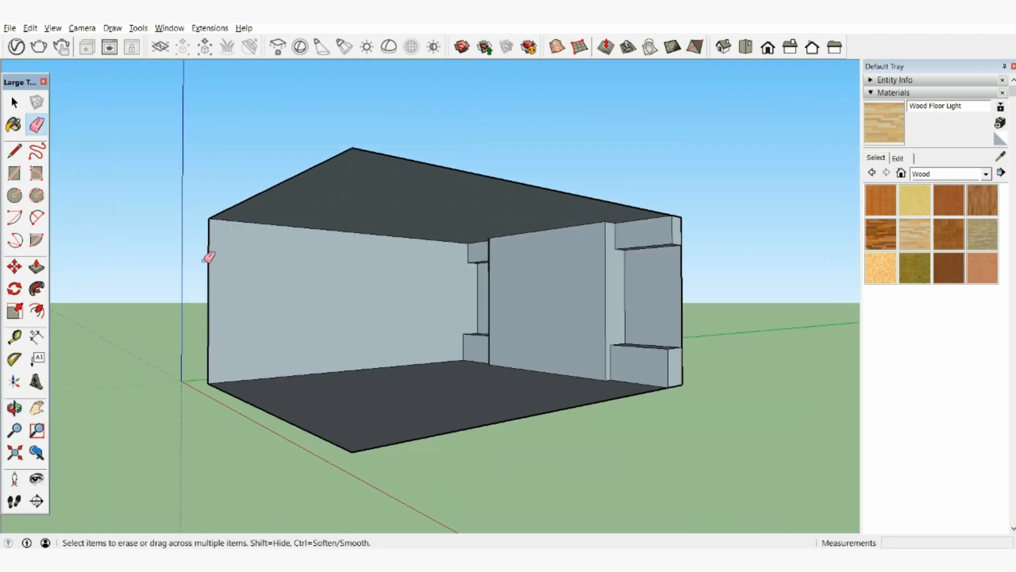
- Place a vertical guide on the long side wall 5' from the back recess's corner, and a second one 30" beyond it
left_click(15, 336)
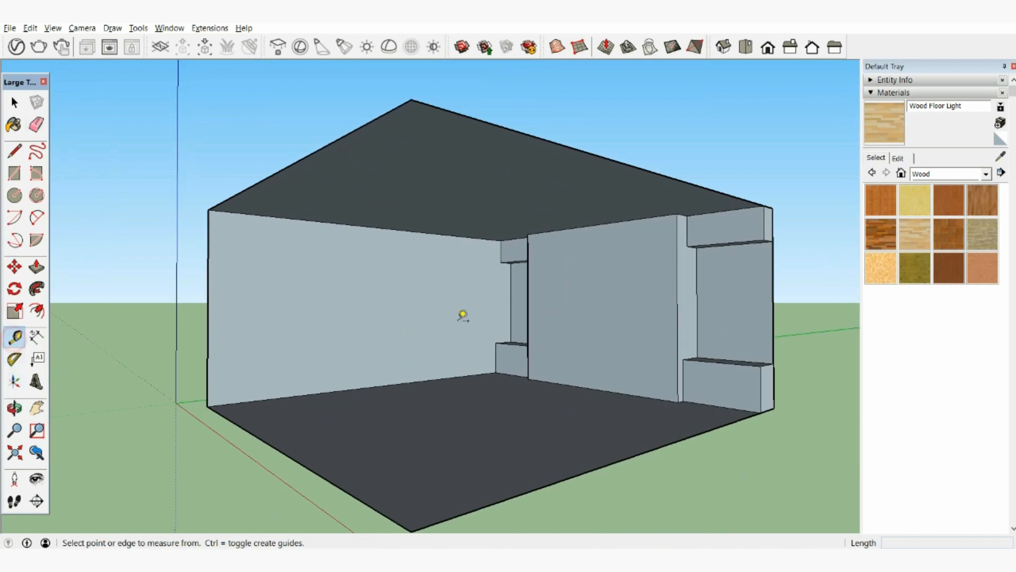
scroll(586, 303, "up", 1)
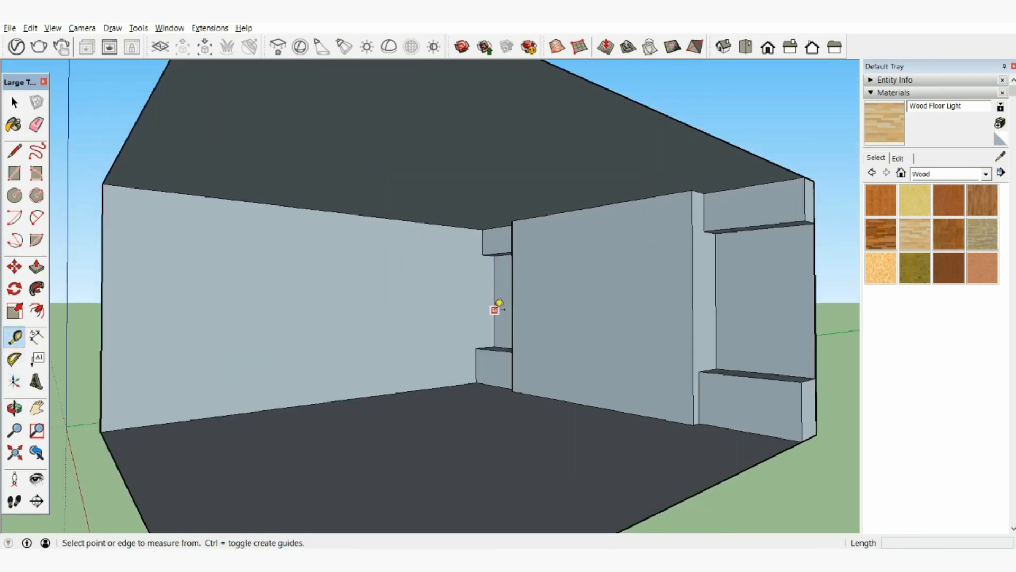
left_click(495, 309)
type("5")
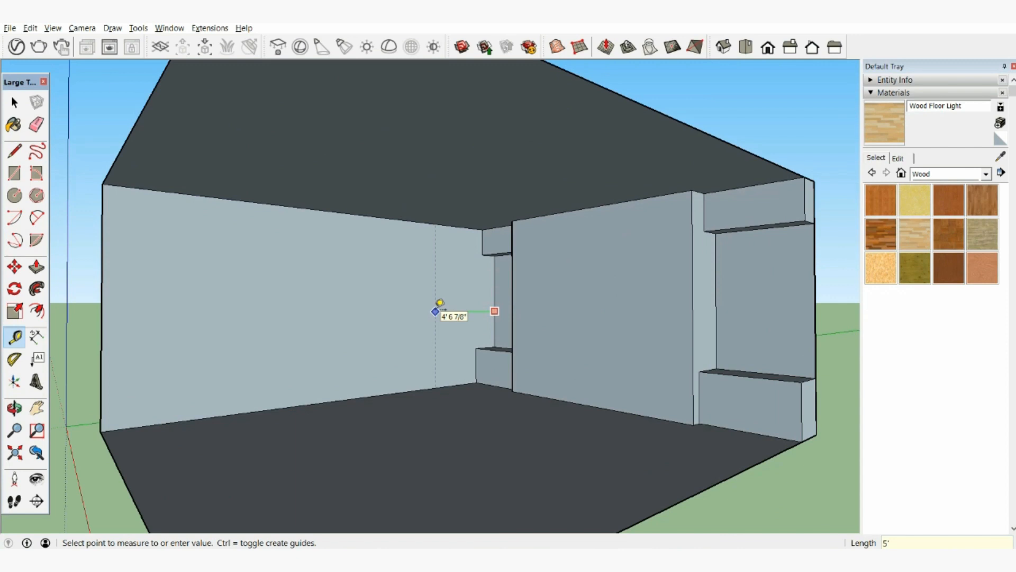
key("Return")
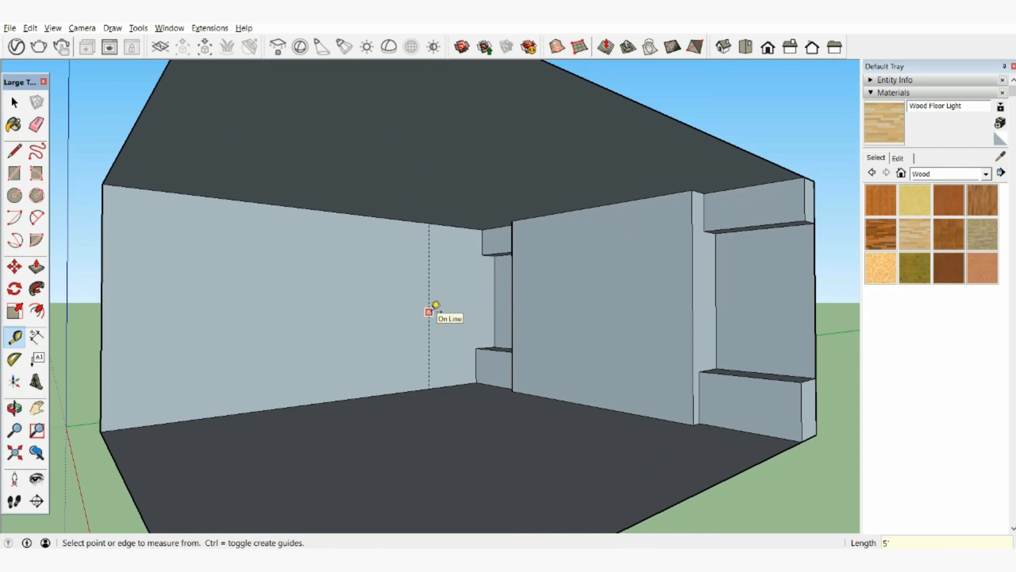
left_click(430, 311)
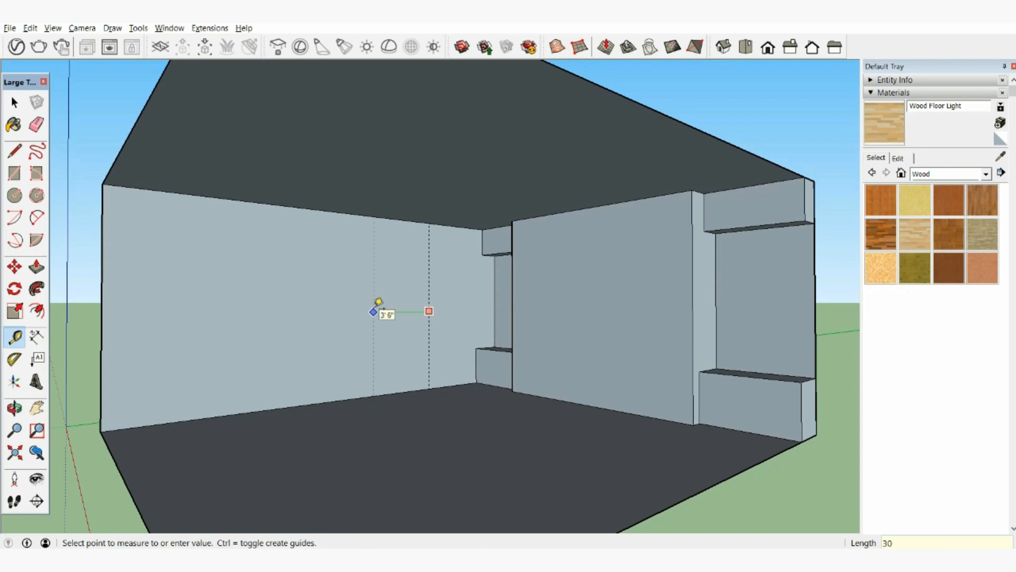
type("30\"")
key("Return")
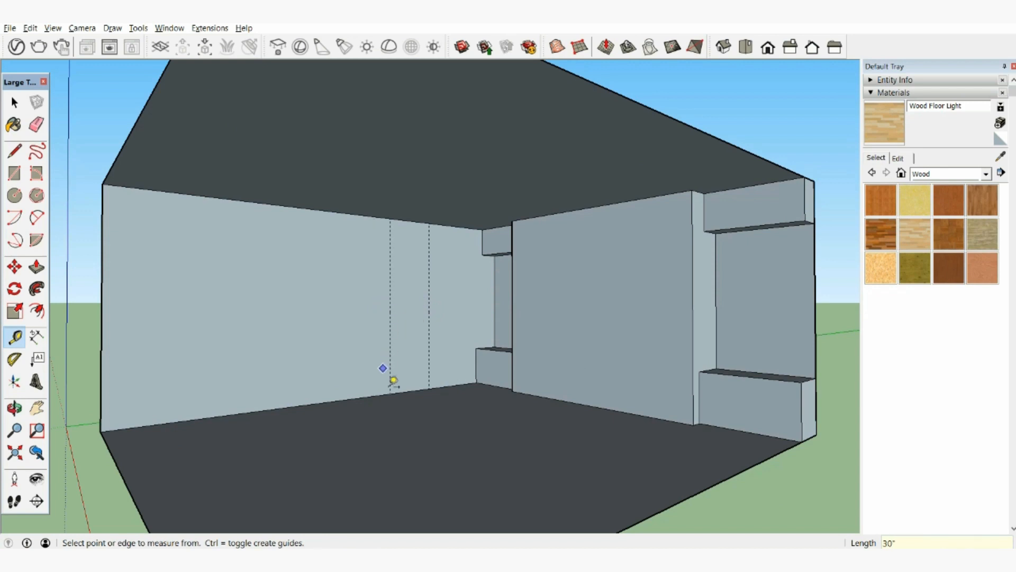
- Place horizontal guides on the side wall 2' above the floor and 1' 6" below the ceiling, in line with the recess edges
left_click(407, 391)
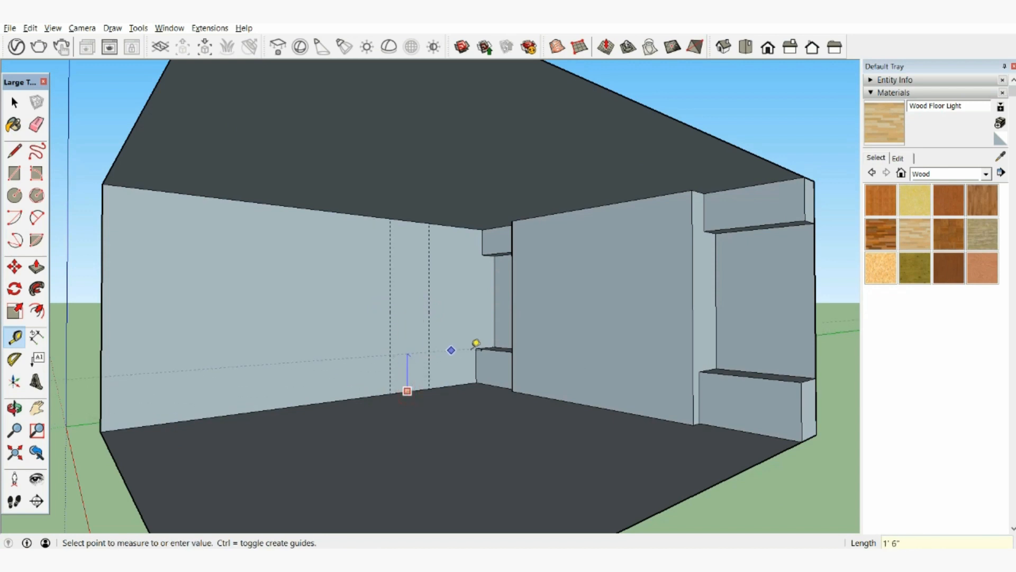
left_click(427, 351)
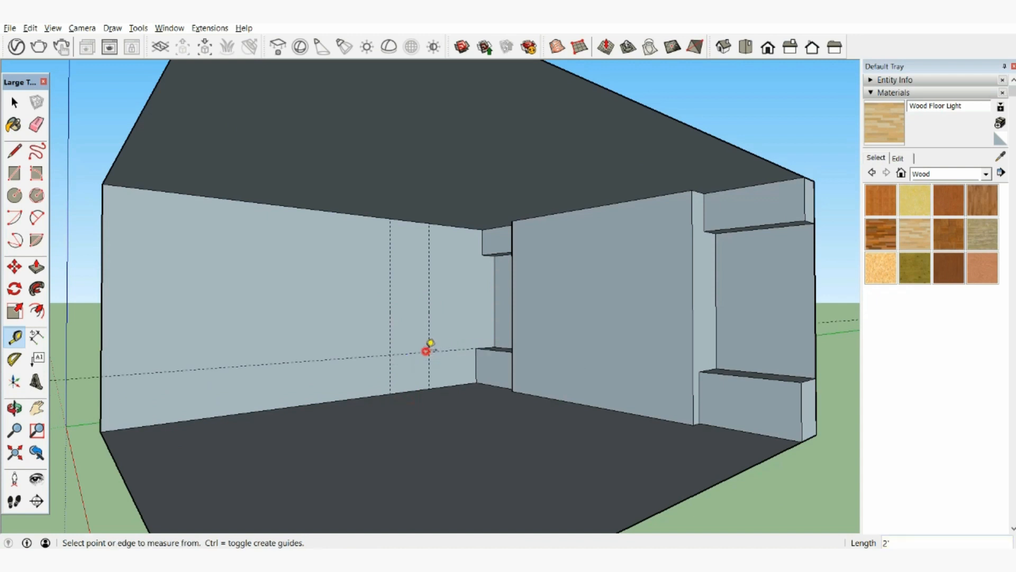
left_click(415, 221)
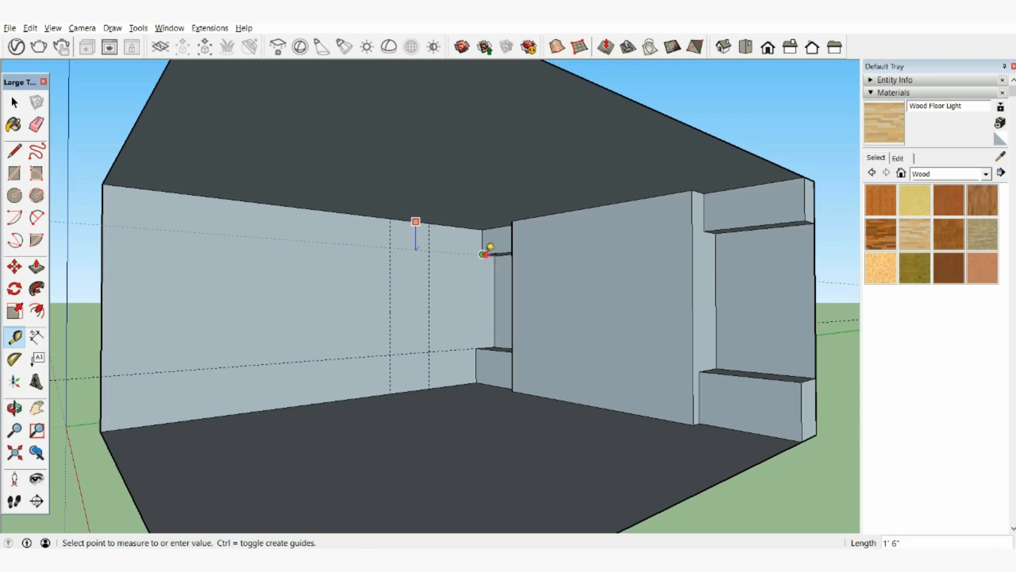
left_click(483, 253)
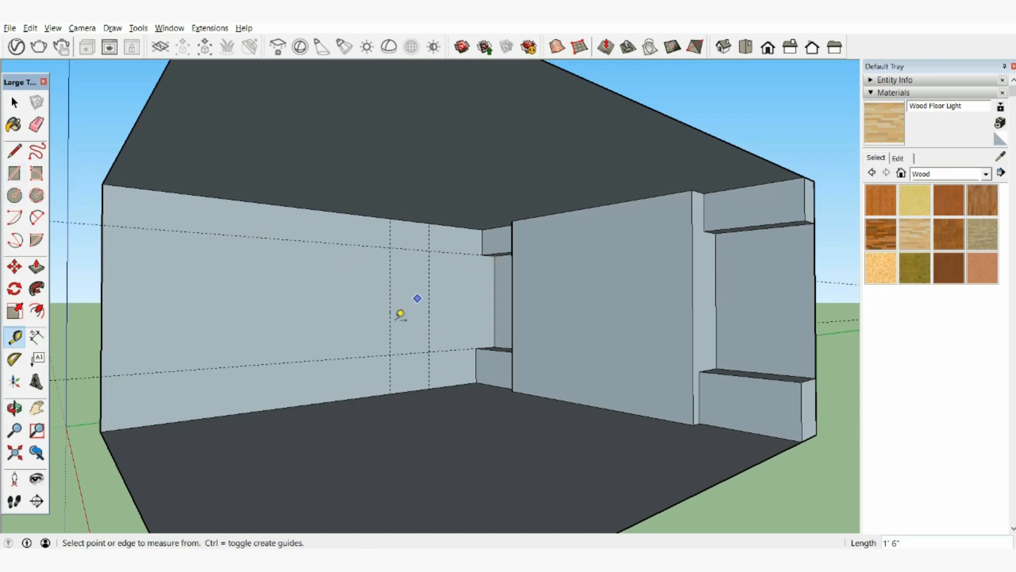
- Draw a 5' 6" by 2' 6" rectangle on the side wall between the guide intersections
left_click(19, 179)
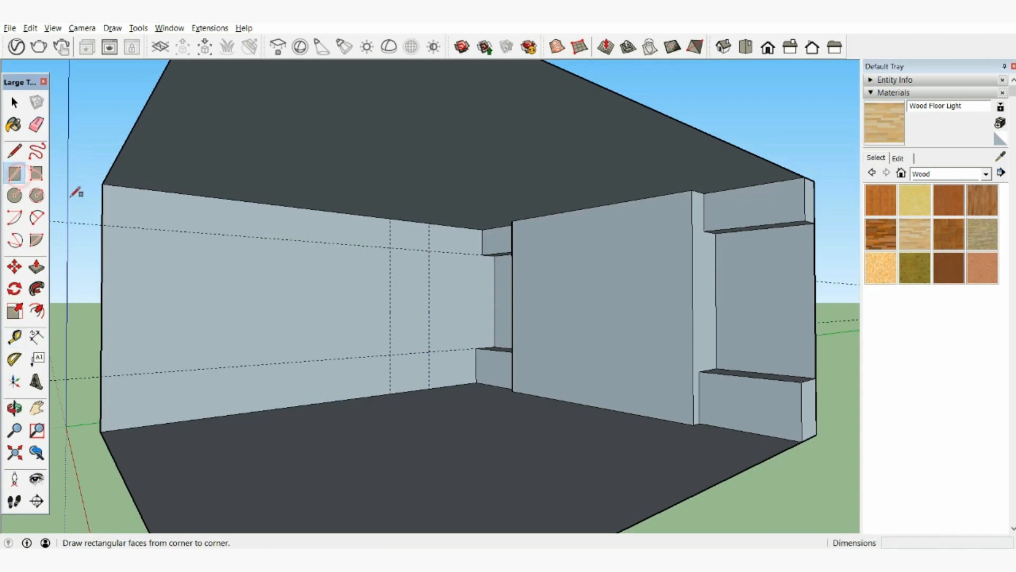
left_click(390, 247)
left_click(429, 352)
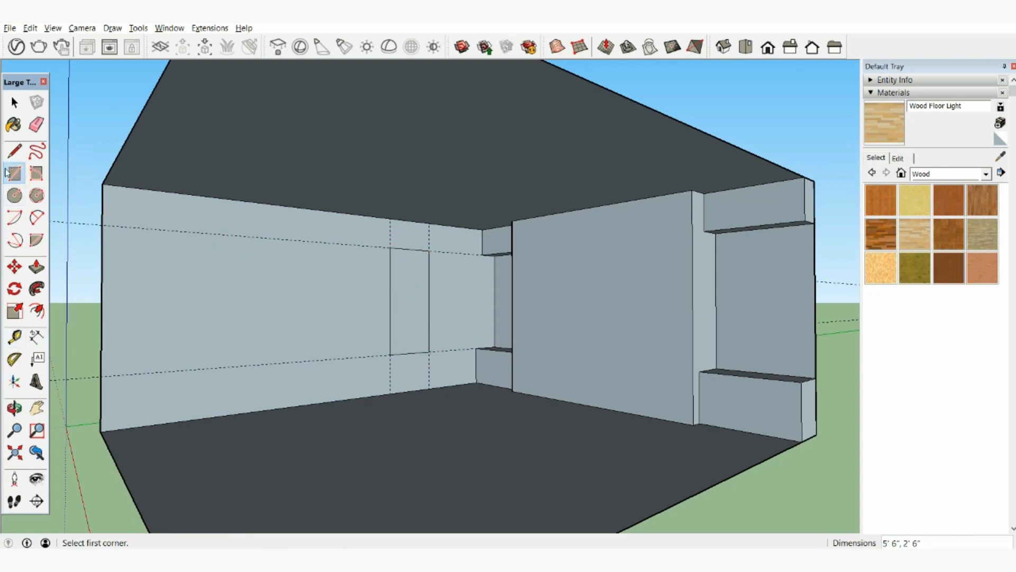
- Place a vertical guide 18" from the rectangle's edge facing away from the back wall
left_click(15, 337)
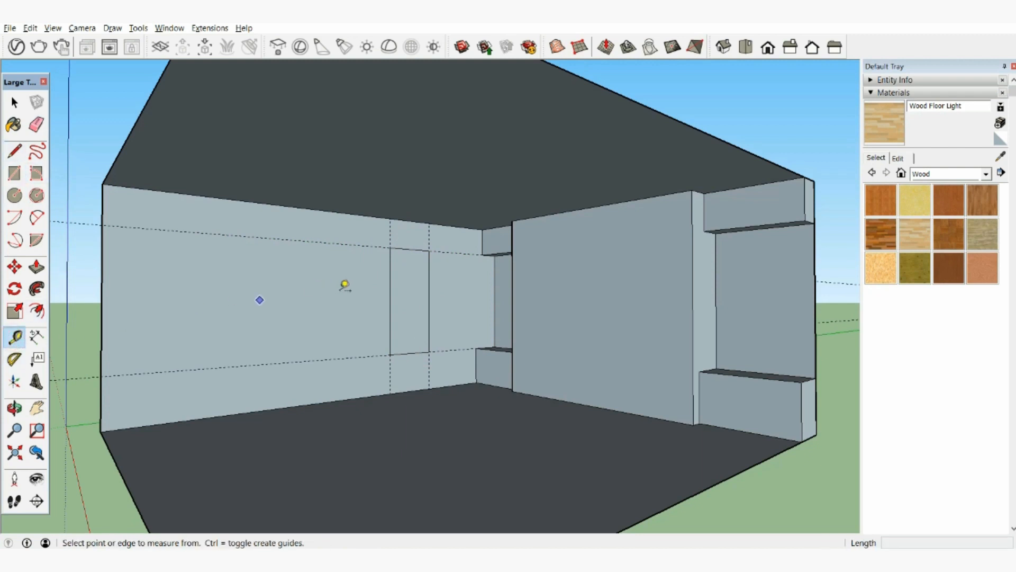
left_click(391, 301)
type("1")
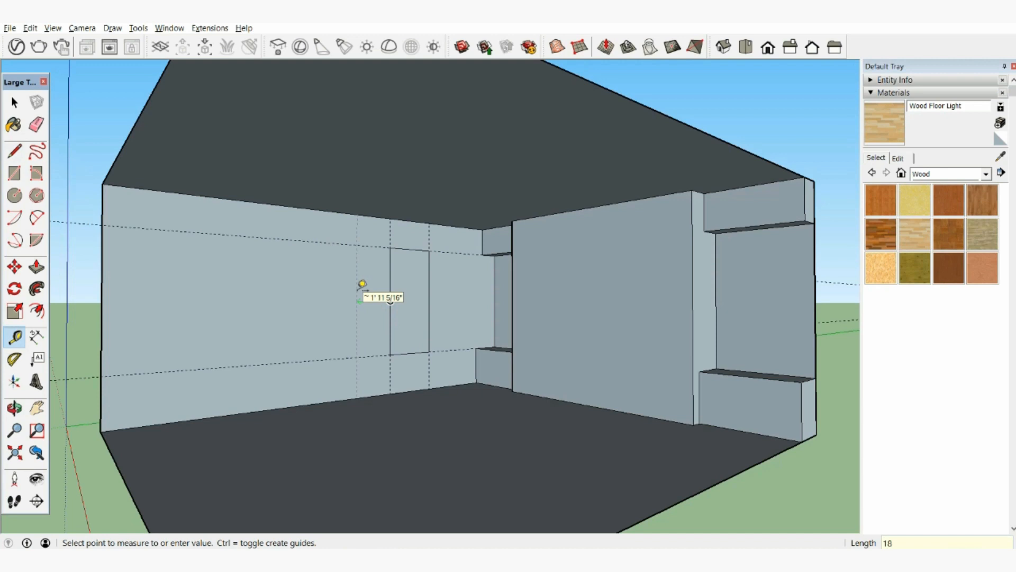
type("8")
key("Return")
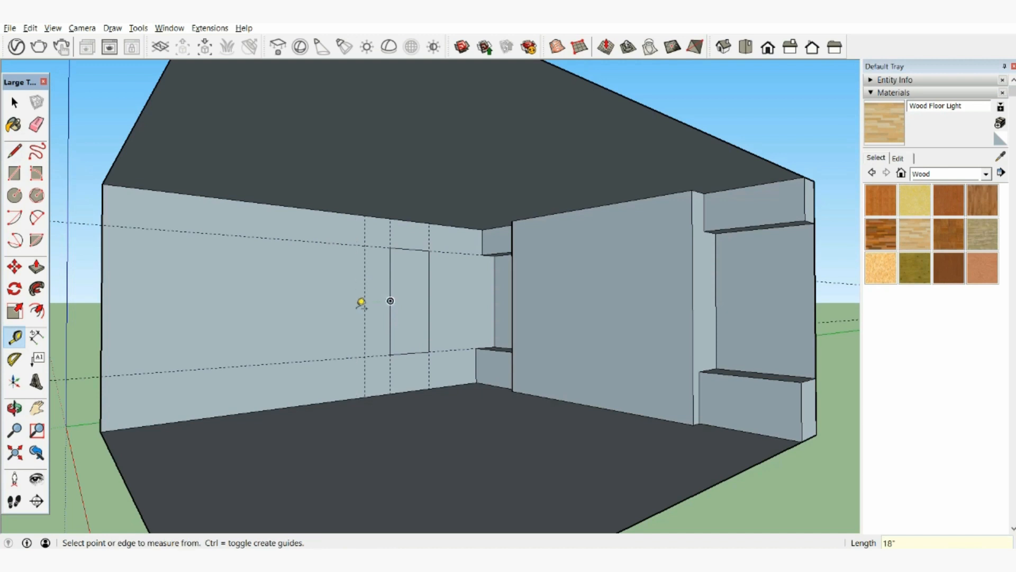
- Copy the rectangle with its edges 4' along the side wall so its lower corner meets the new guide's intersection
mouse_move(358, 299)
middle_mouse_down()
mouse_move(351, 310)
mouse_move(336, 307)
mouse_move(356, 300)
middle_mouse_up()
scroll(359, 297, "up", 2)
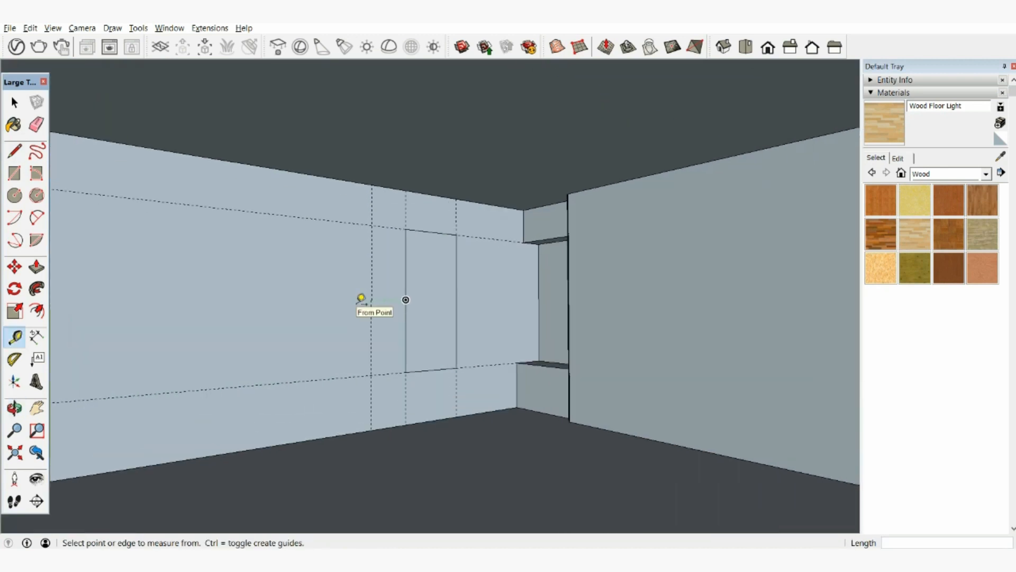
left_click(14, 103)
left_click(13, 103)
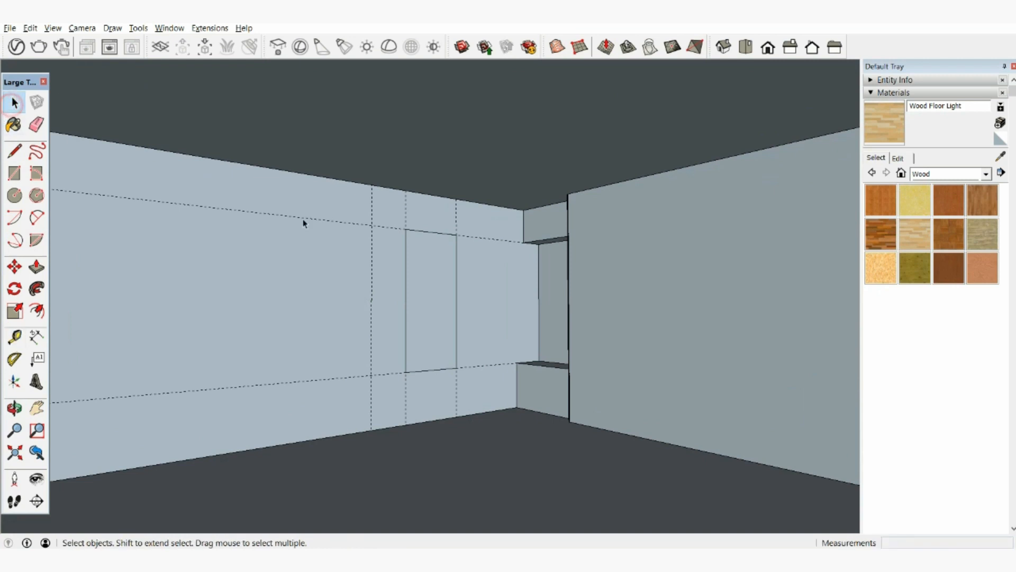
left_click(418, 288)
left_click(418, 289)
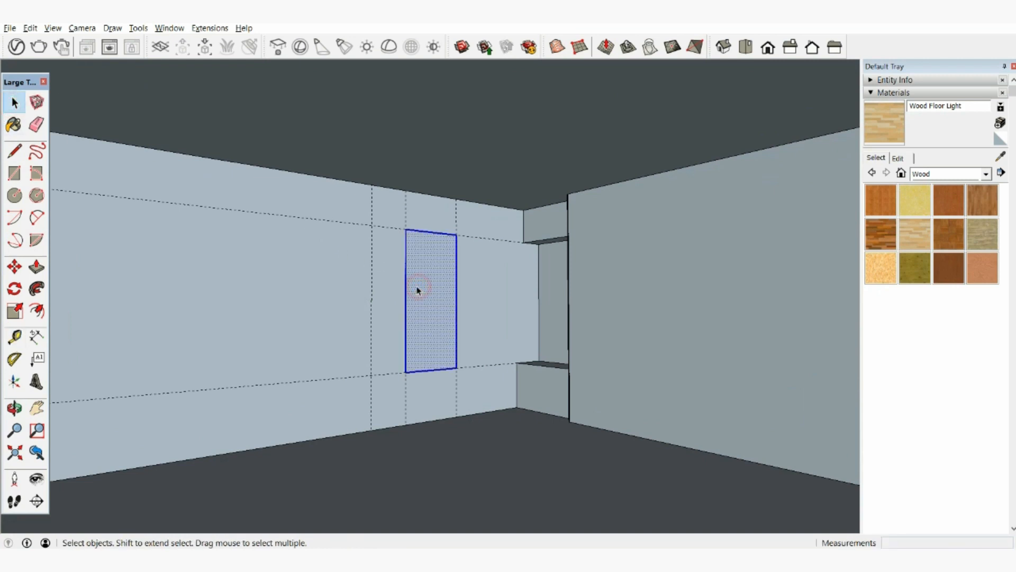
left_click(14, 267)
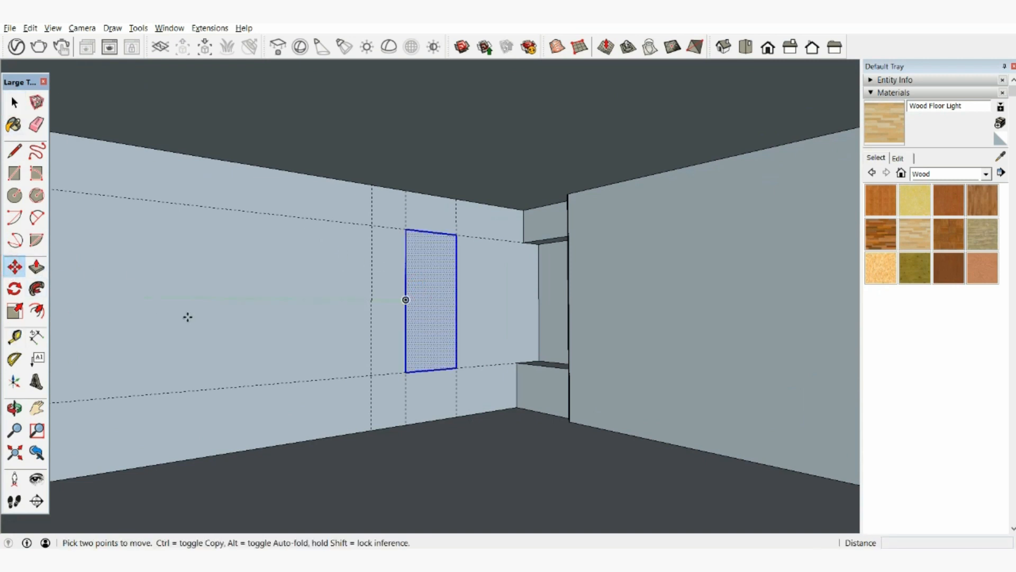
left_click(457, 367)
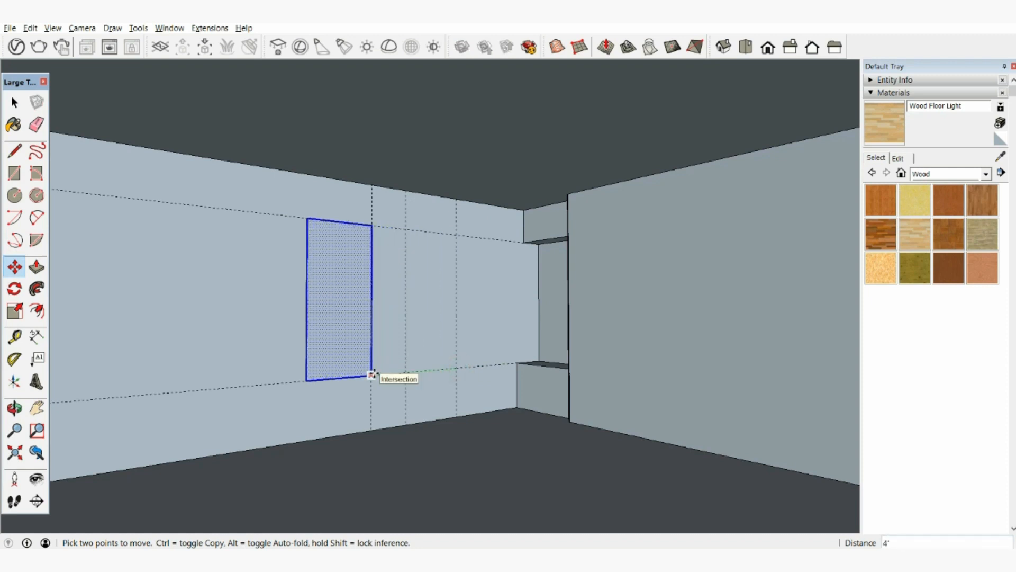
key("ctrl")
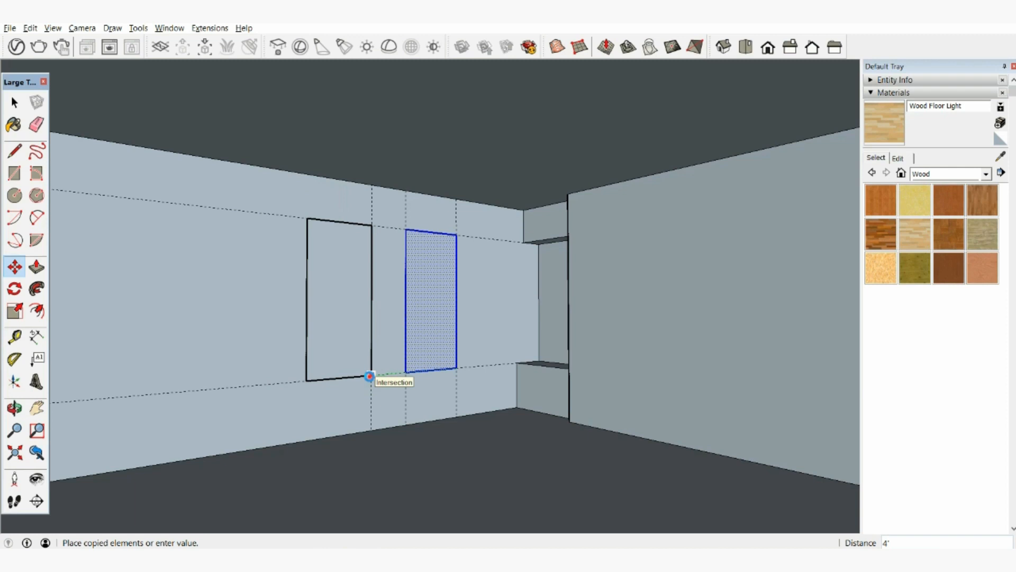
left_click(369, 377)
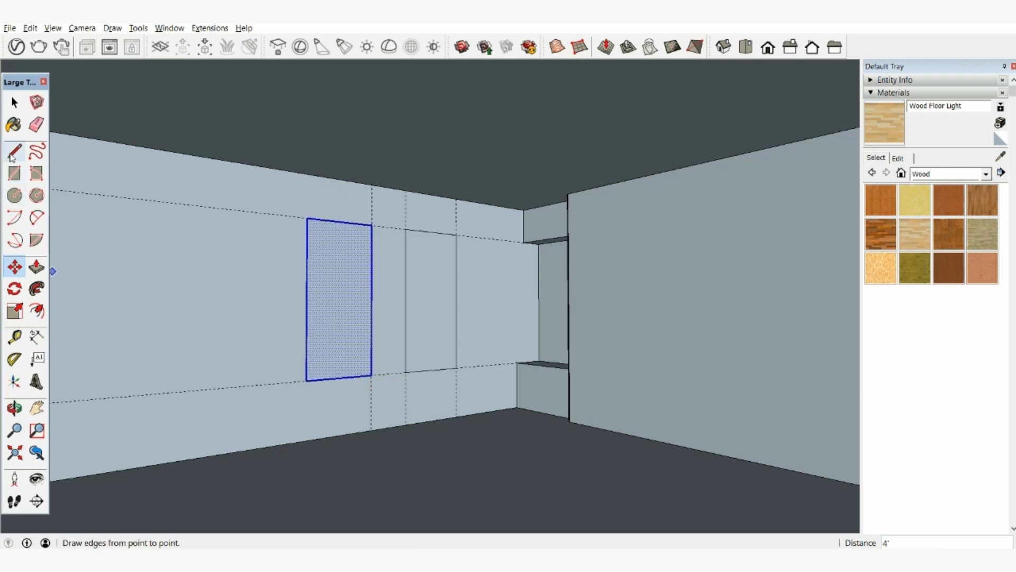
- Place another vertical guide 18" beyond the far edge of the second rectangle on the side wall
left_click(14, 336)
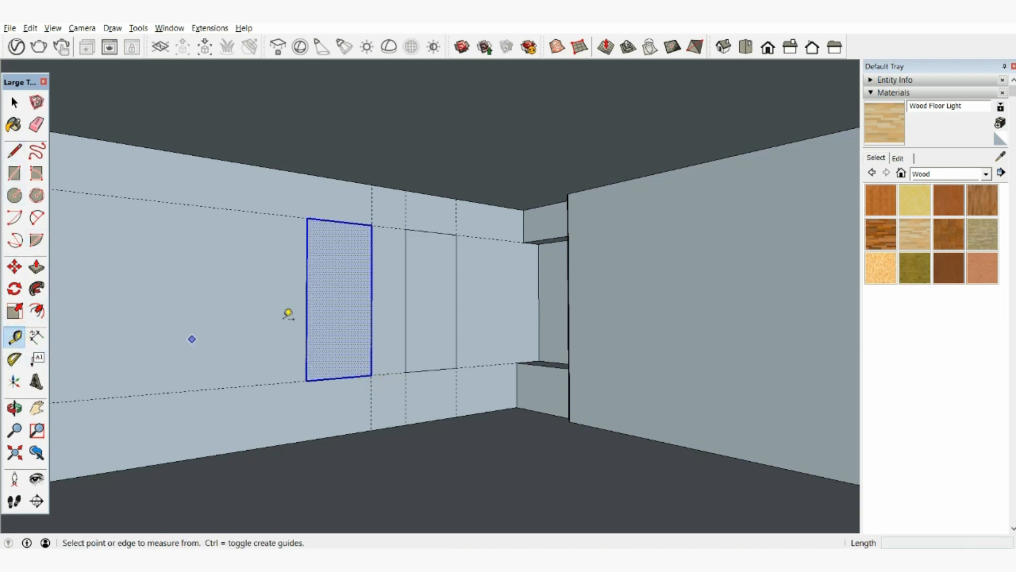
left_click(307, 298)
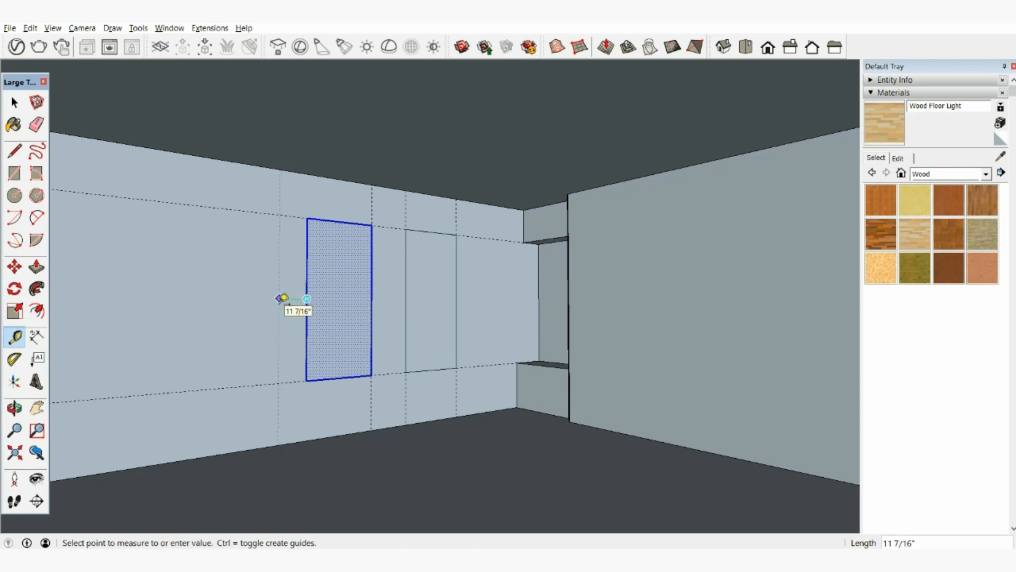
type("18")
key("Return")
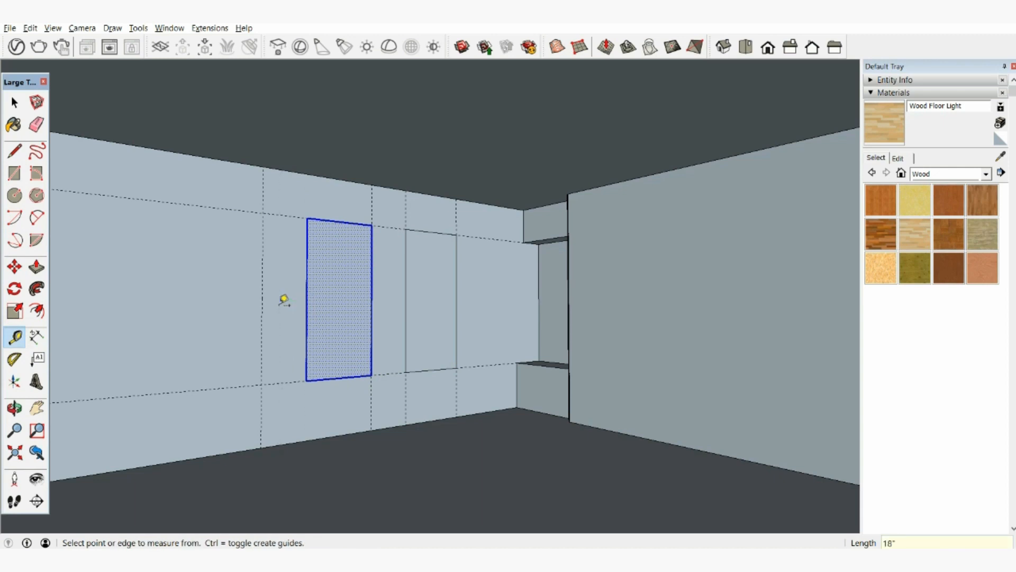
- Copy the second rectangle 4' further along the side wall to the newest guide as the third opening, and clear the selection
left_click(14, 266)
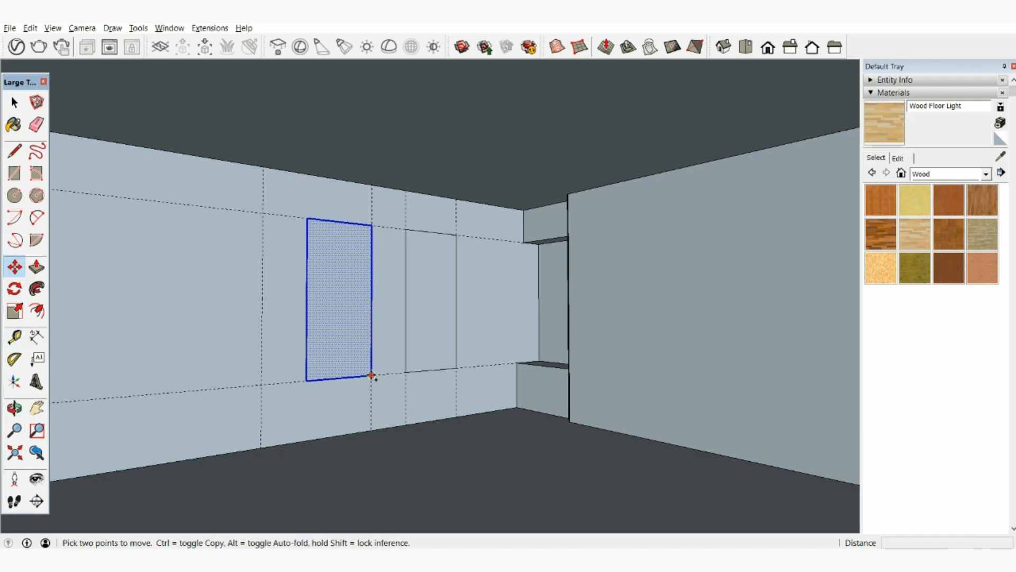
key("ctrl")
left_click(372, 376)
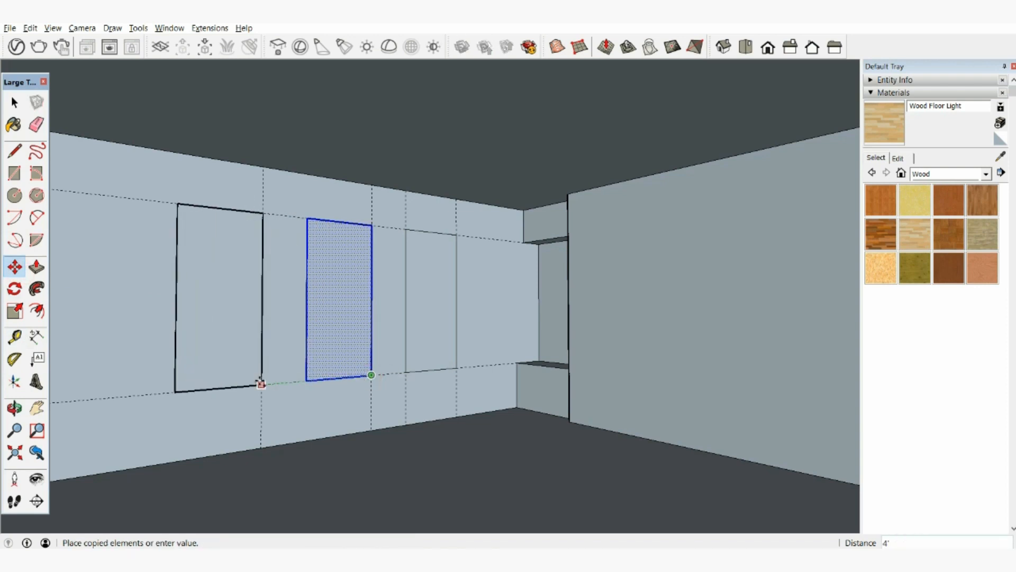
left_click(260, 383)
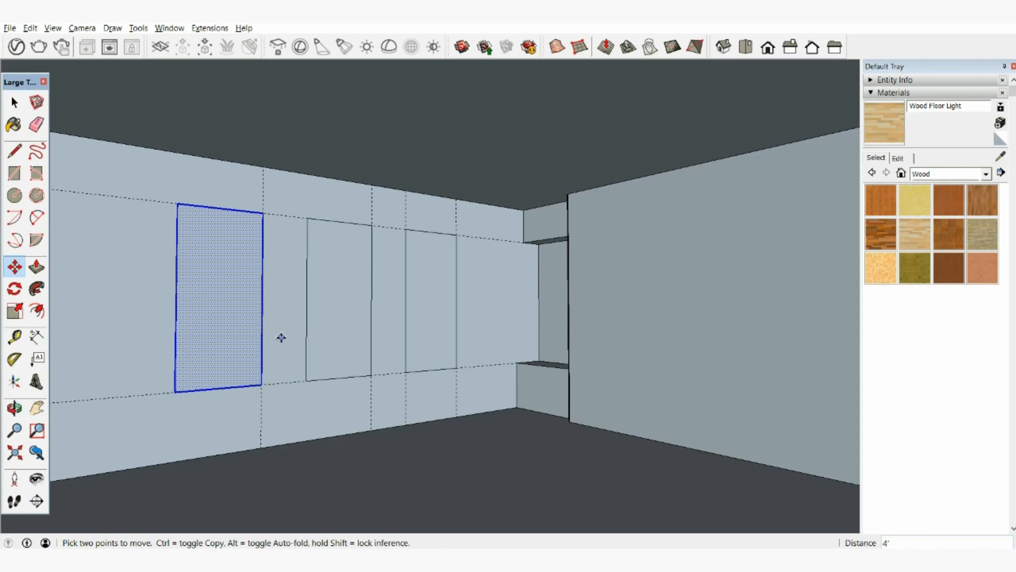
key("Escape")
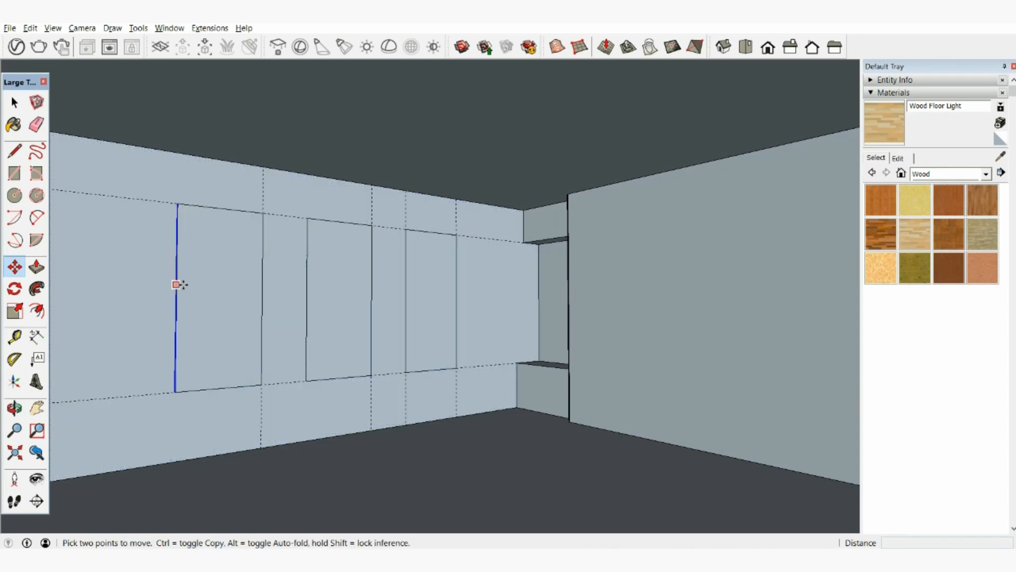
scroll(122, 238, "up", 1)
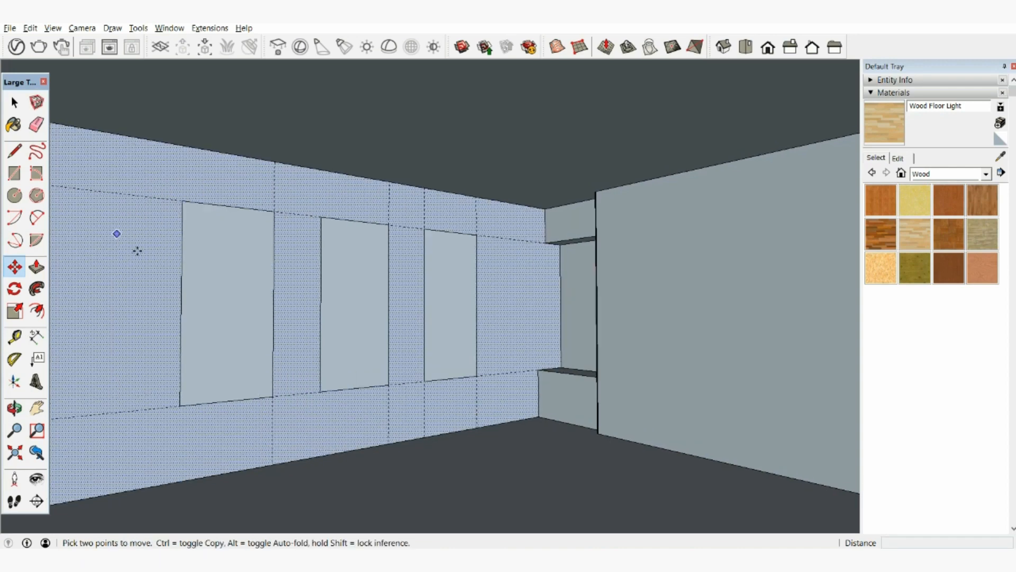
- Delete all the guides from the model
middle_click_drag(194, 275, 178, 275)
left_click(30, 28)
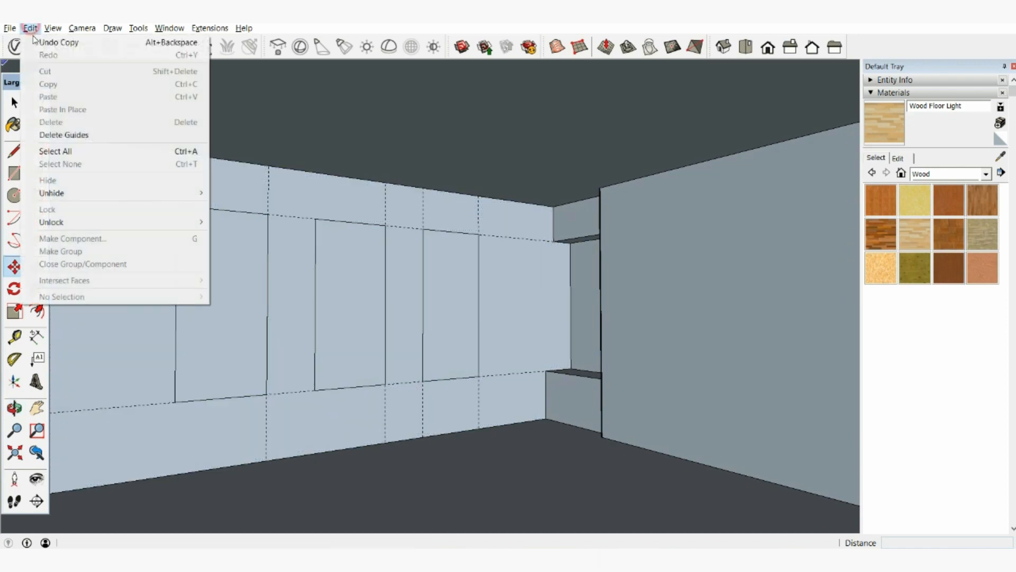
left_click(64, 135)
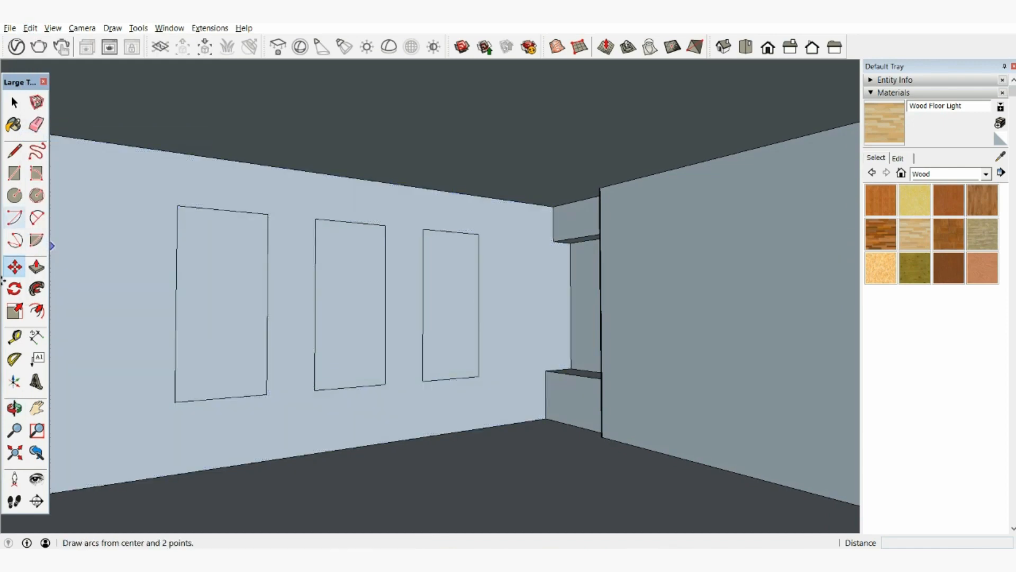
- Offset the outline of the opening farthest from the back wall 3" inward, and offset the resulting inner rectangle another 1" inward
left_click(38, 311)
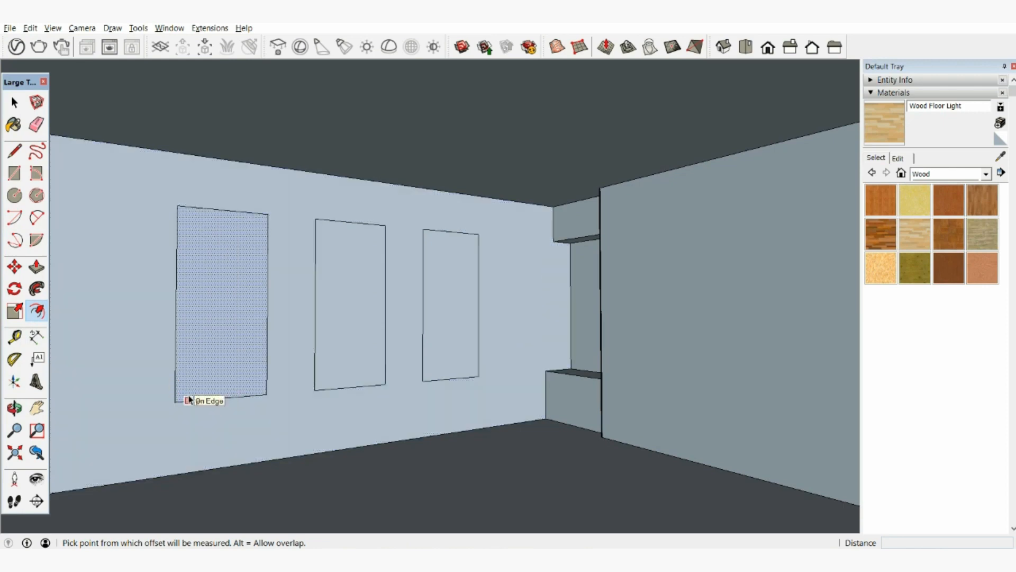
scroll(181, 390, "up", 3)
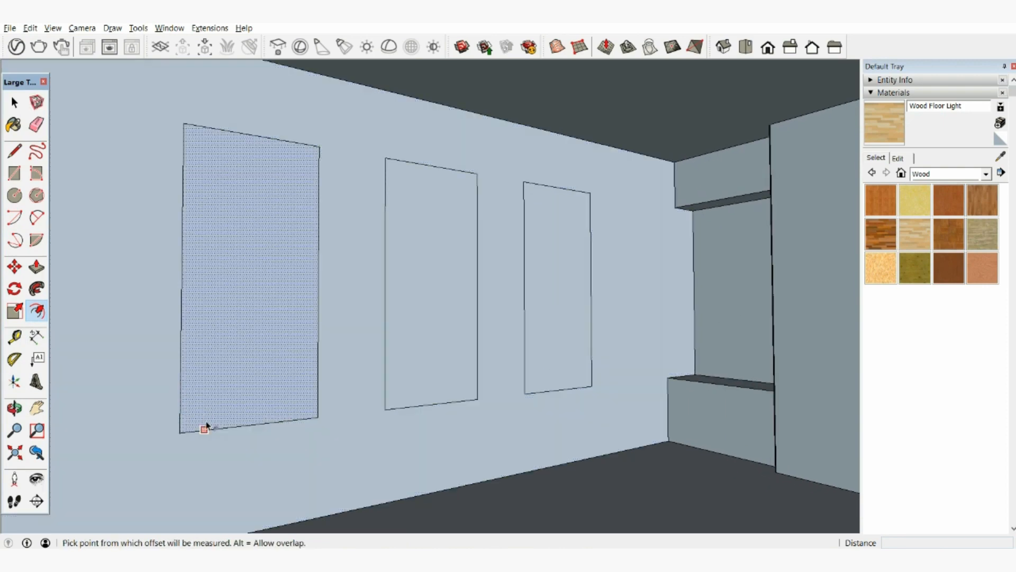
left_click(206, 429)
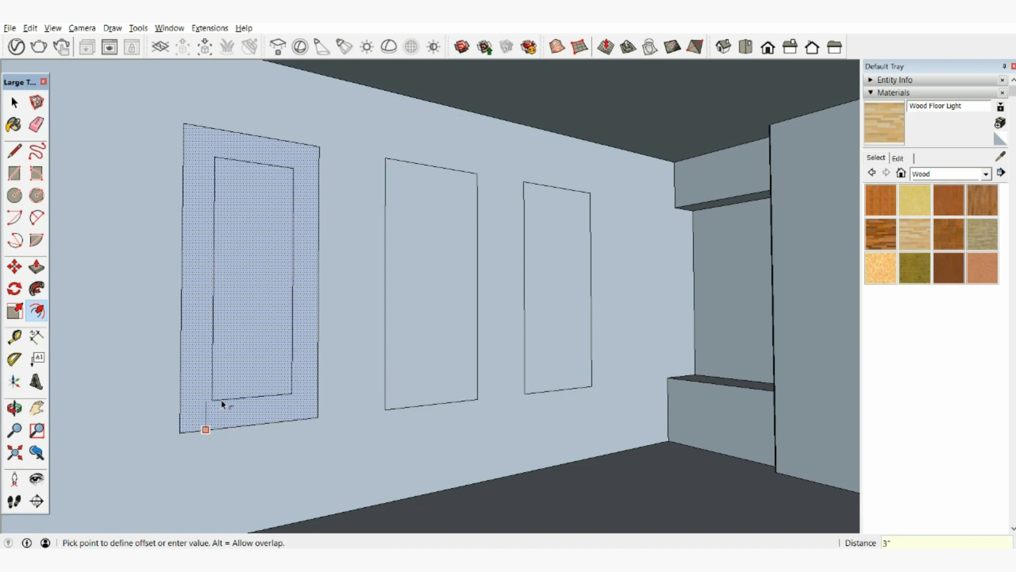
type("3")
key("Return")
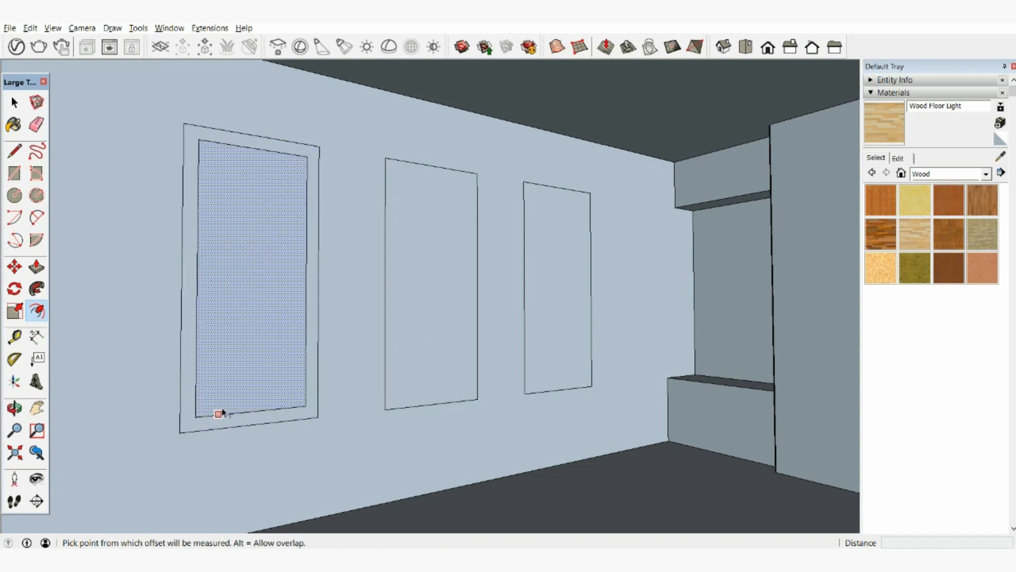
left_click(222, 413)
type("1")
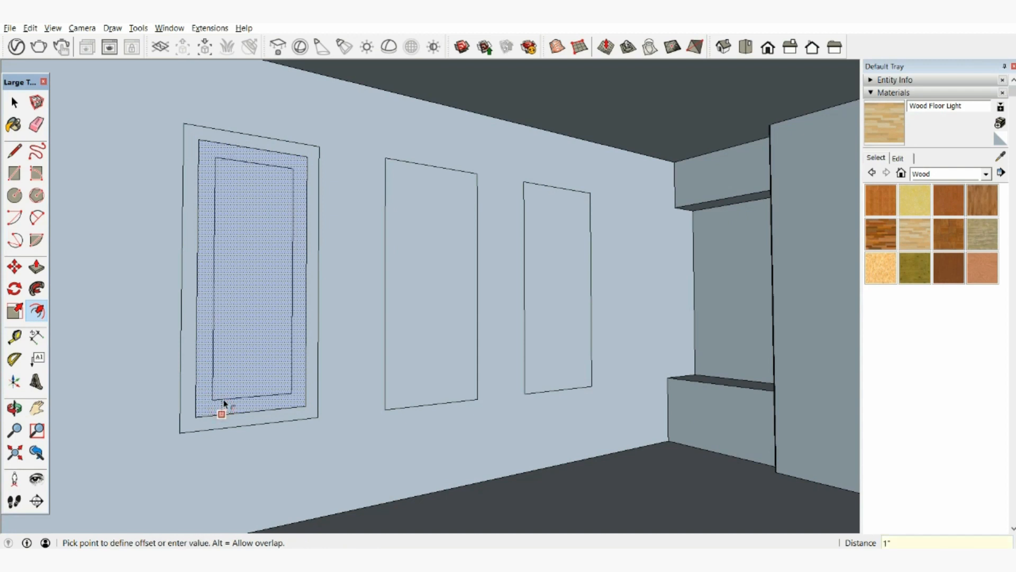
key("Return")
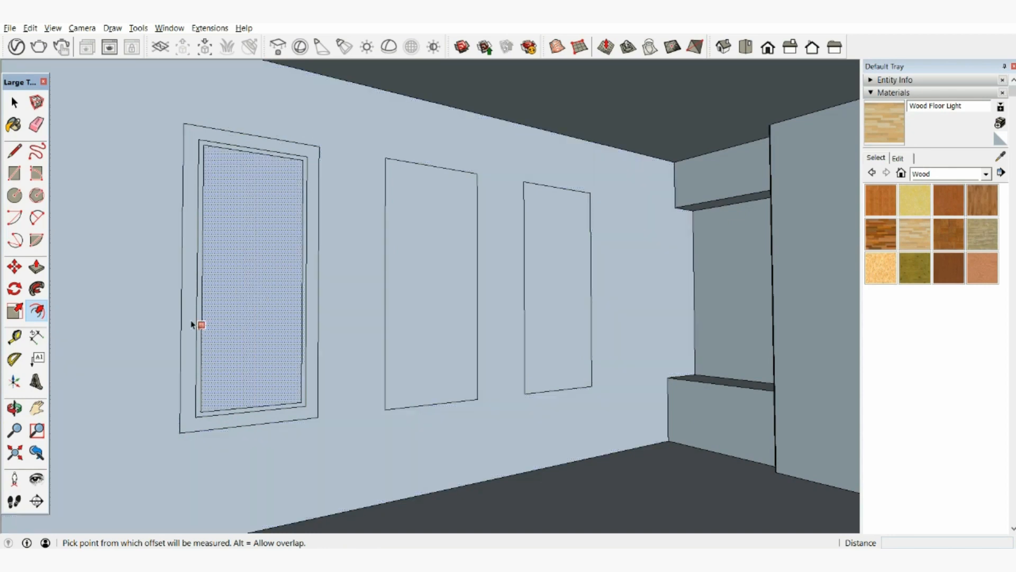
- Divide the innermost rectangle into four panes with a vertical and a horizontal line between the midpoints of its edges
left_click(15, 152)
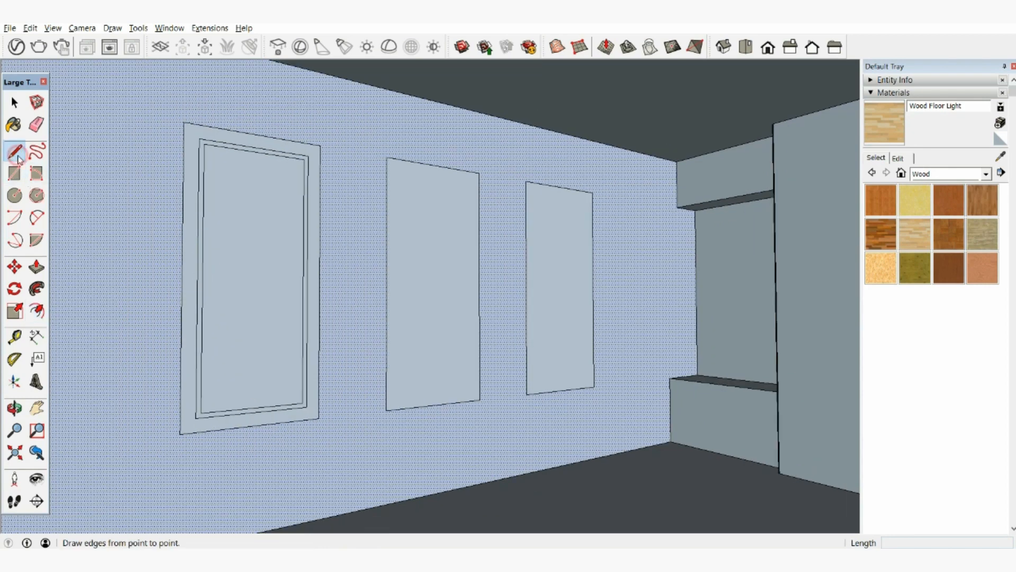
left_click(257, 152)
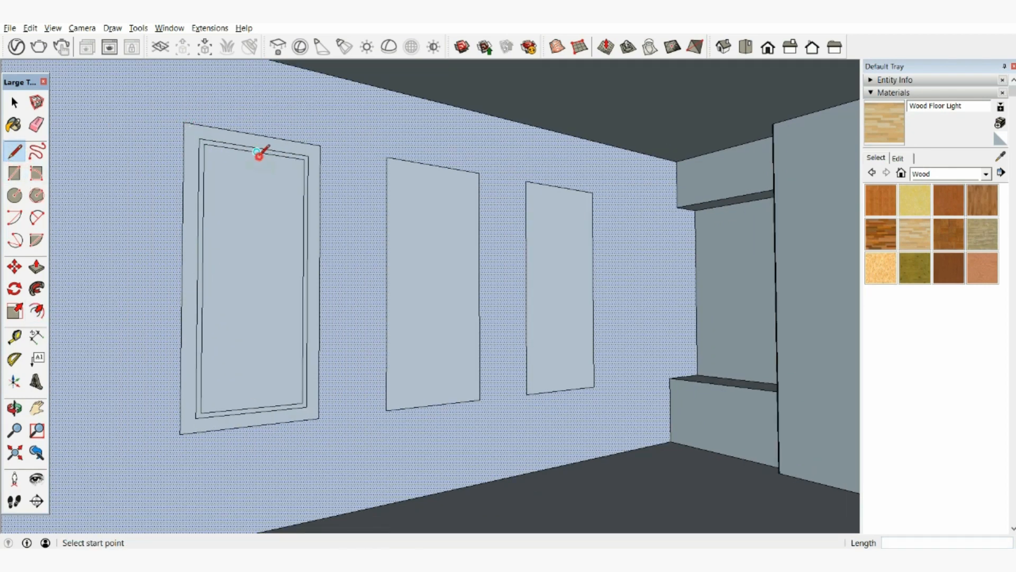
left_click(254, 407)
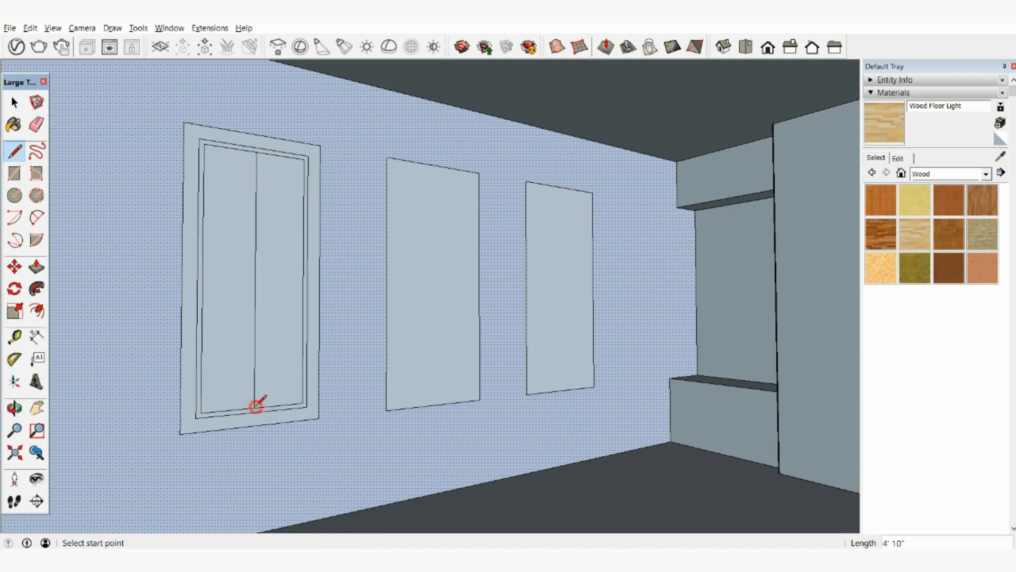
left_click(203, 277)
left_click(303, 279)
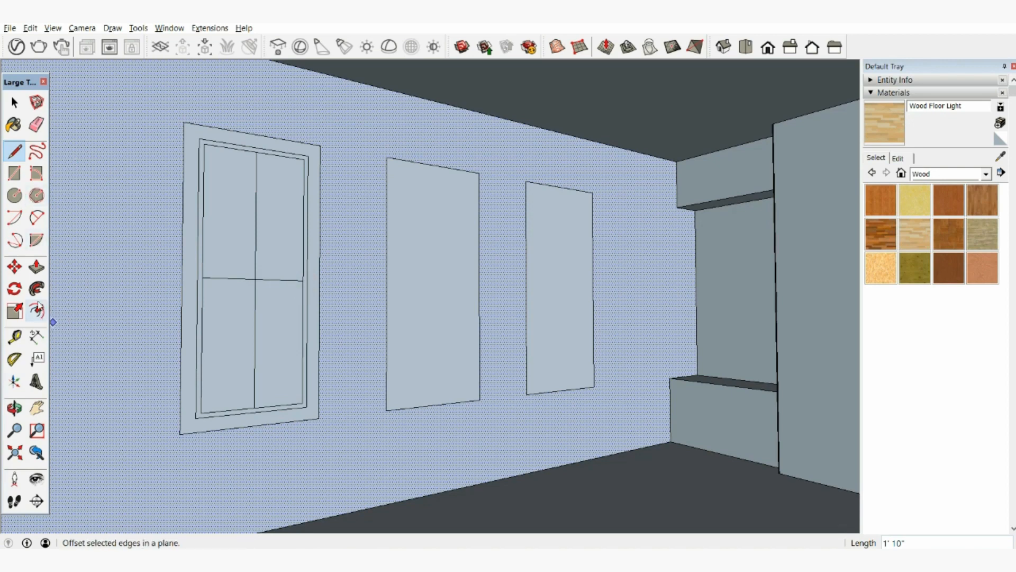
- Offset the outline of the upper pane nearer the back wall 1/2" inward
left_click(15, 102)
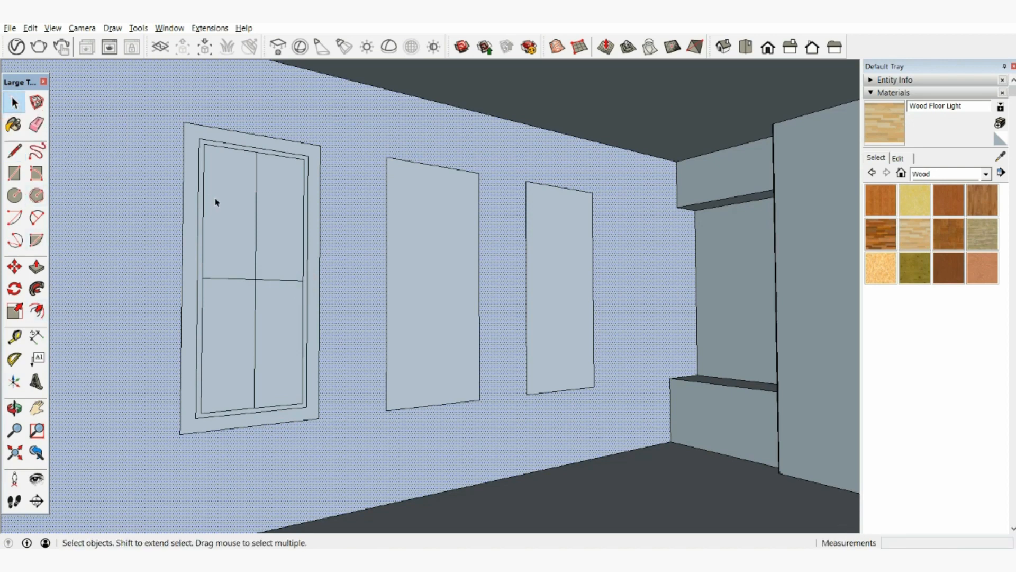
left_click(265, 220)
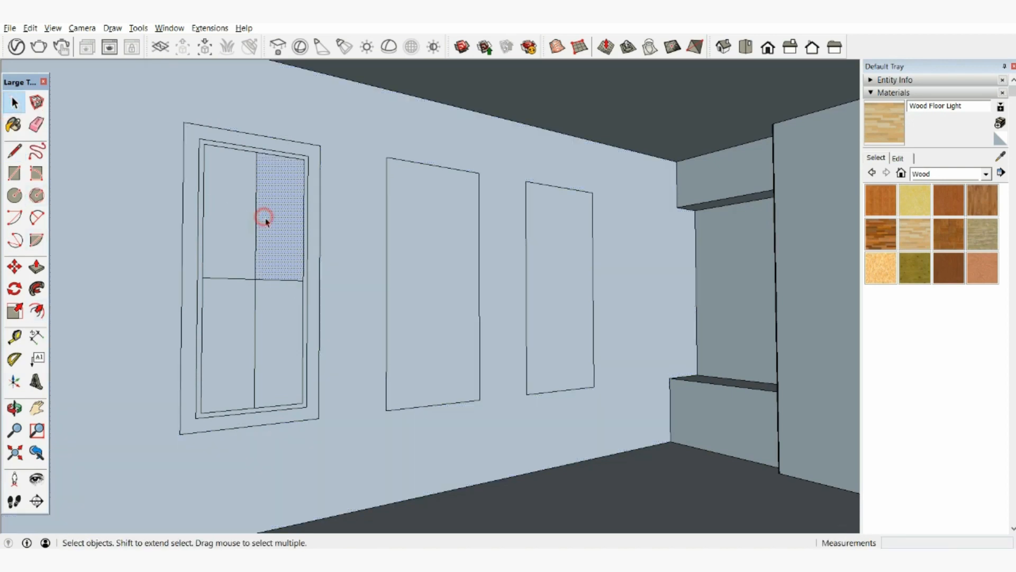
left_click(37, 311)
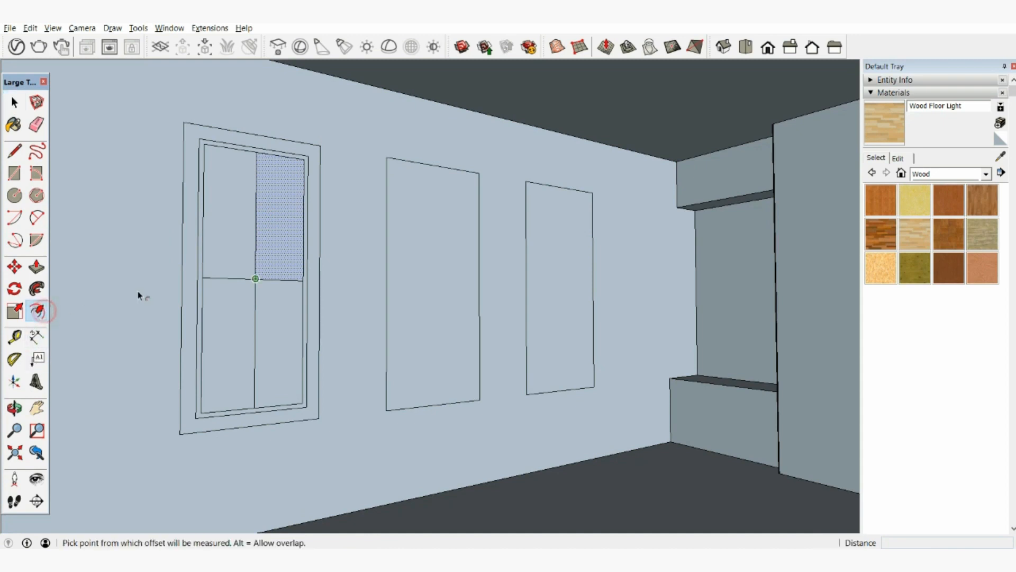
left_click(259, 263)
type("1/2\"")
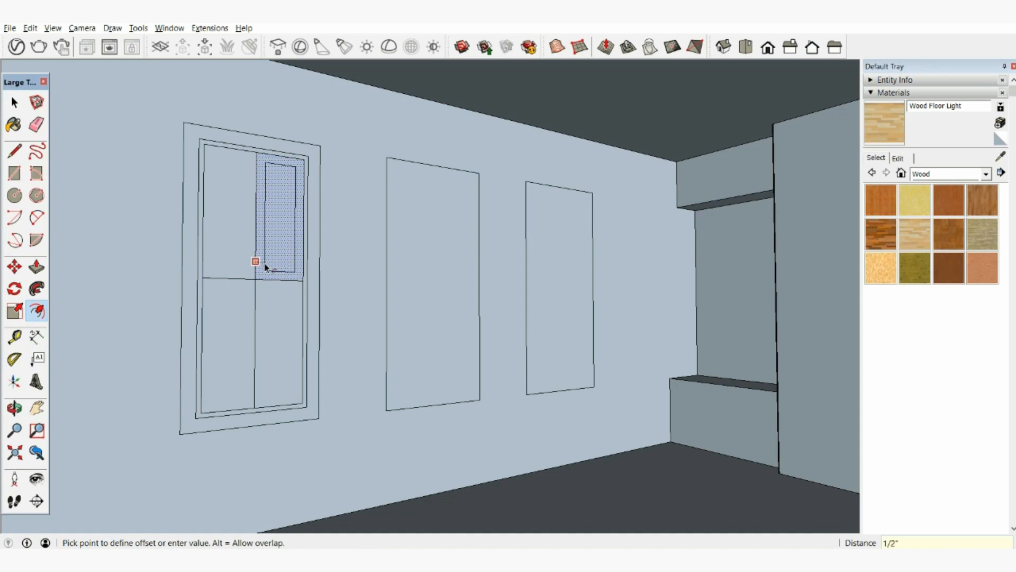
key("Return")
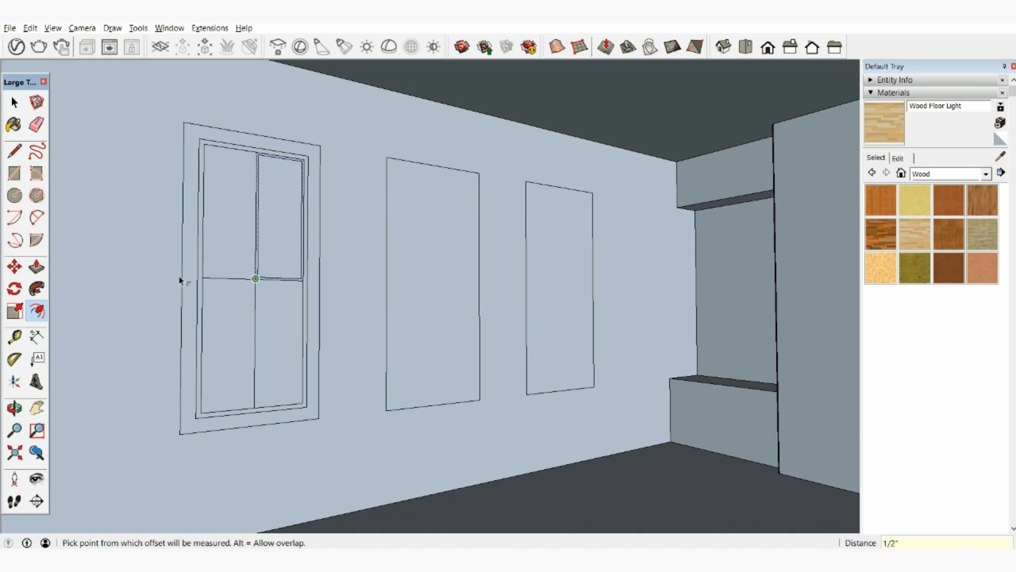
- Repeat the 1/2" inward offset on the other upper pane and both lower panes
left_click(14, 102)
left_click(237, 254)
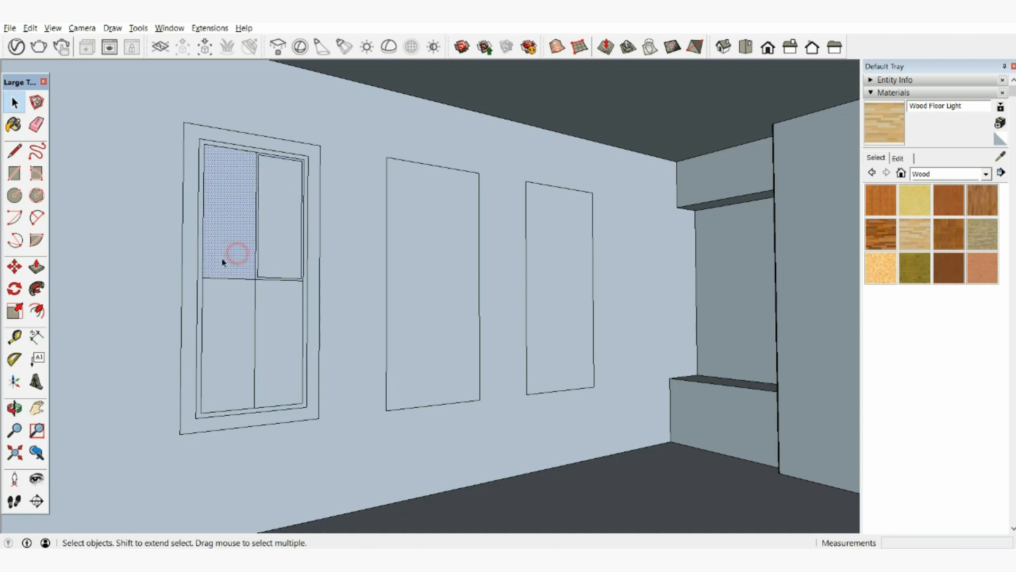
left_click(36, 311)
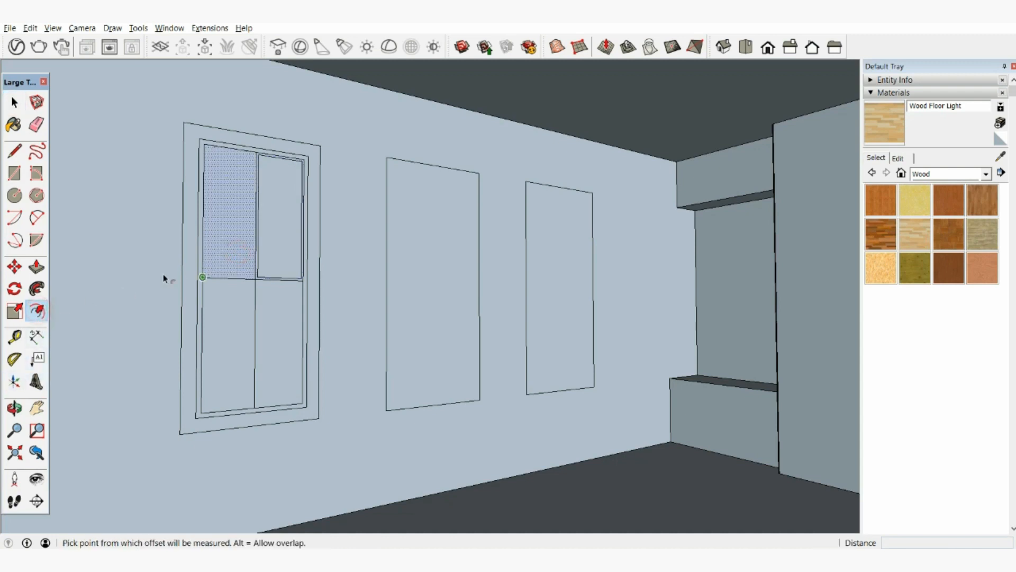
double_click(224, 244)
left_click(15, 102)
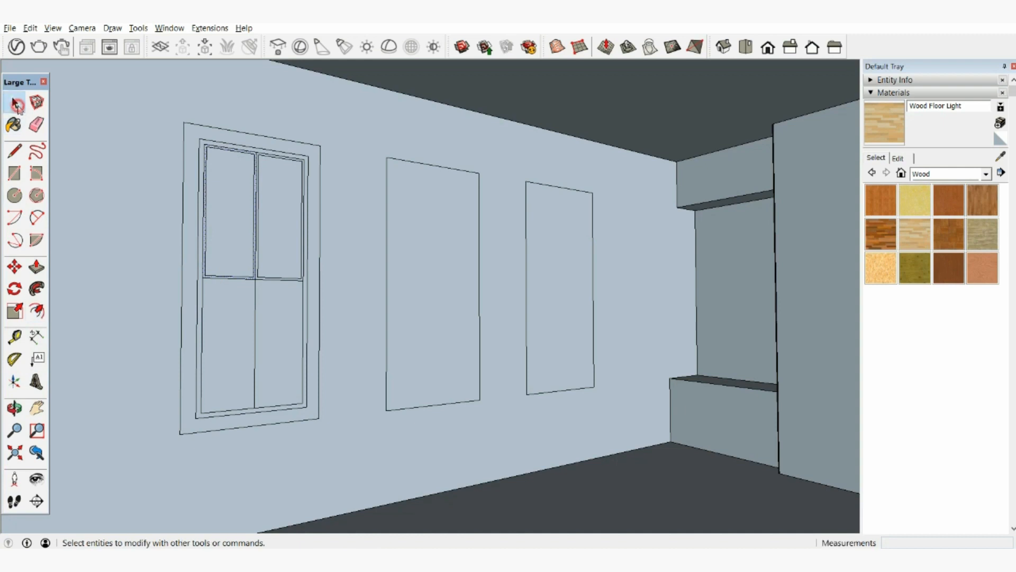
left_click(227, 365)
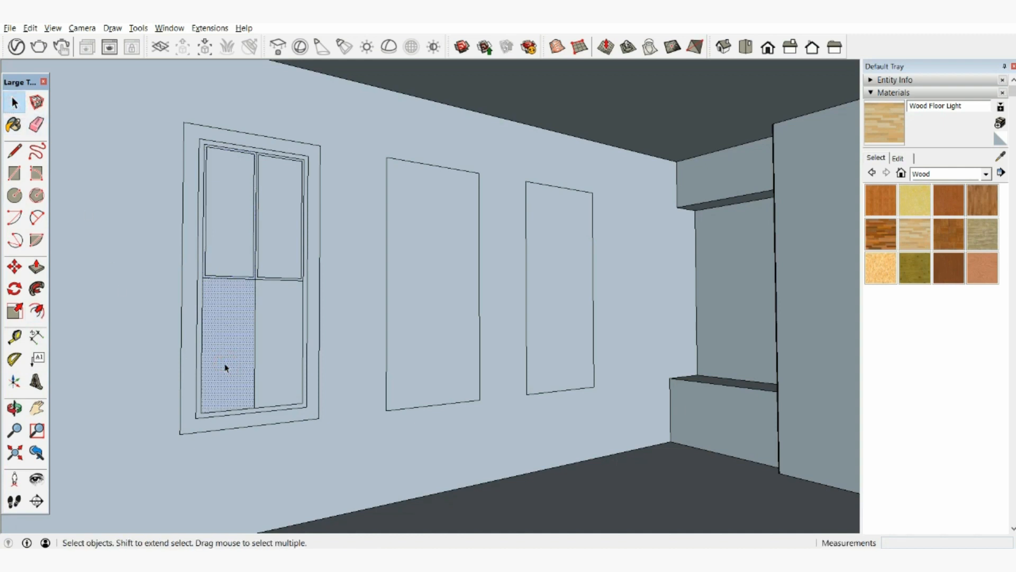
left_click(37, 311)
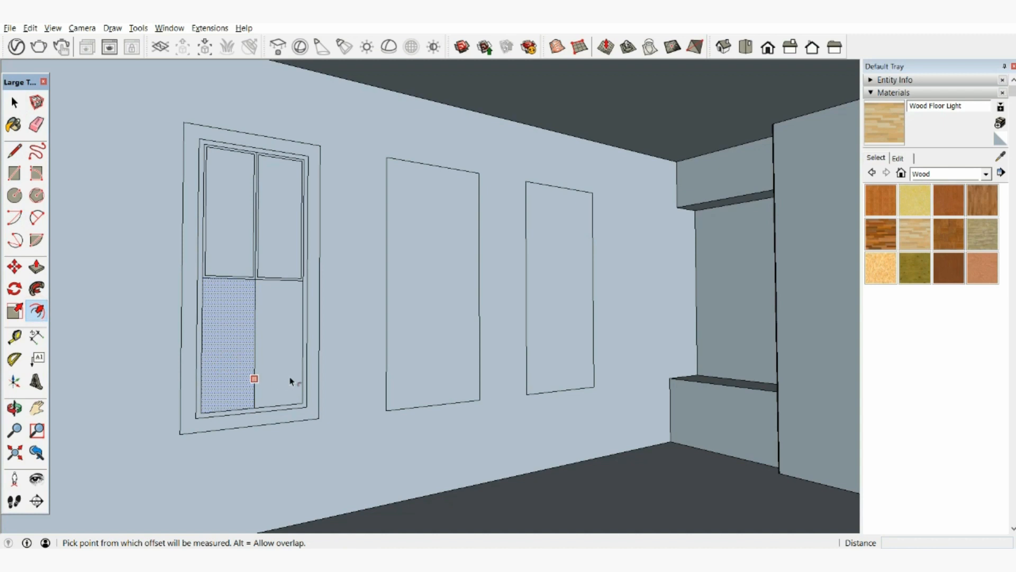
double_click(228, 360)
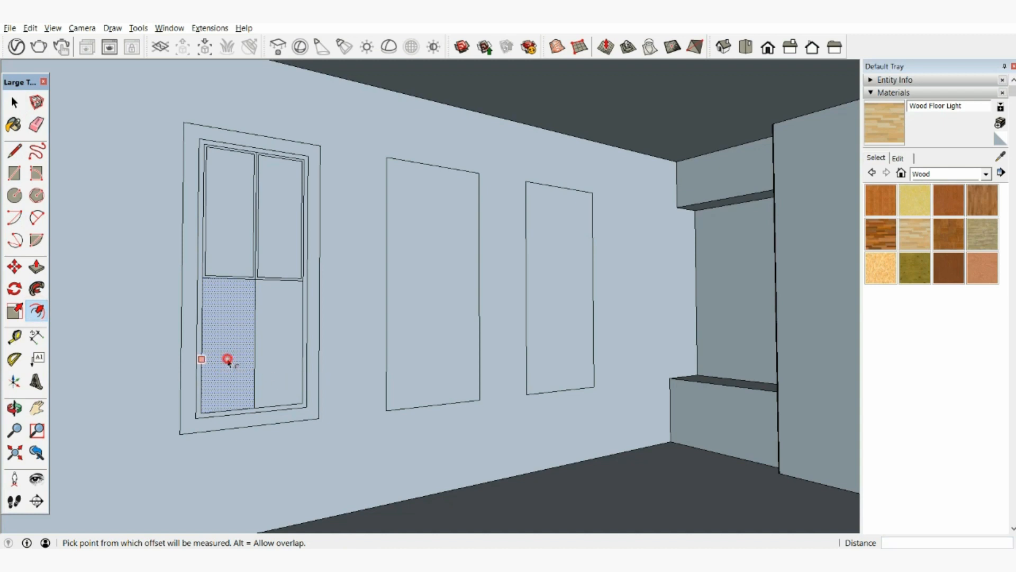
left_click(17, 104)
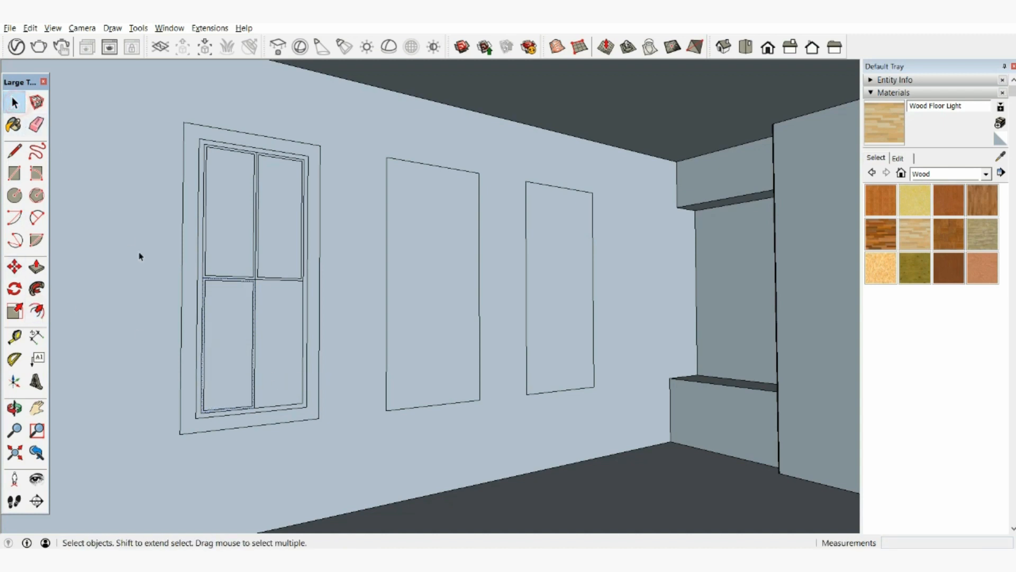
left_click(267, 341)
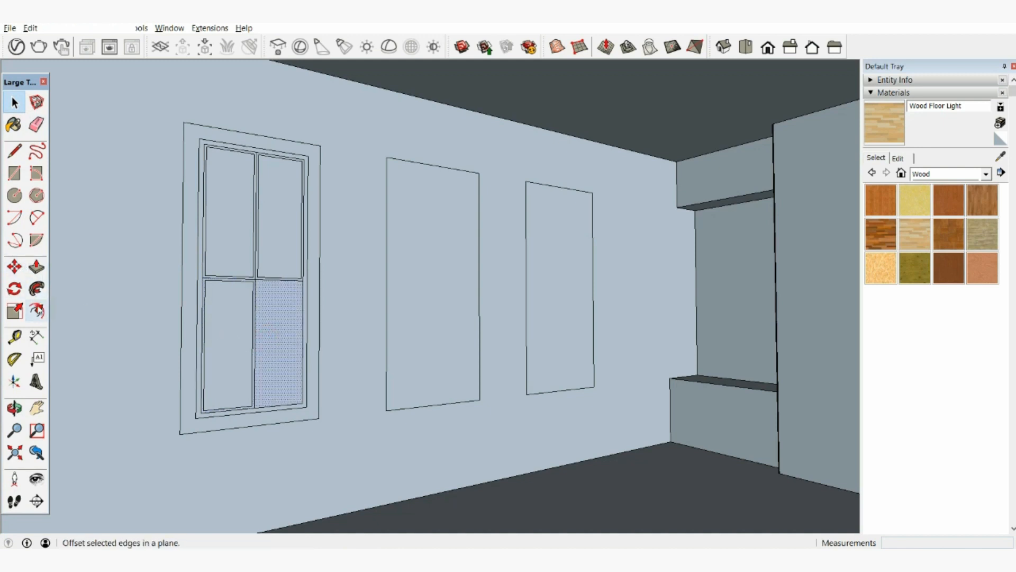
left_click(37, 310)
left_click(255, 339)
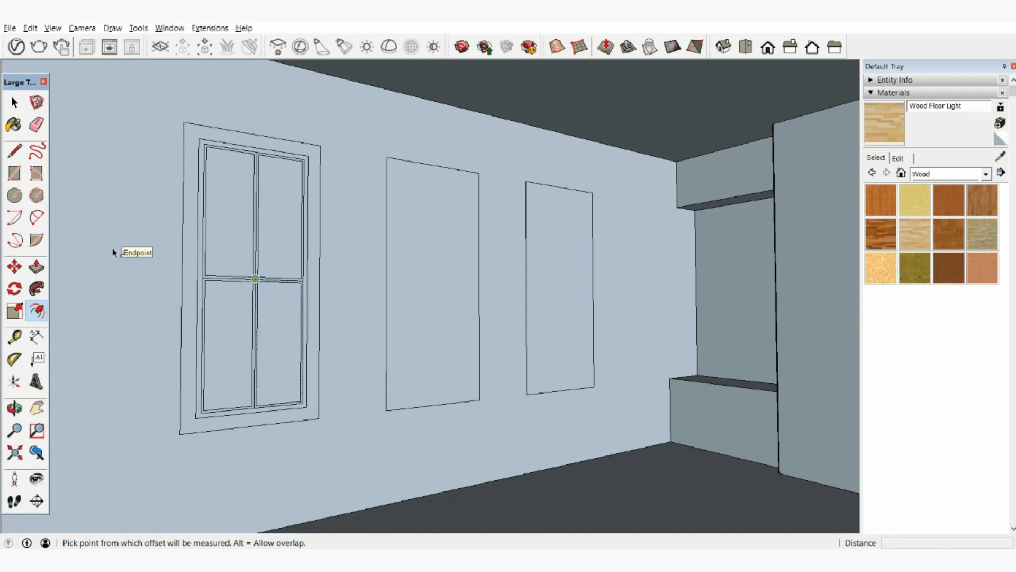
- Push the four inner pane faces about 4 3/8" into the wall
left_click(37, 266)
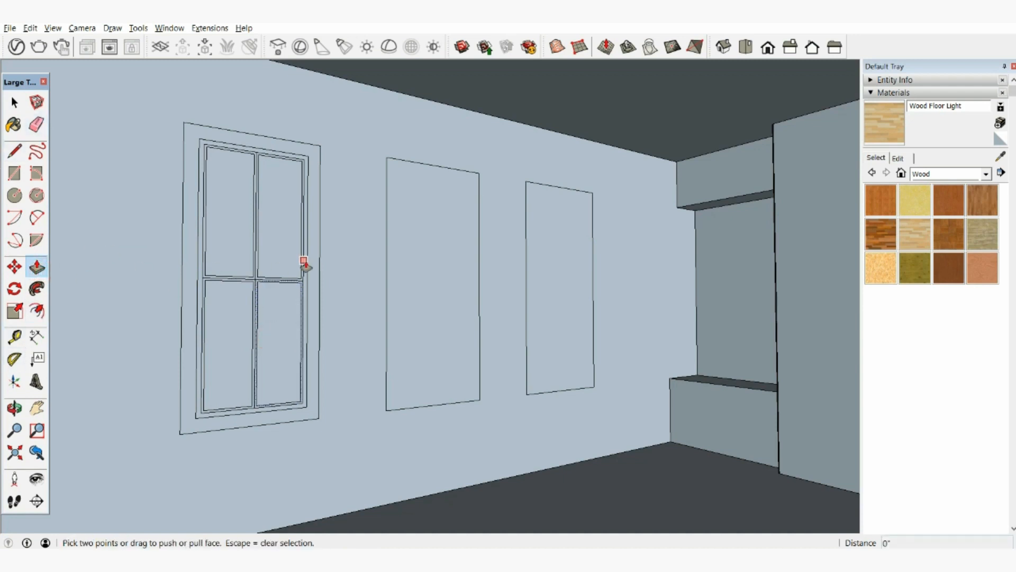
left_click(276, 249)
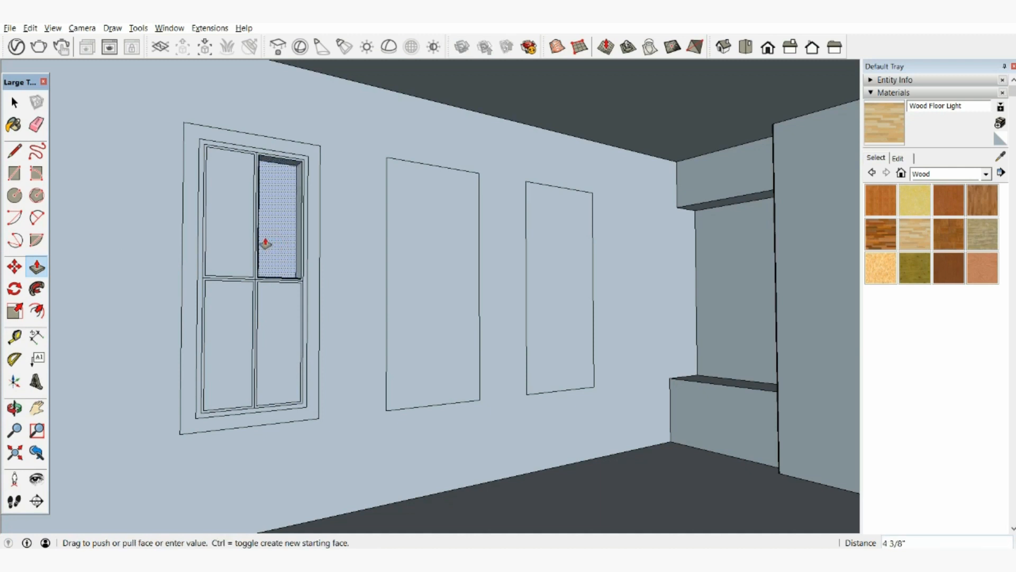
left_click(265, 243)
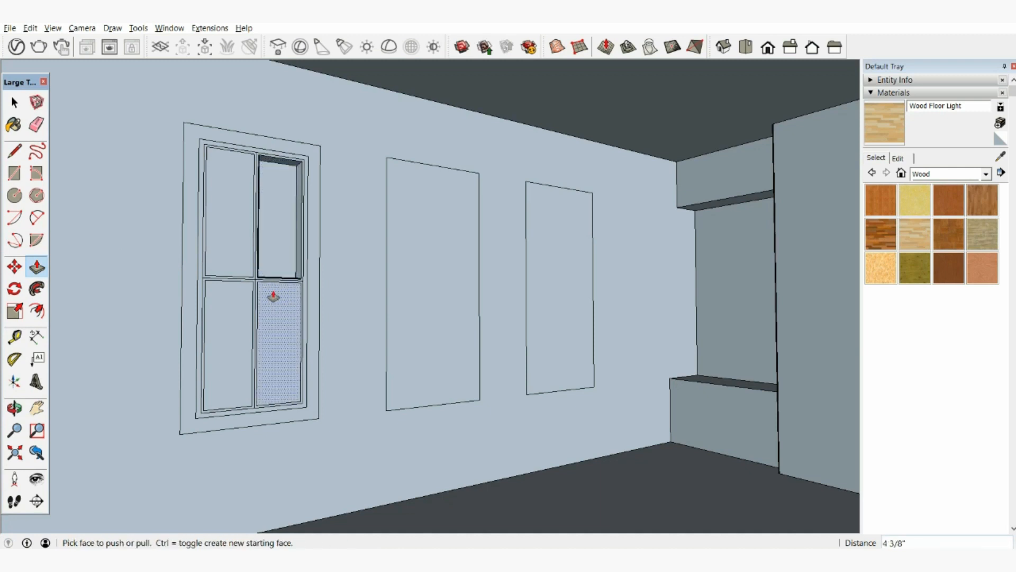
double_click(228, 233)
double_click(222, 324)
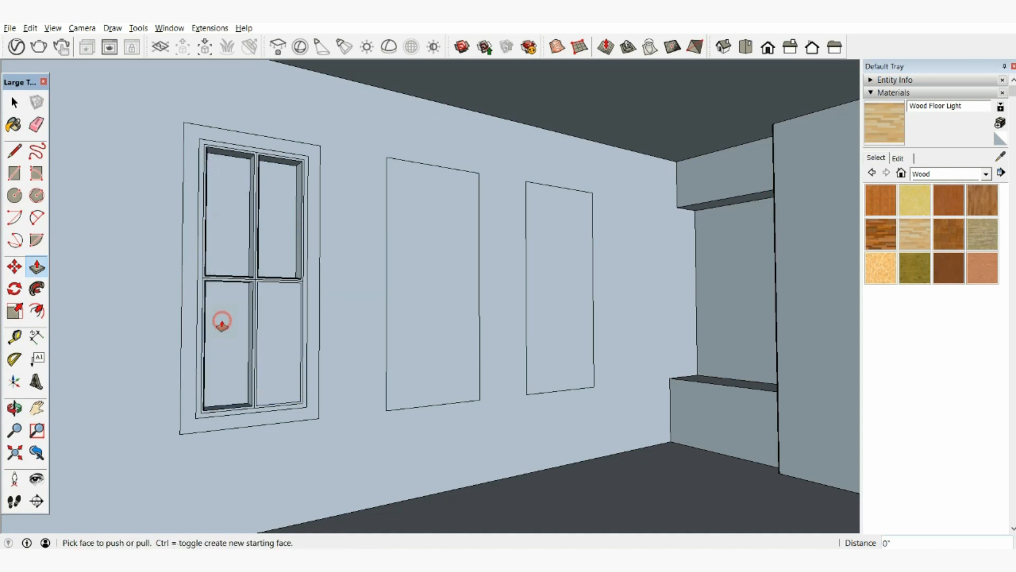
double_click(269, 320)
- Erase the vertical and horizontal centre lines running along the window bars between the four panes
scroll(234, 253, "up", 2)
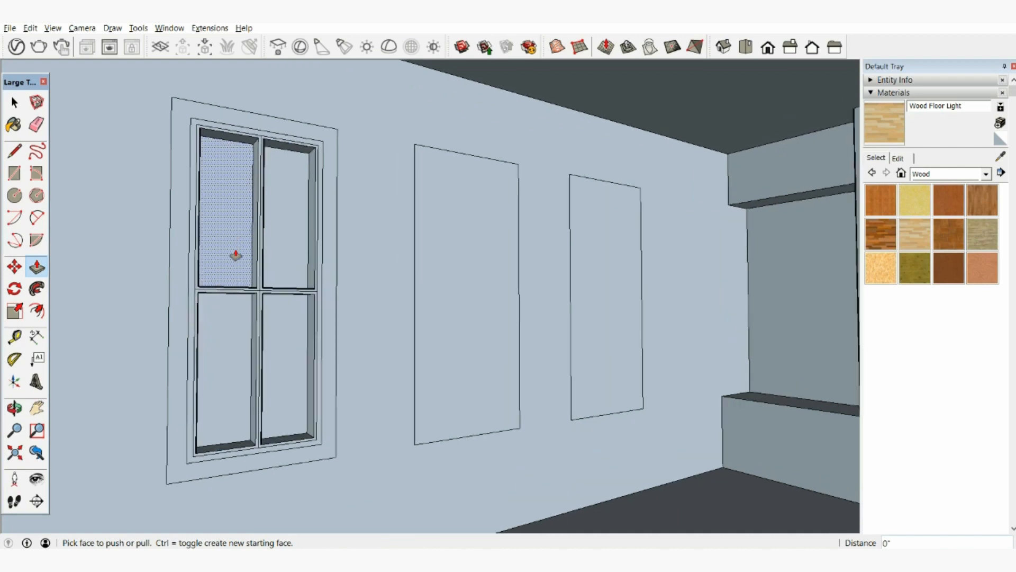
middle_click_drag(270, 259, 370, 271)
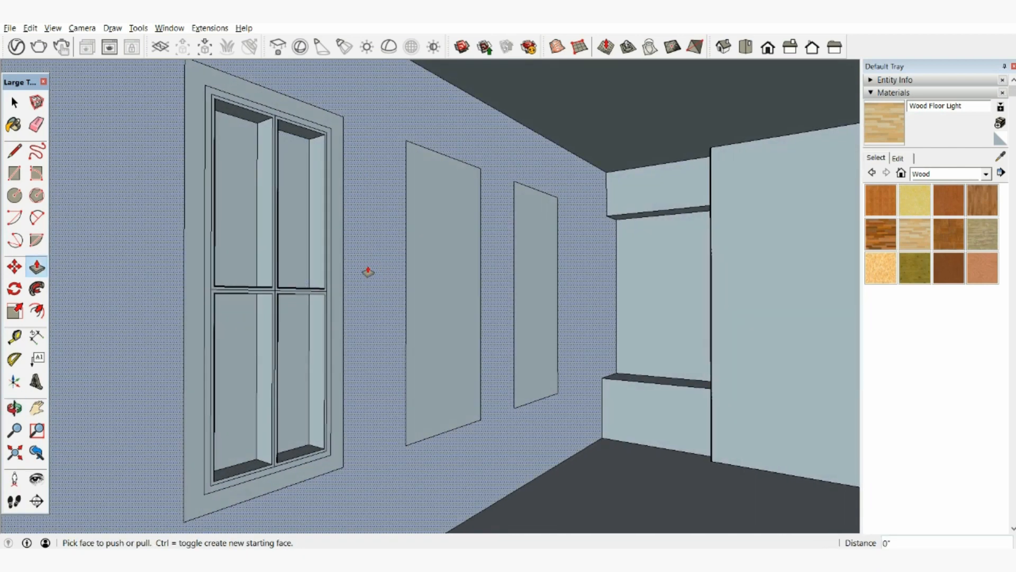
left_click(35, 125)
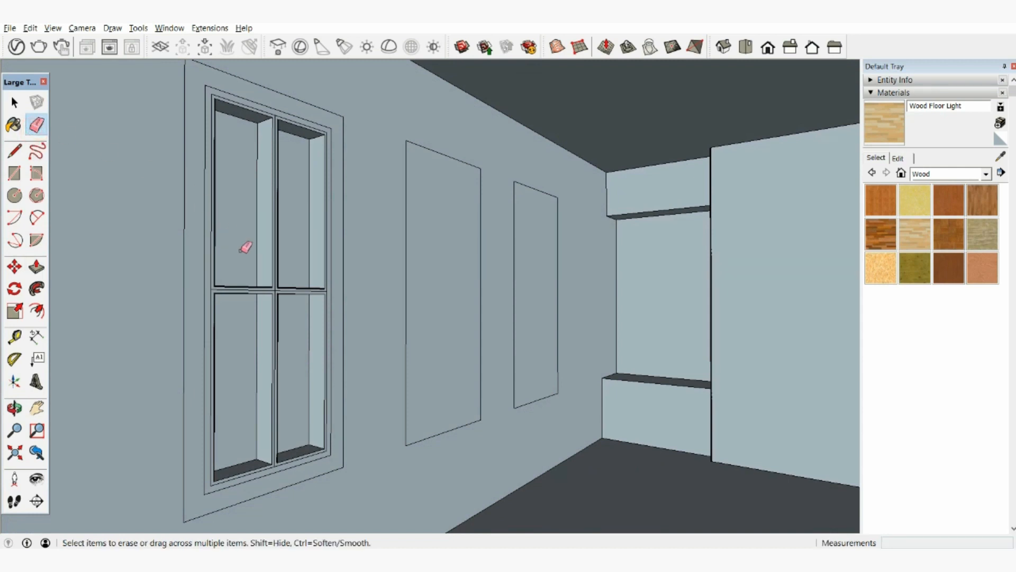
scroll(279, 289, "up", 5)
scroll(278, 289, "up", 2)
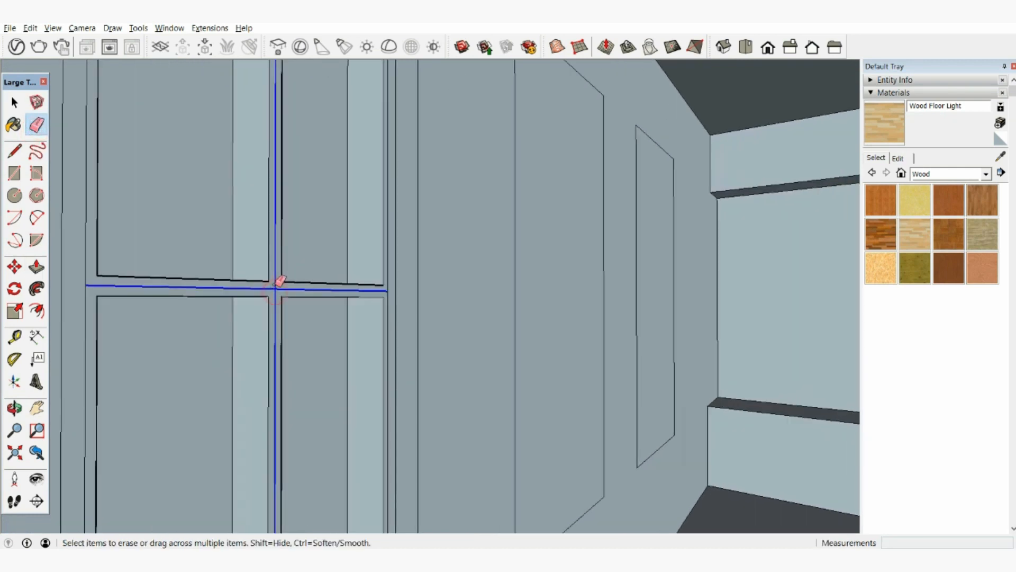
scroll(278, 281, "down", 5)
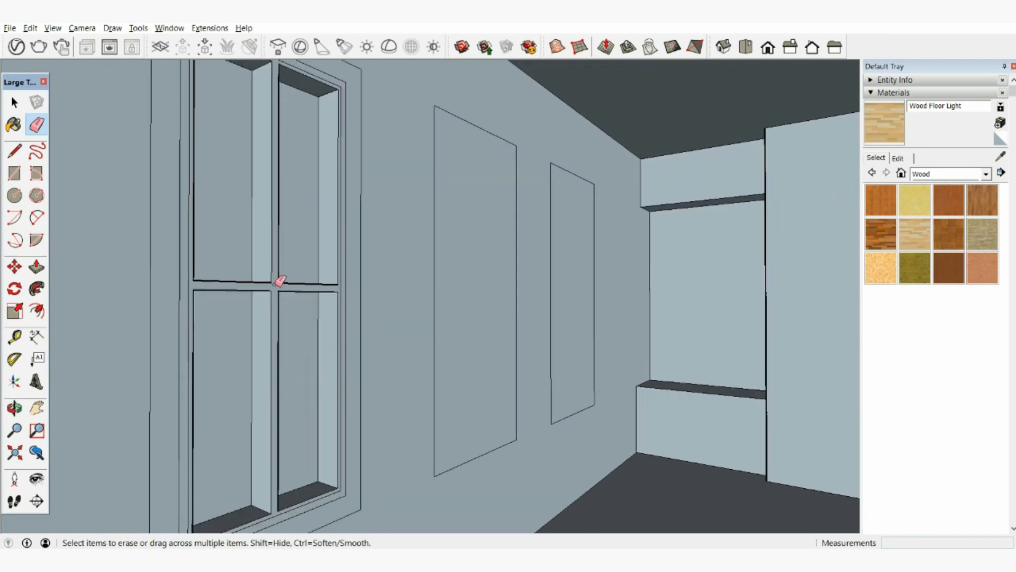
- Recess the first window's bars by 2 5/8" and push the narrow frame strip around them by 3/4" and 3/8"
left_click(37, 267)
left_click_drag(282, 293, 268, 289)
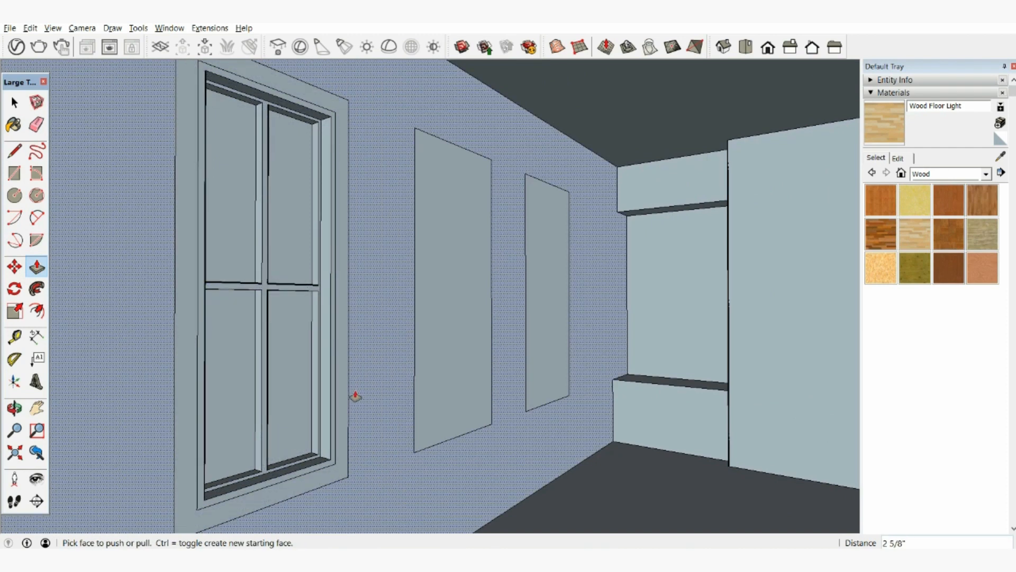
scroll(352, 397, "up", 1)
left_click_drag(332, 401, 327, 398)
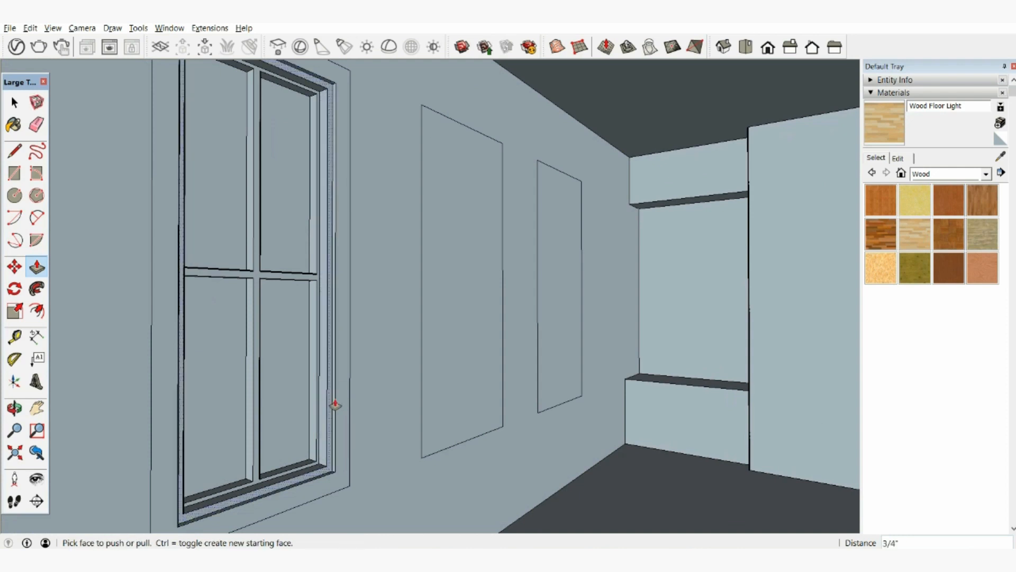
left_click_drag(329, 410, 330, 404)
scroll(299, 262, "down", 1)
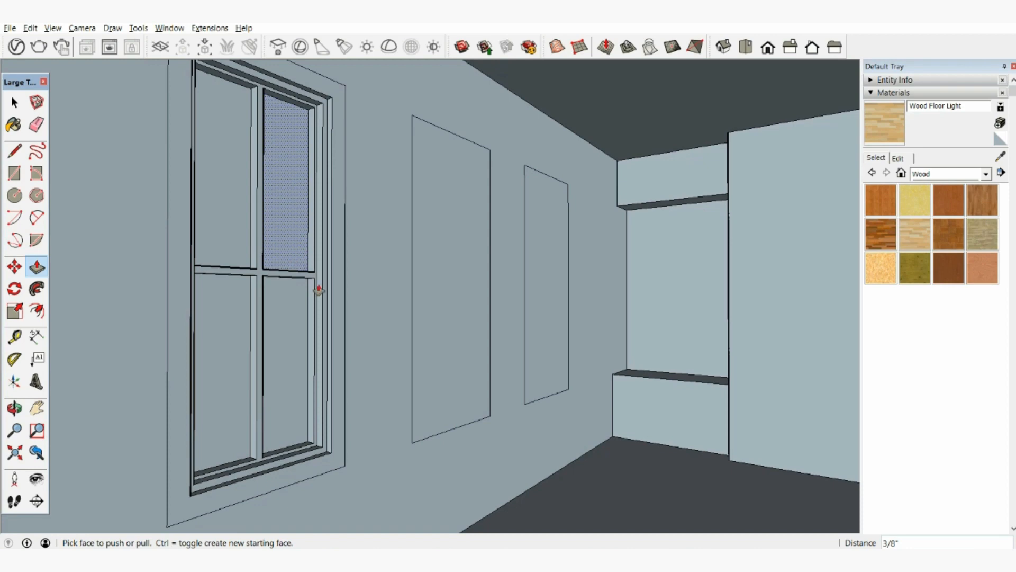
- Offset the middle window's outline 3" inward and add a second, narrower inner offset matching the finished window's frame
left_click(37, 311)
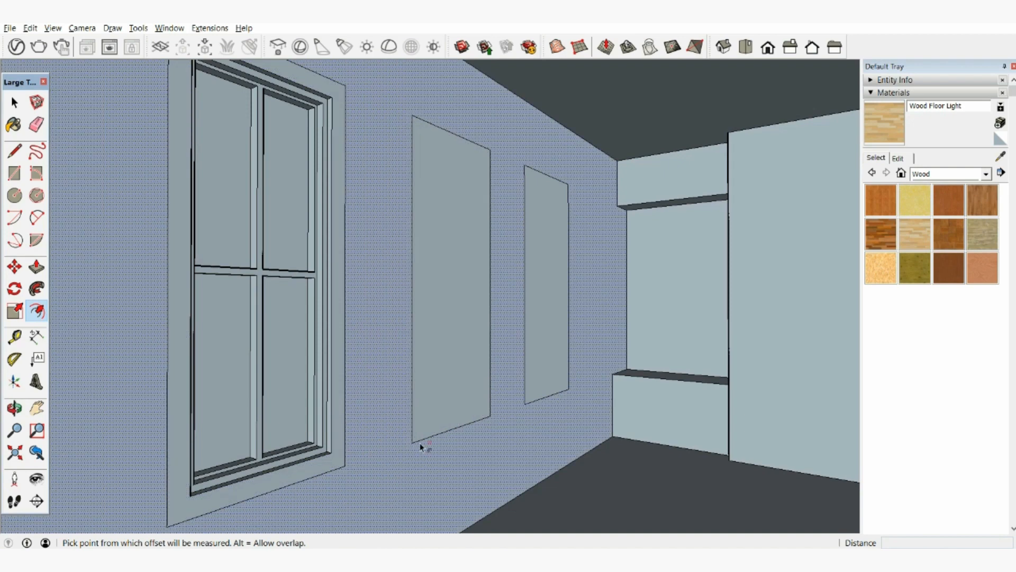
left_click(455, 427)
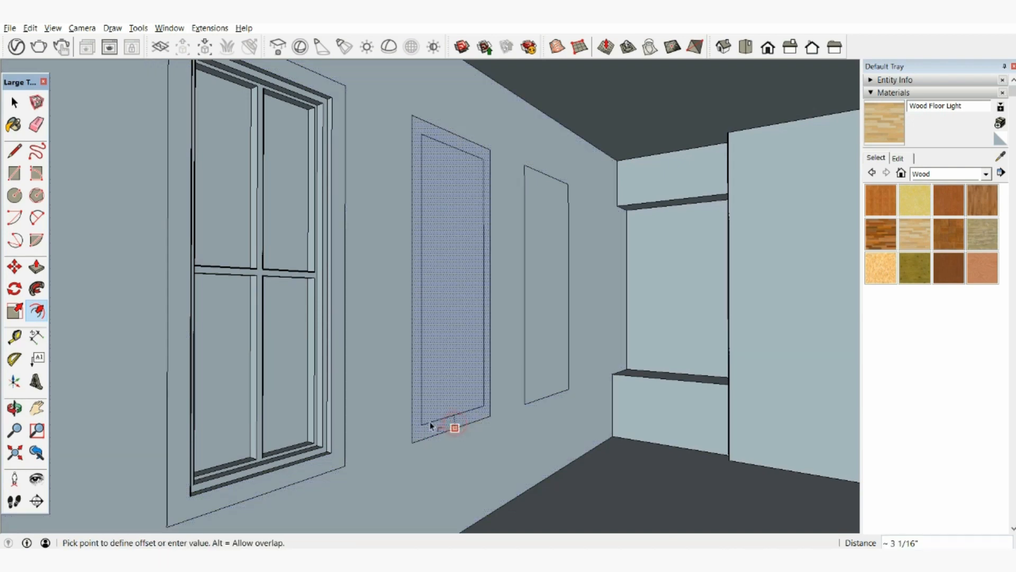
left_click(331, 454)
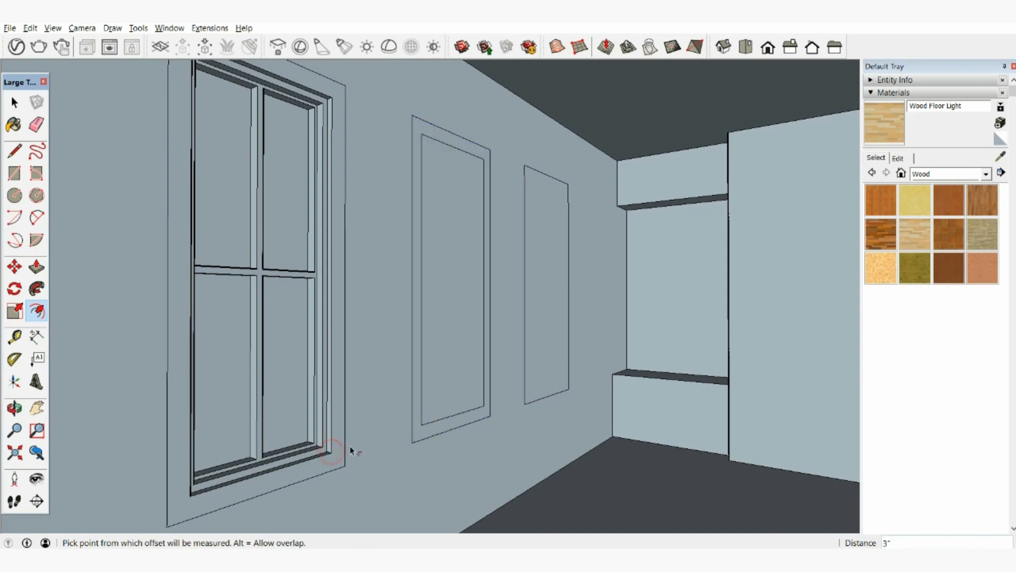
left_click(454, 413)
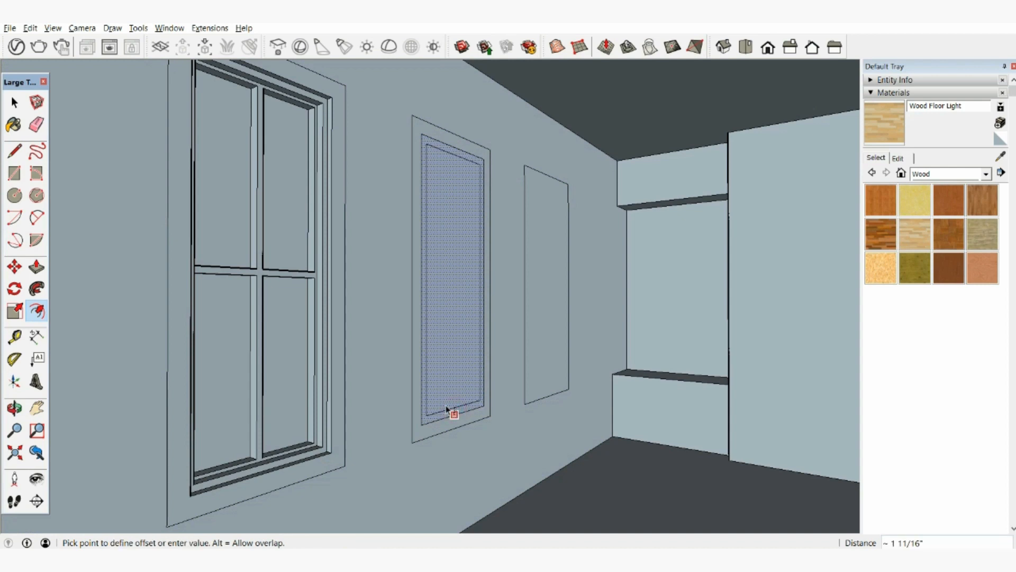
left_click(321, 449)
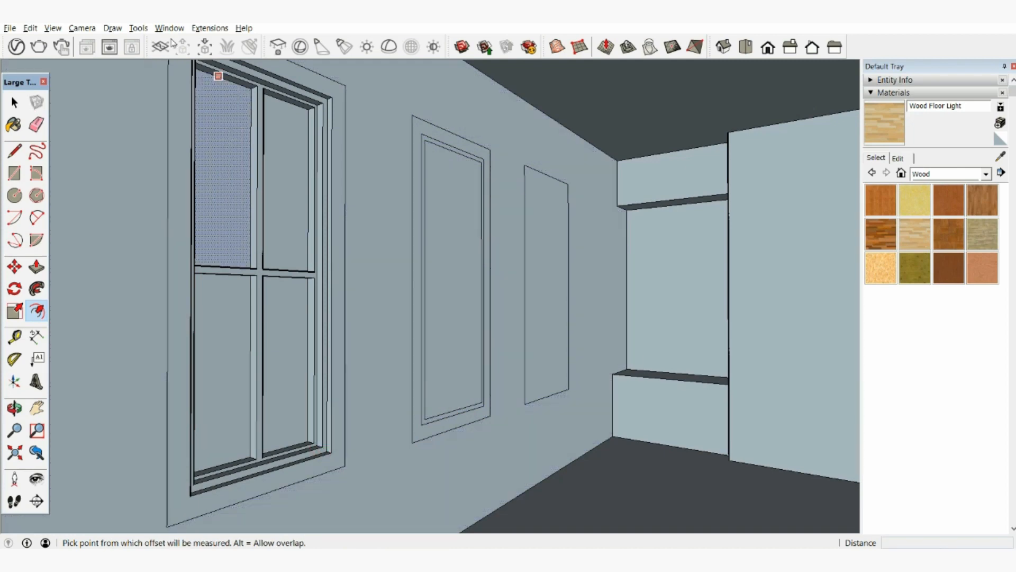
- Draw vertical and horizontal centre lines across the middle window's innermost face, dividing it into four panes
left_click(14, 150)
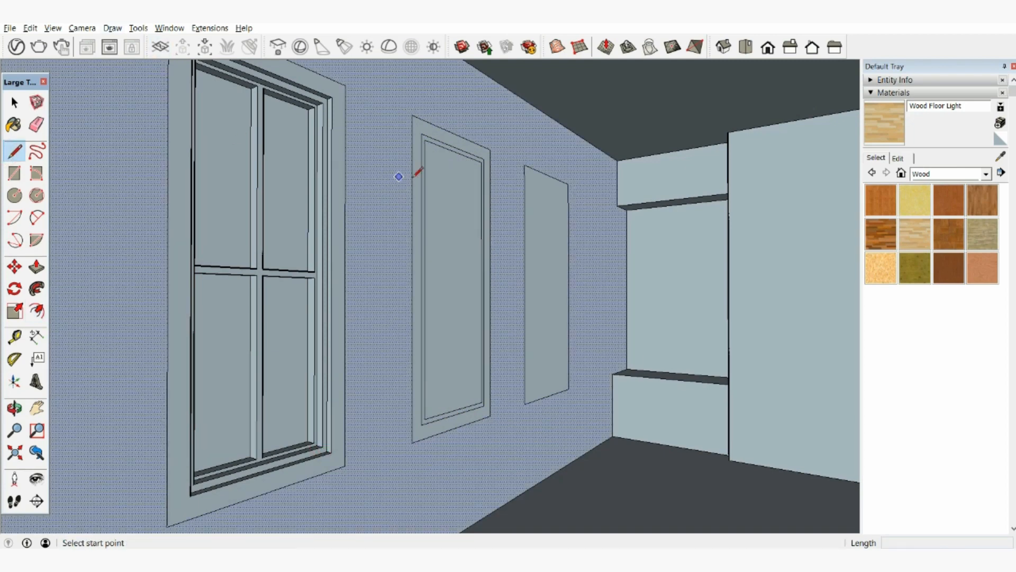
left_click(455, 151)
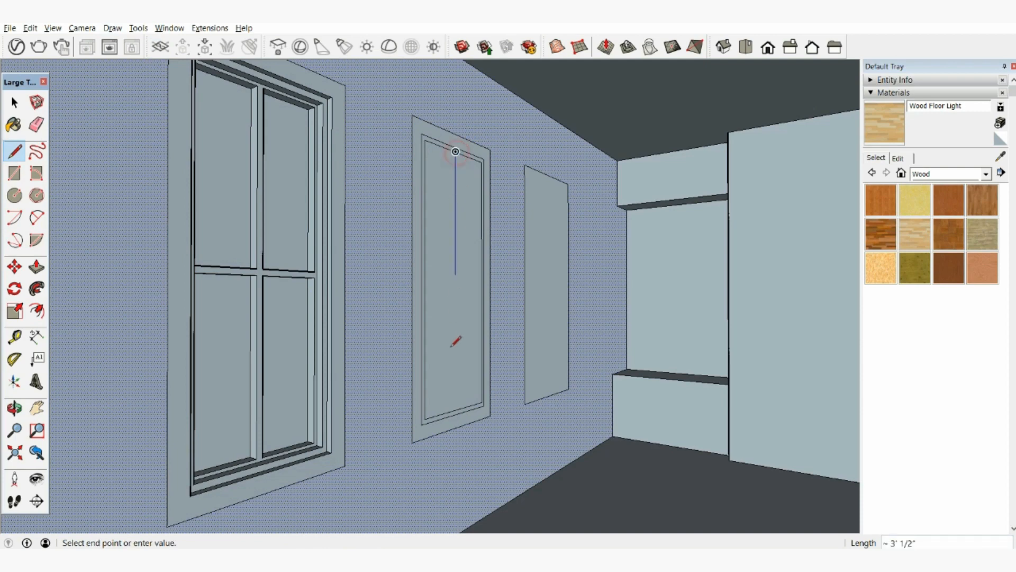
left_click(458, 406)
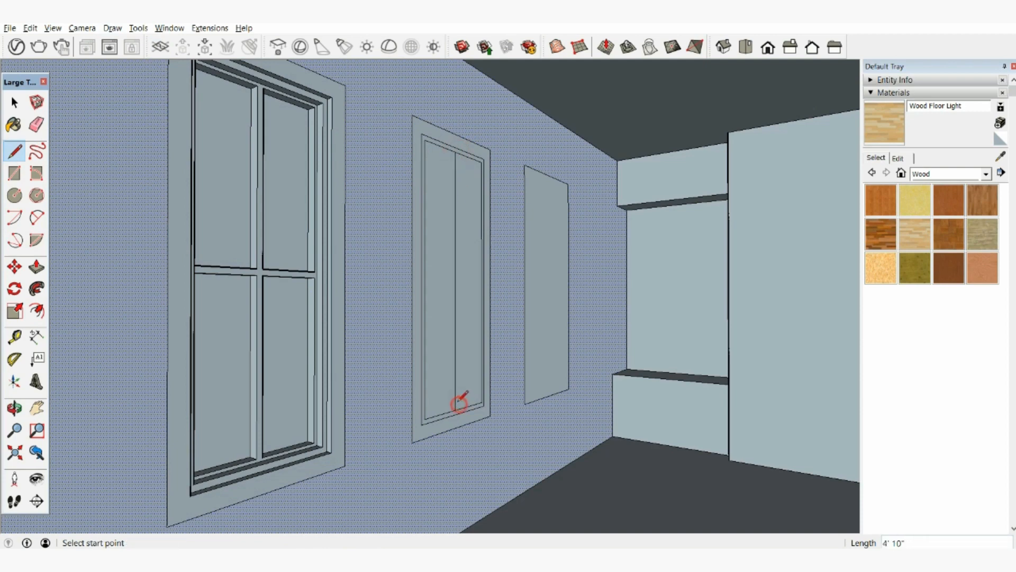
left_click(427, 279)
left_click(481, 282)
- Offset the outline of the middle window's upper pane nearer the back wall 1/2" inward
mouse_move(473, 271)
middle_mouse_down()
mouse_move(381, 269)
mouse_move(390, 252)
middle_mouse_up()
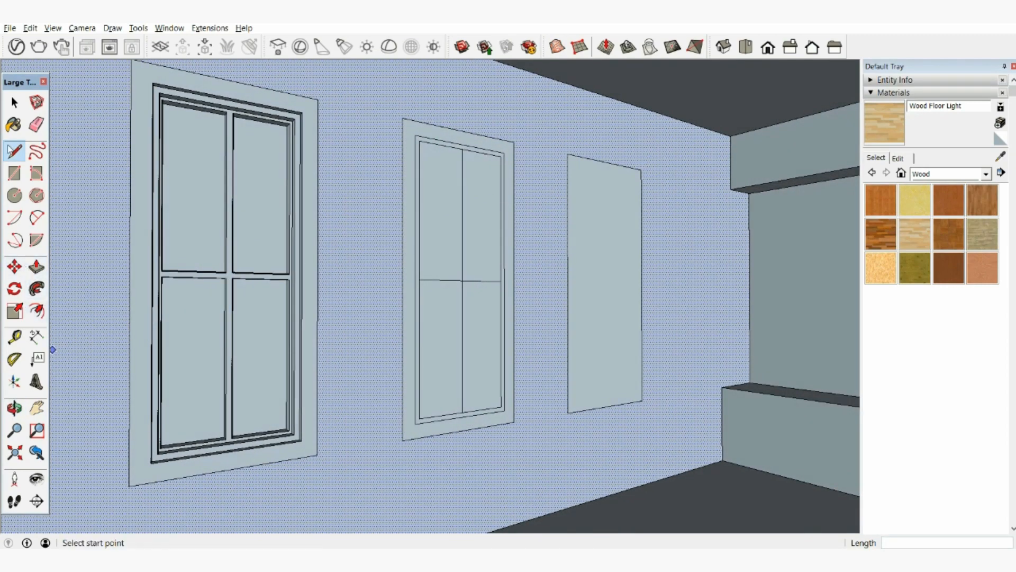
left_click(15, 102)
left_click(470, 241)
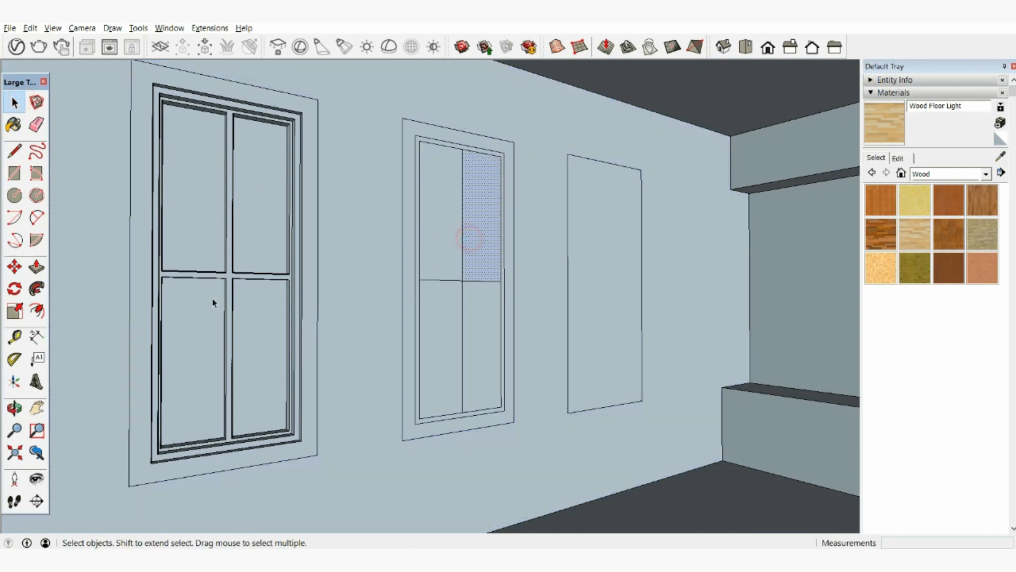
left_click(36, 310)
left_click(478, 281)
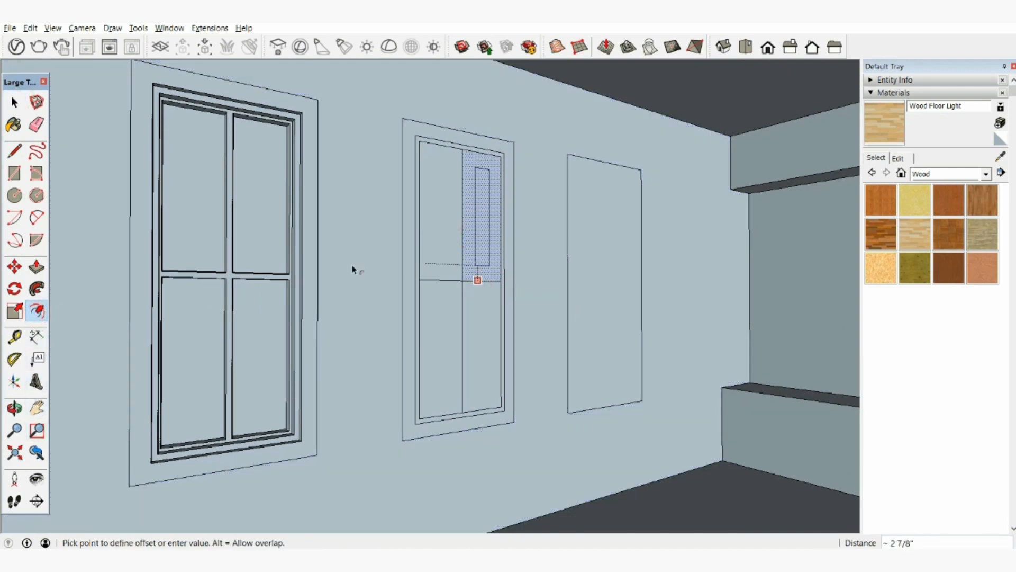
left_click(289, 275)
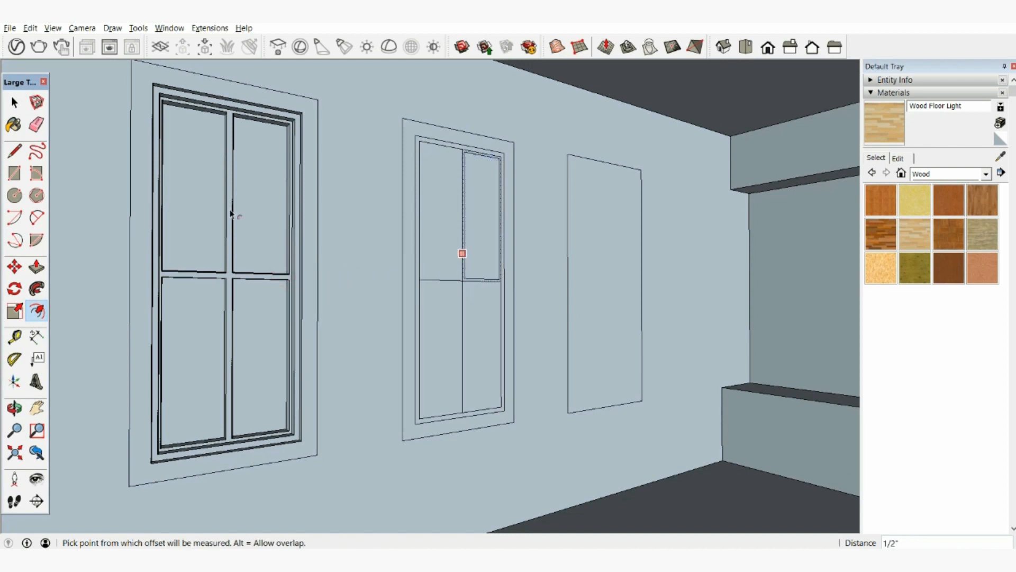
key("space")
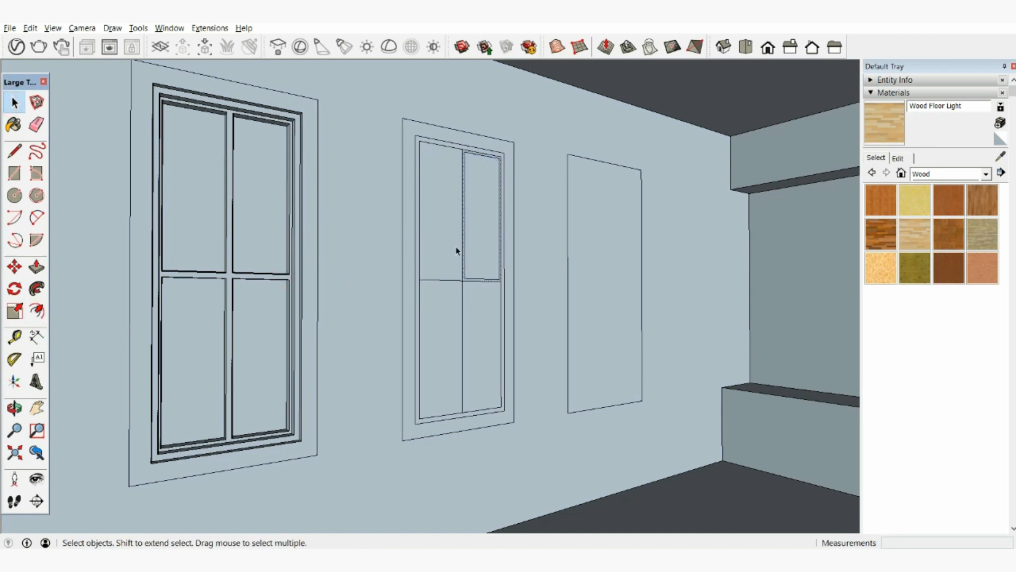
left_click(441, 244)
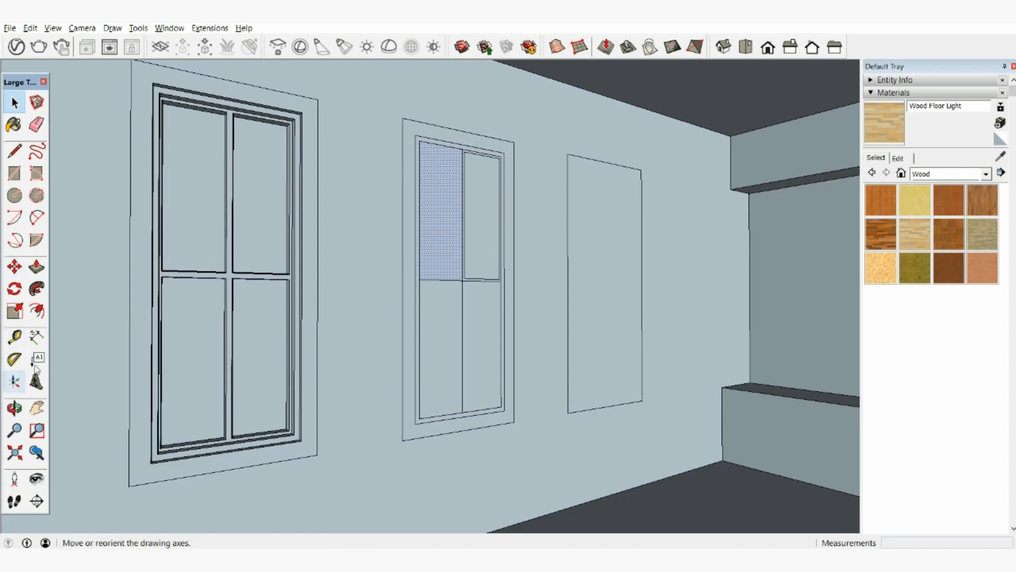
left_click(41, 318)
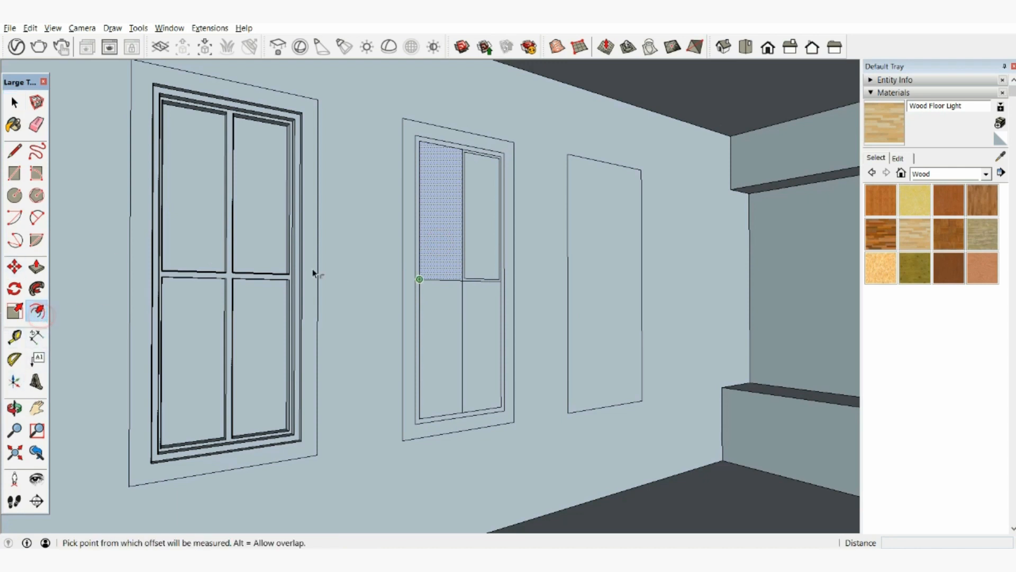
left_click(441, 239)
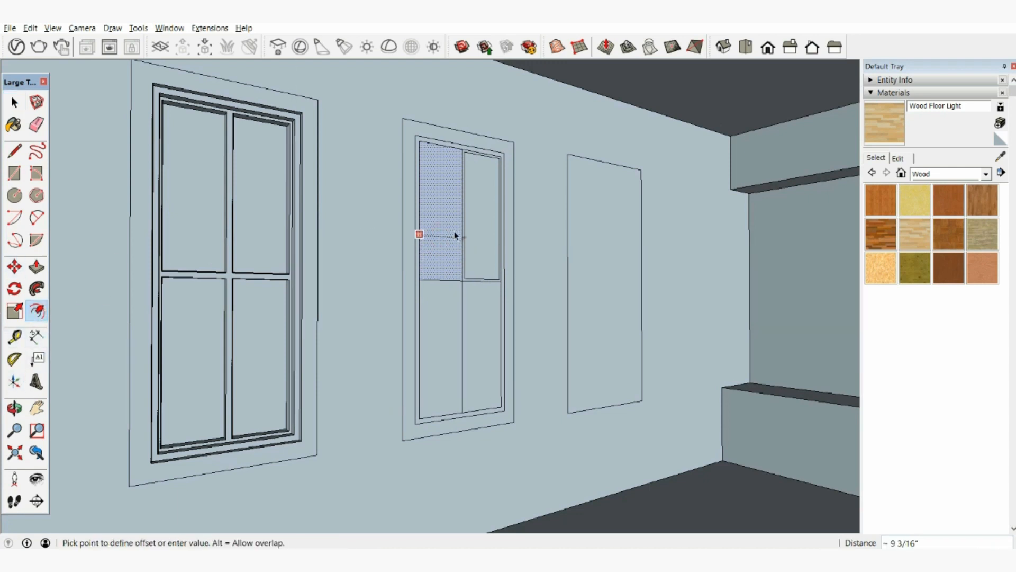
key("Escape")
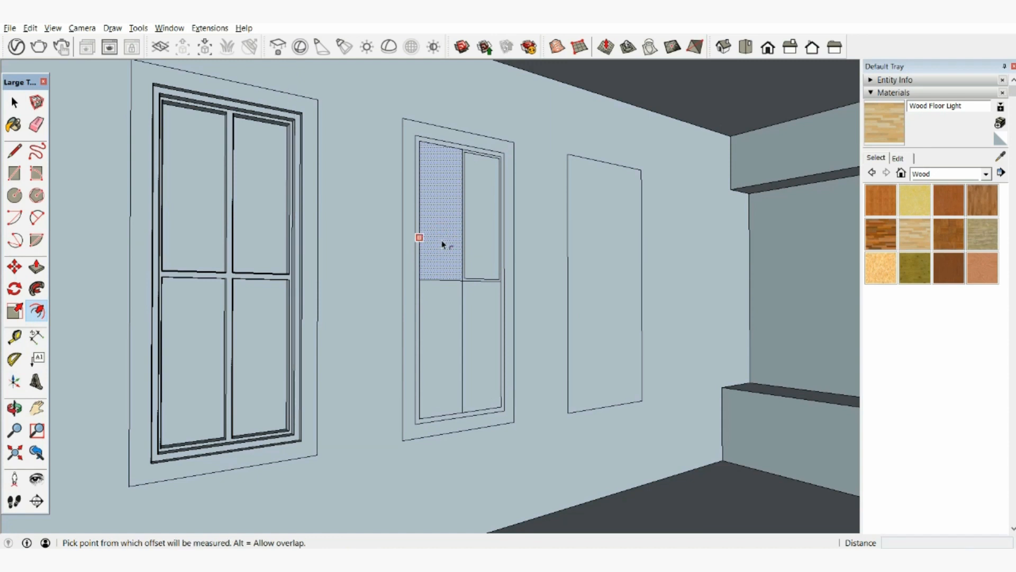
left_click(438, 245)
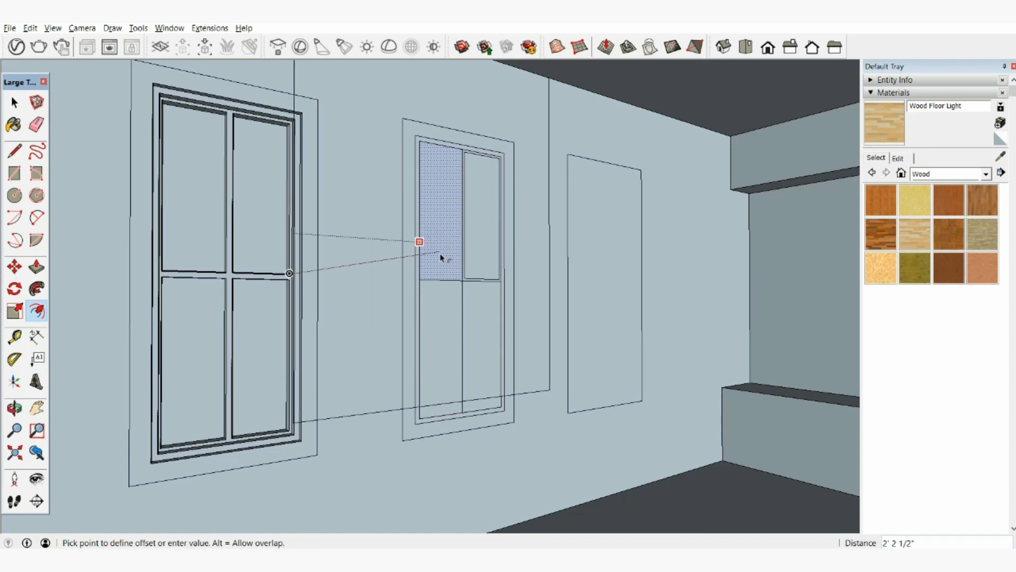
key("Escape")
- Repeat the 1/2" inward offset on the middle window's other upper pane and both lower panes
scroll(453, 278, "up", 3)
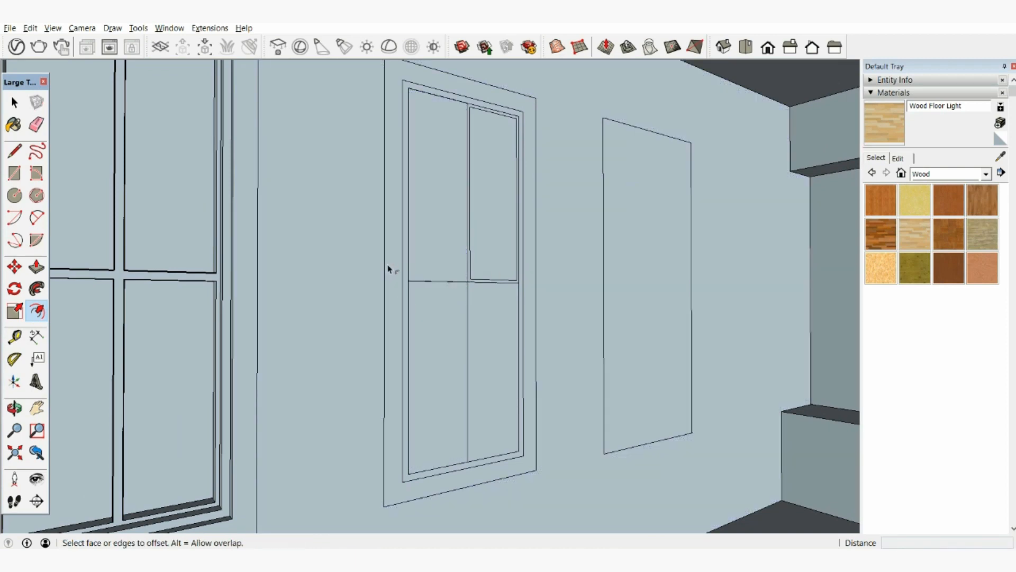
left_click(448, 281)
left_click(471, 277)
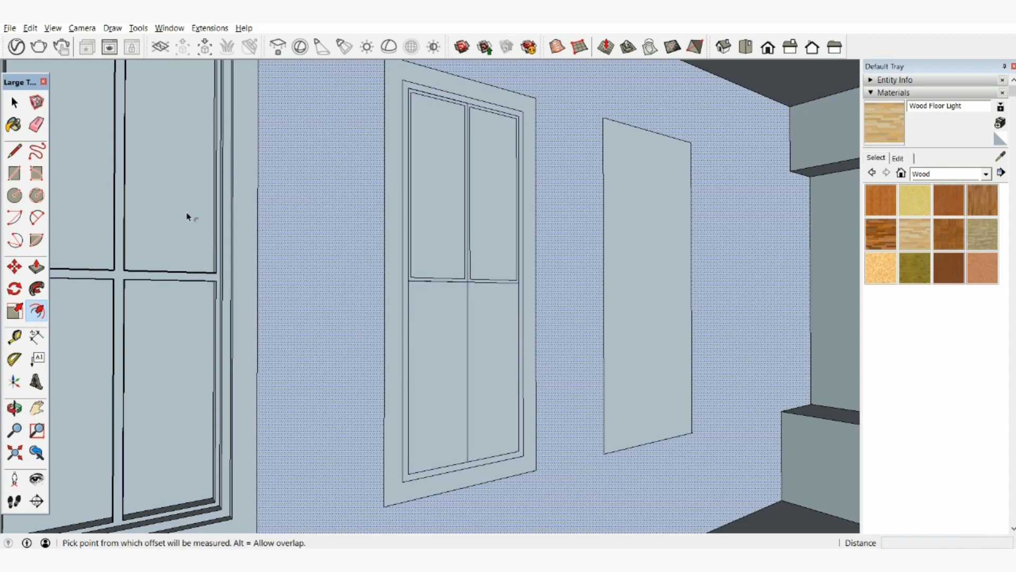
left_click(15, 102)
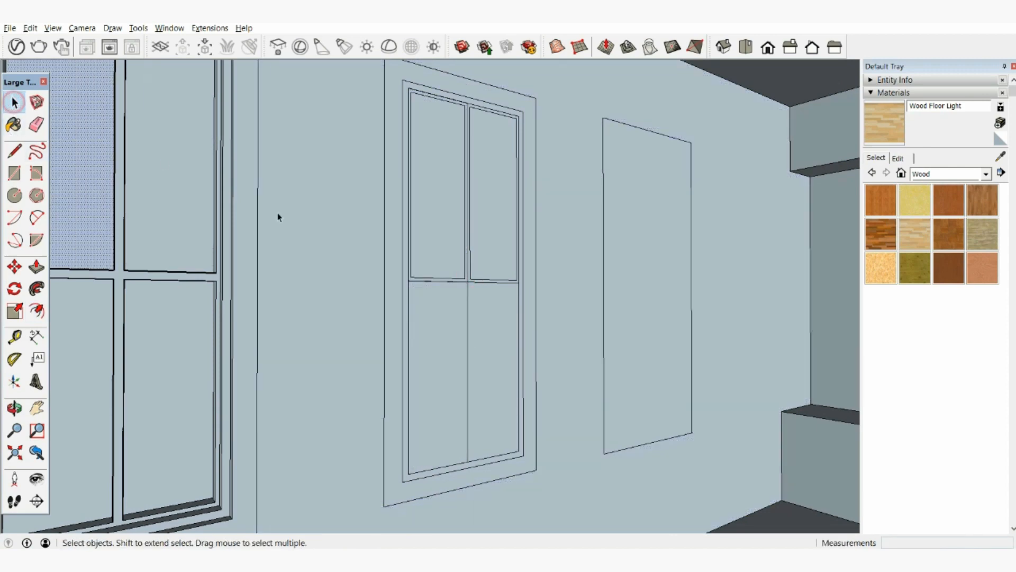
left_click(434, 336)
left_click(36, 311)
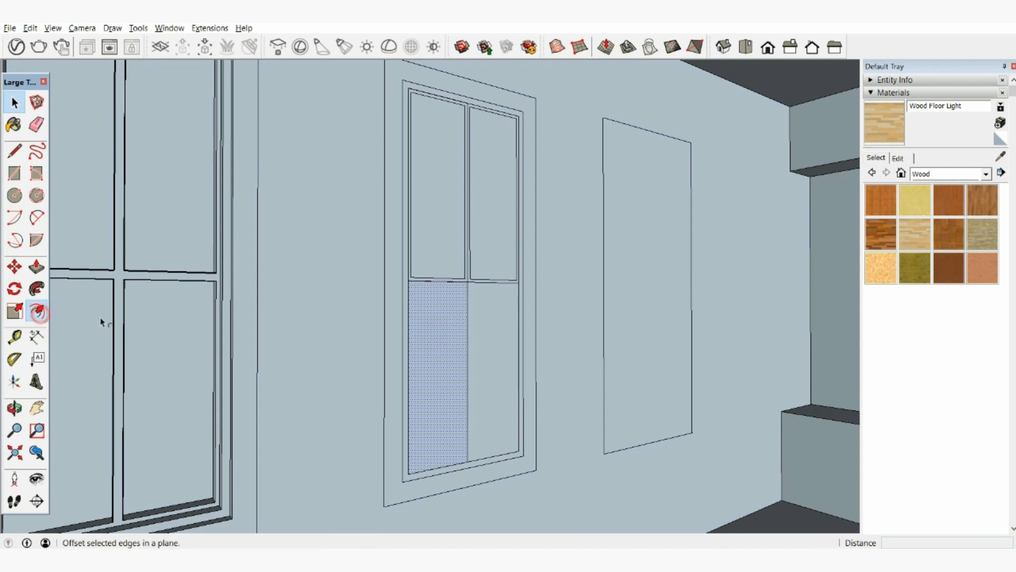
left_click(423, 351)
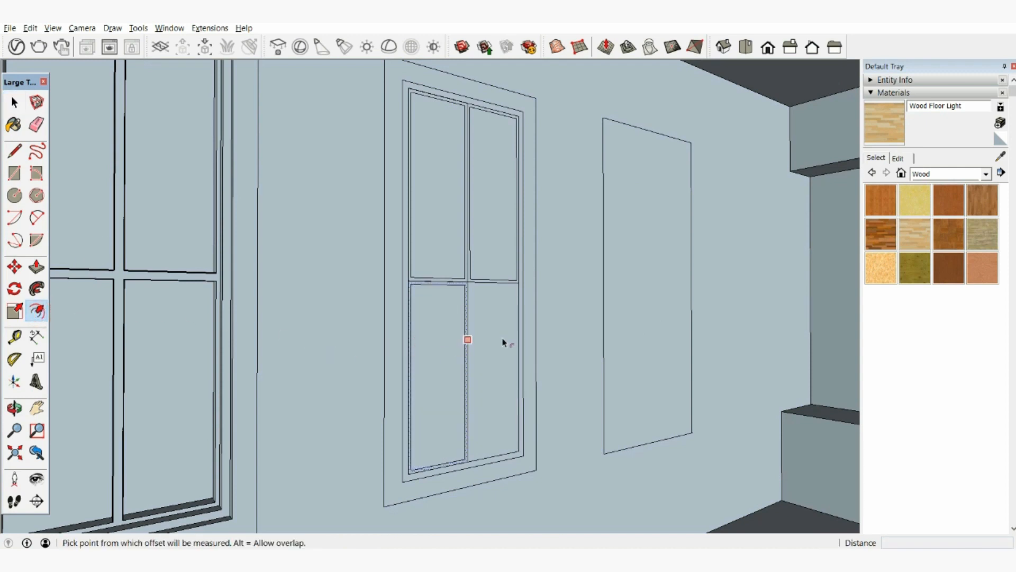
left_click(15, 102)
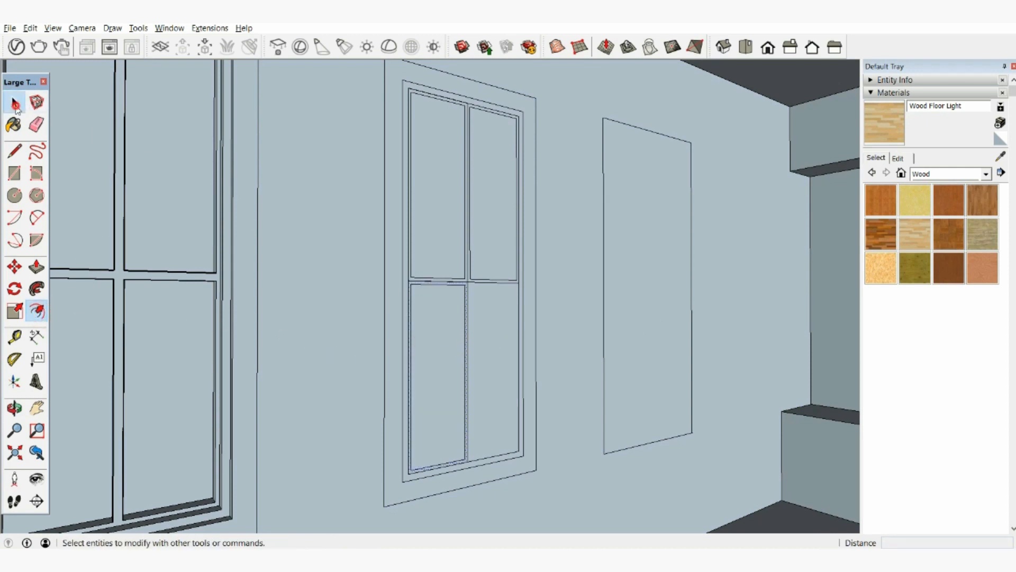
left_click(490, 310)
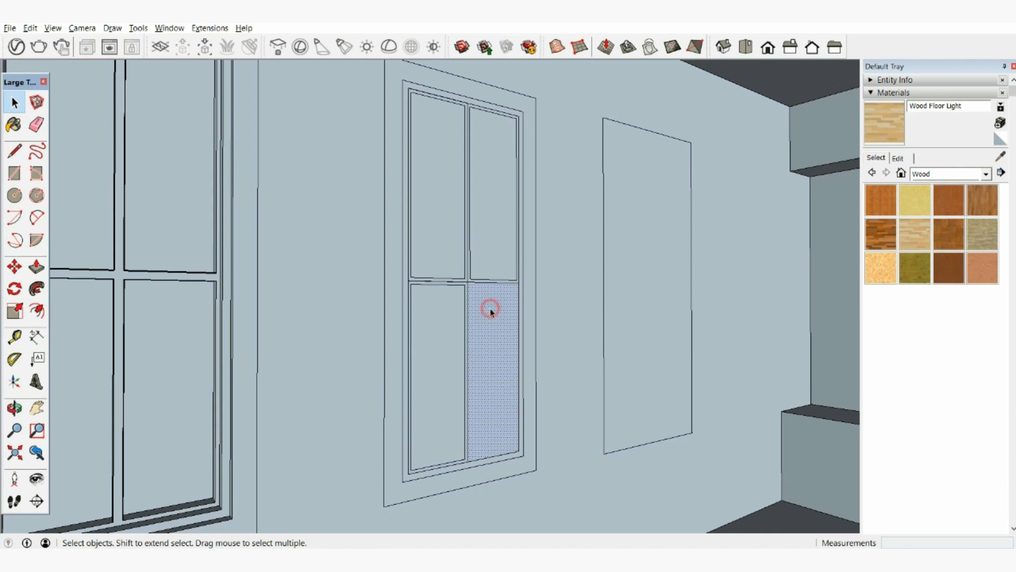
left_click(36, 311)
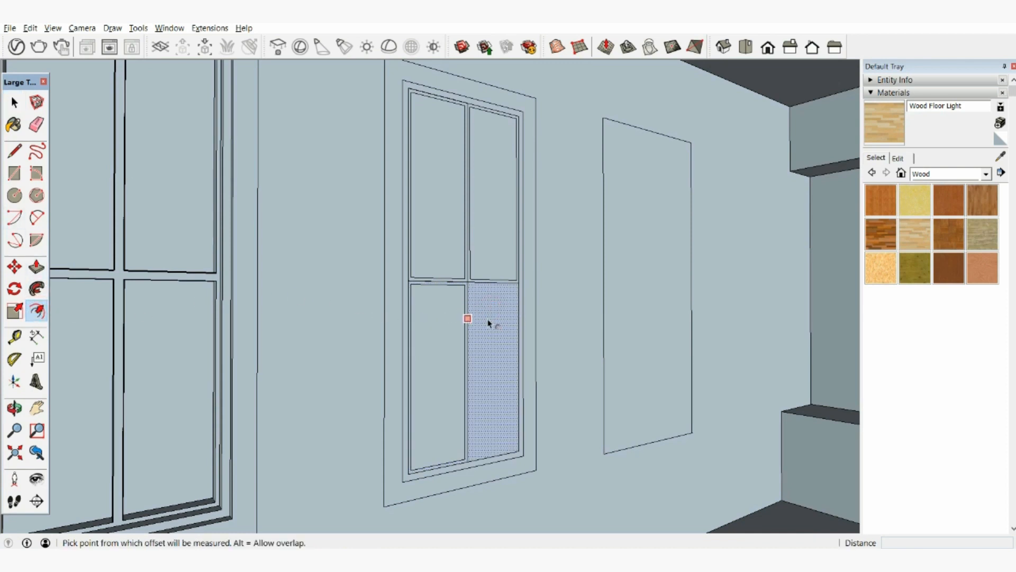
key("Escape")
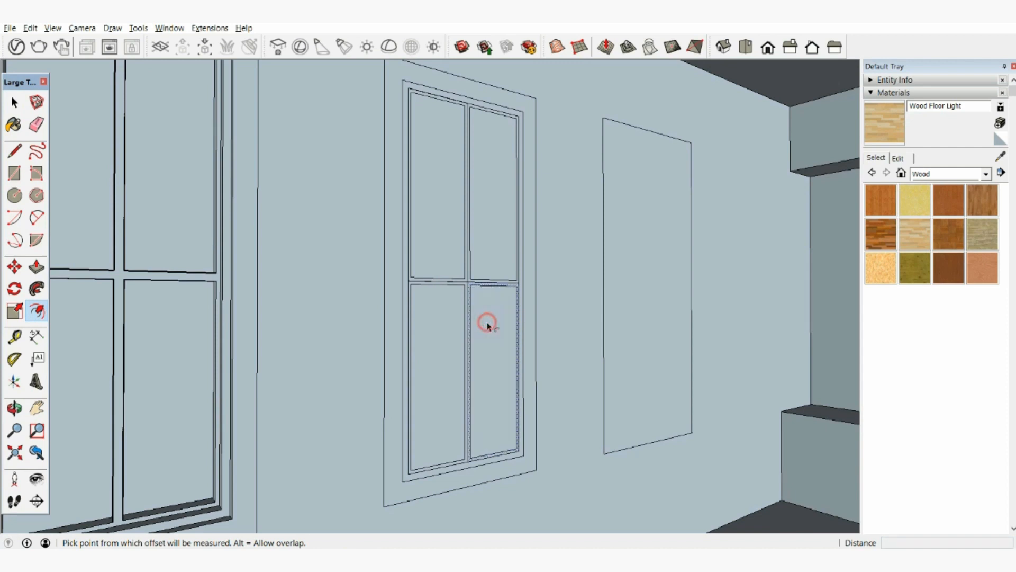
- Push the middle window's inner upper pane face into the wall to the same depth as the finished window's panes
middle_click_drag(582, 200, 561, 202)
scroll(464, 169, "down", 2)
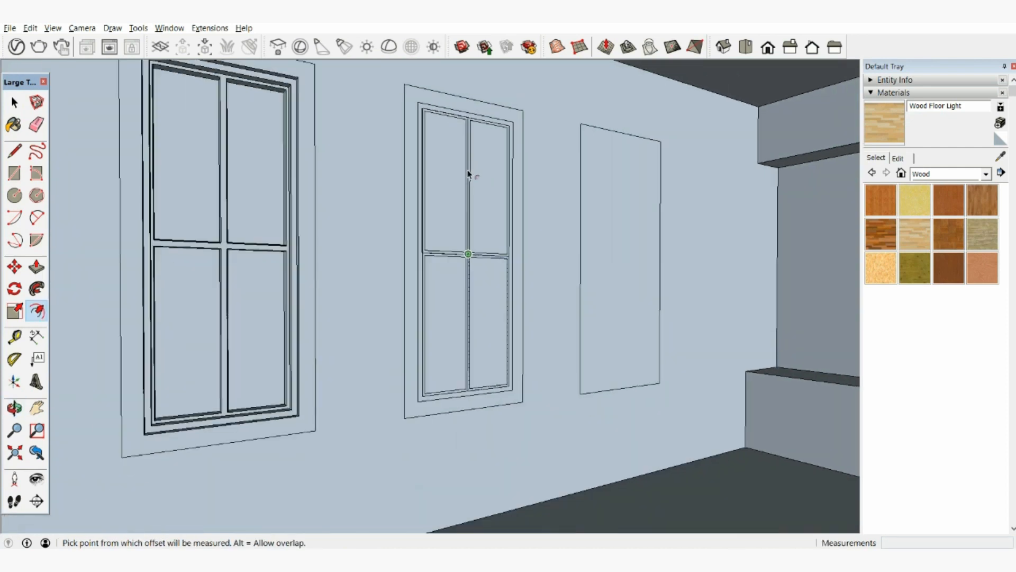
left_click(36, 266)
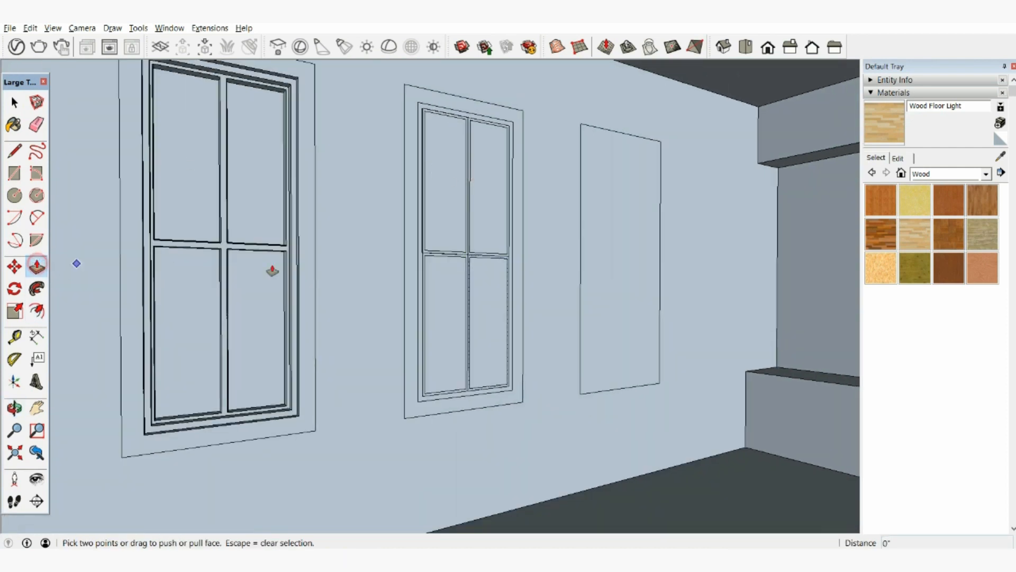
scroll(465, 239, "up", 2)
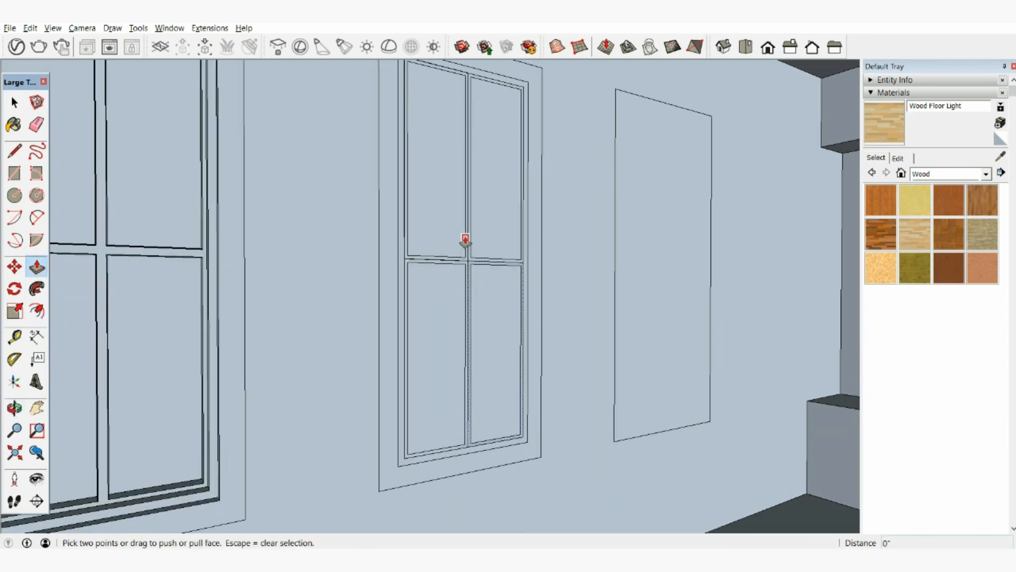
left_click(427, 232)
left_click(186, 199)
scroll(642, 120, "down", 5)
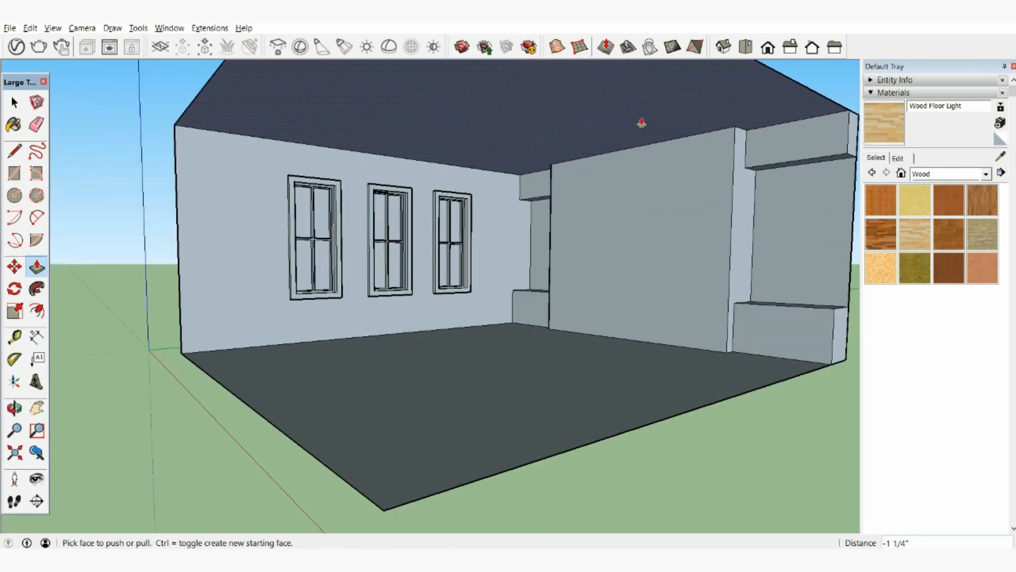
mouse_move(642, 120)
middle_mouse_down()
mouse_move(535, 189)
mouse_move(565, 193)
middle_mouse_up()
scroll(577, 199, "up", 5)
scroll(493, 195, "down", 2)
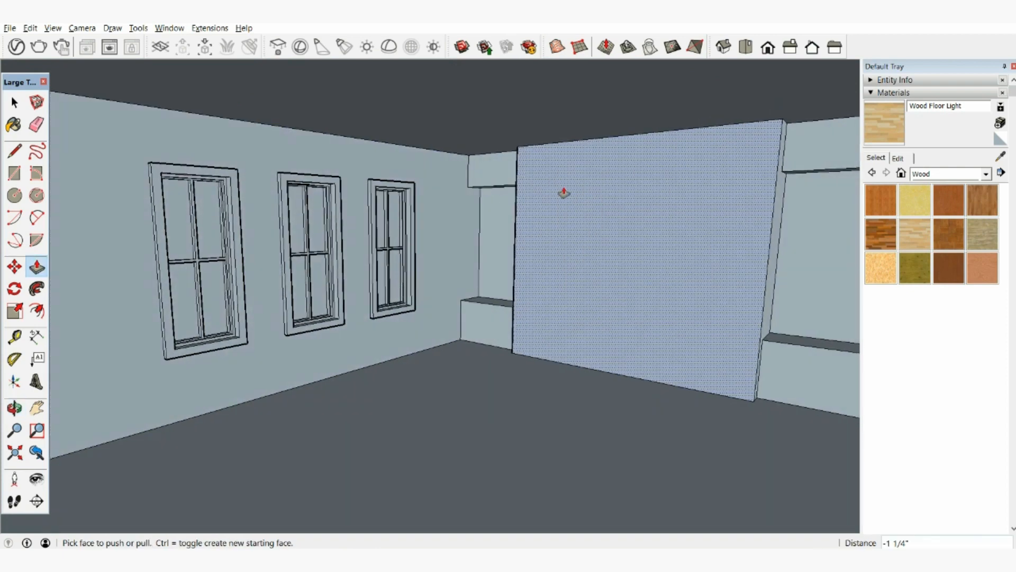
- Choose green Color F07 from the Colors material collection as the paint
left_click(13, 126)
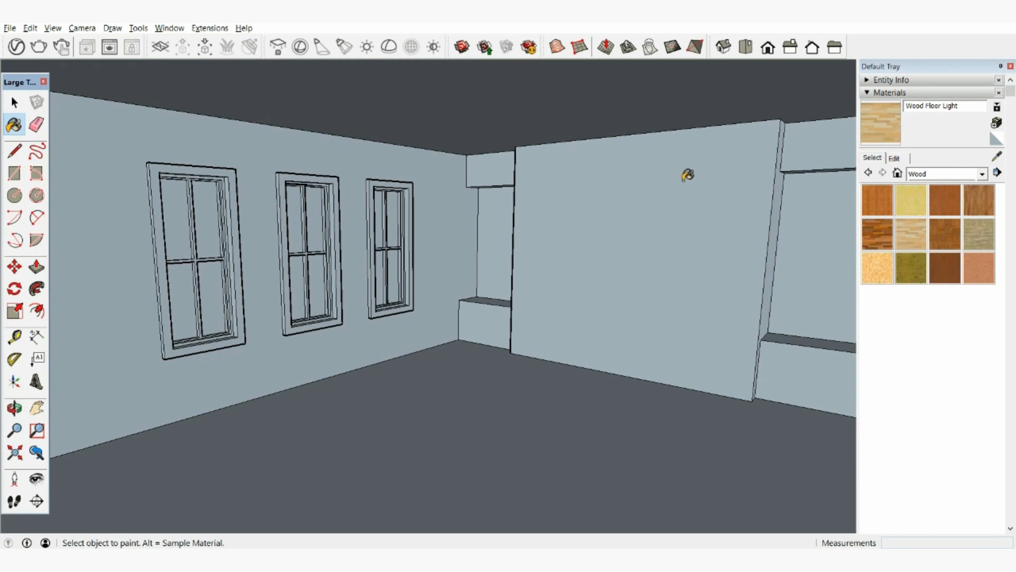
left_click(949, 174)
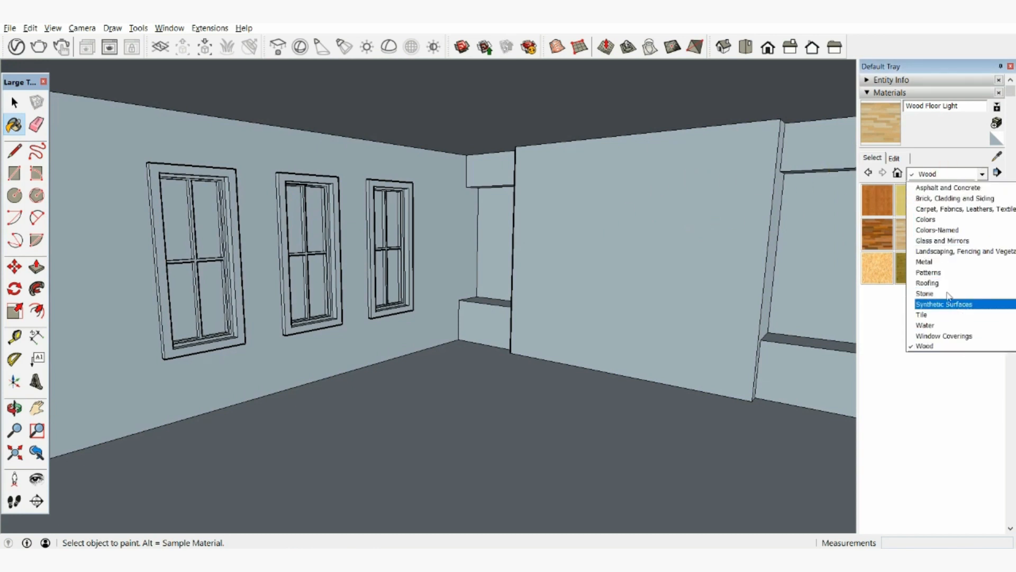
left_click(926, 221)
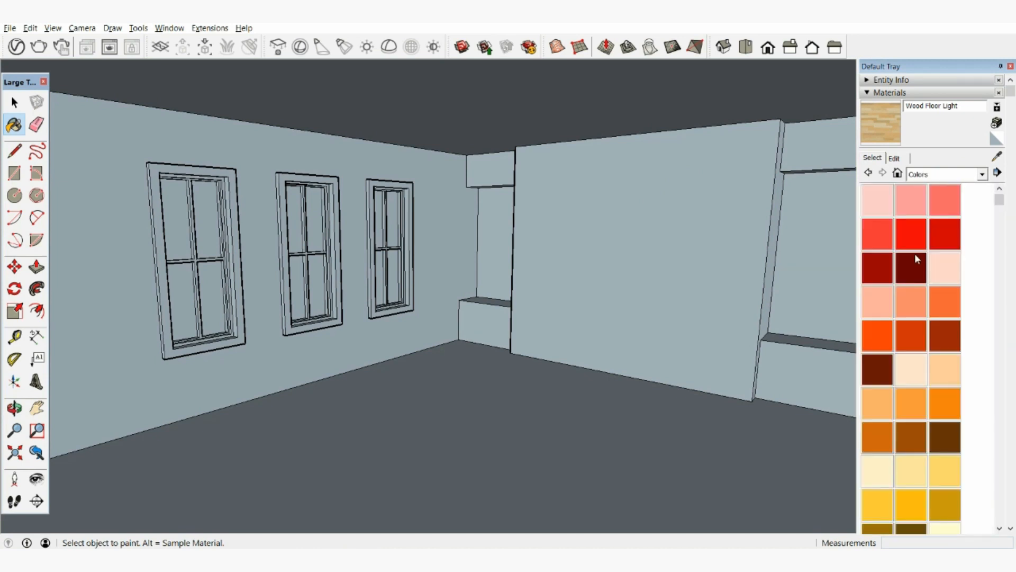
scroll(895, 333, "down", 3)
scroll(929, 431, "down", 3)
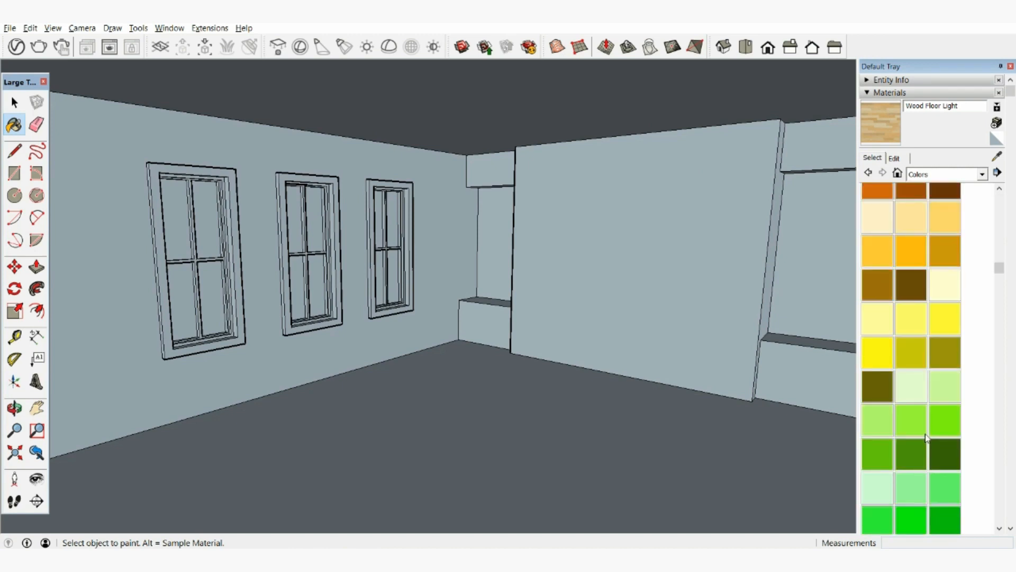
left_click(912, 458)
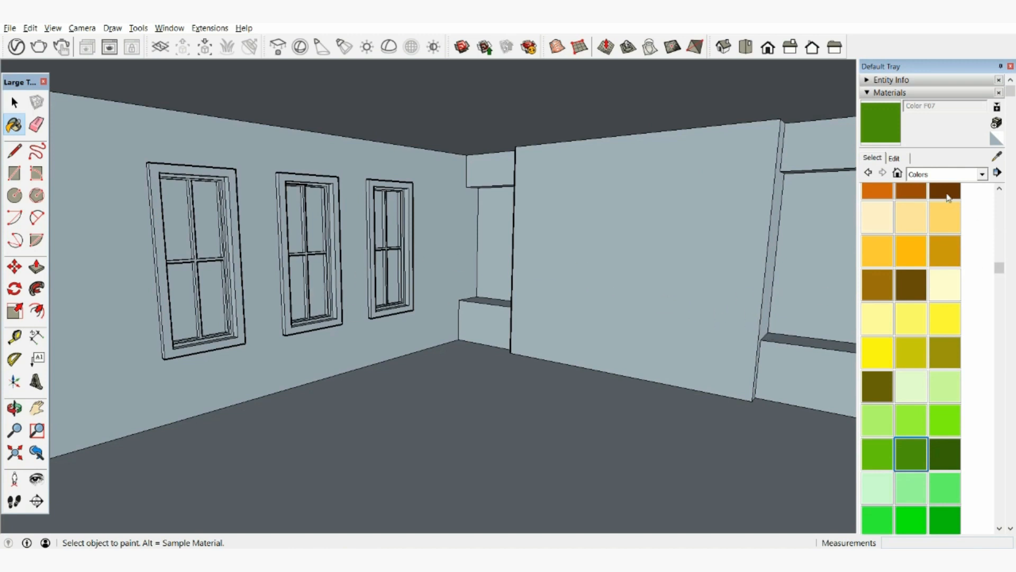
- Paint the fronts and tops of both low cabinets along the back wall with green Color F07
scroll(892, 318, "down", 5)
scroll(892, 319, "up", 7)
scroll(894, 320, "down", 6)
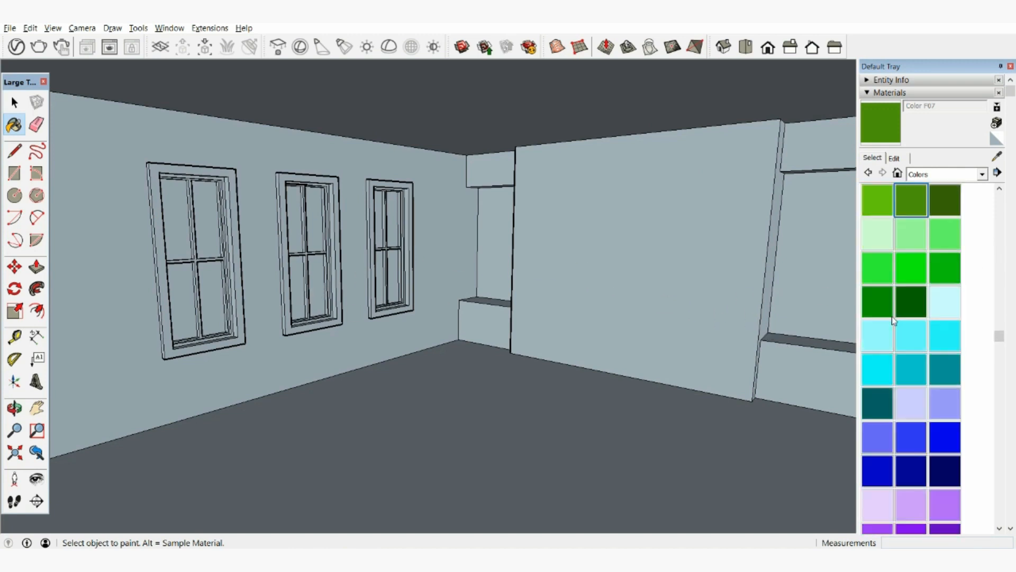
scroll(894, 321, "up", 4)
scroll(894, 319, "up", 3)
scroll(894, 320, "down", 5)
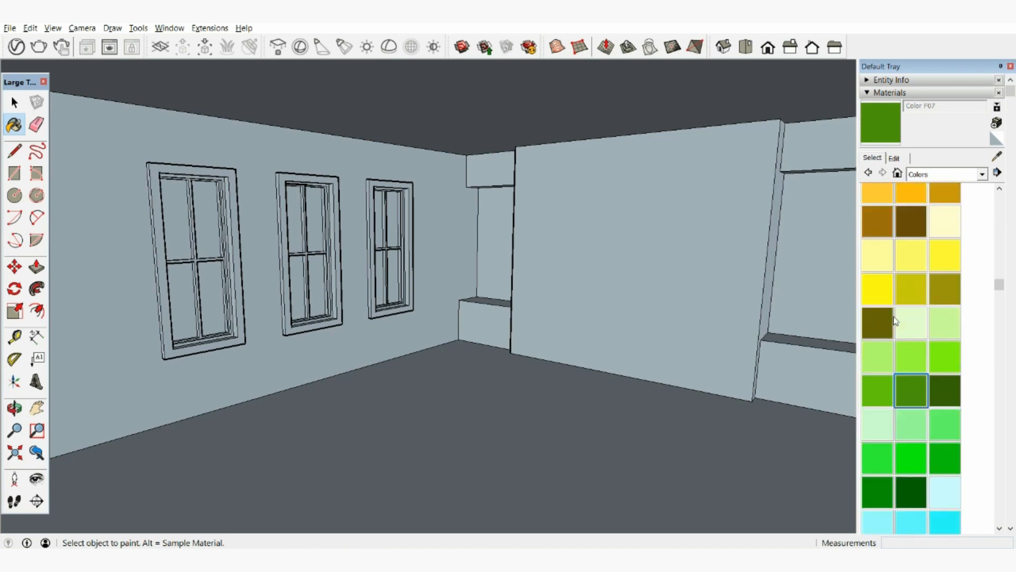
scroll(895, 319, "up", 4)
scroll(894, 317, "down", 2)
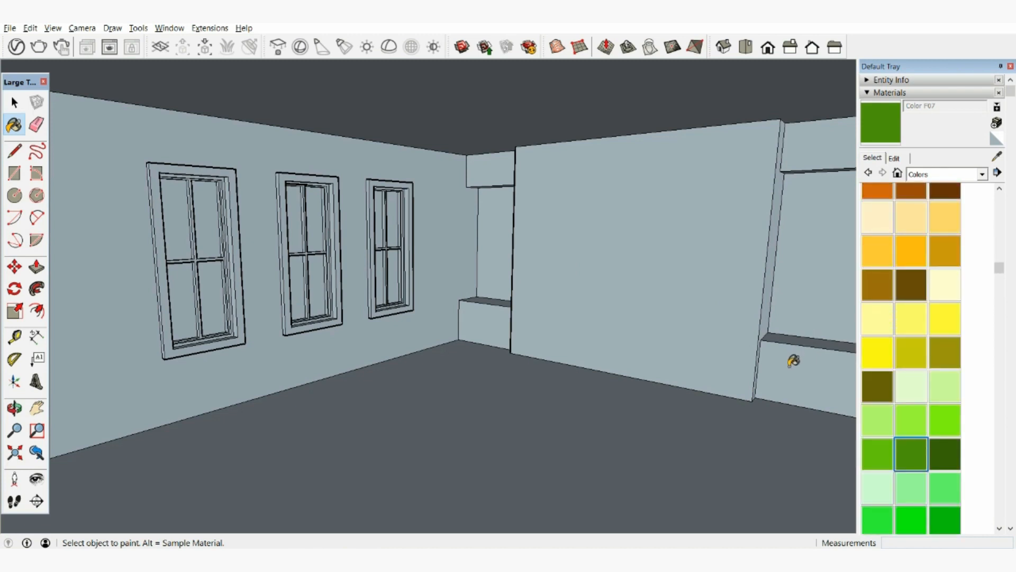
left_click(794, 376)
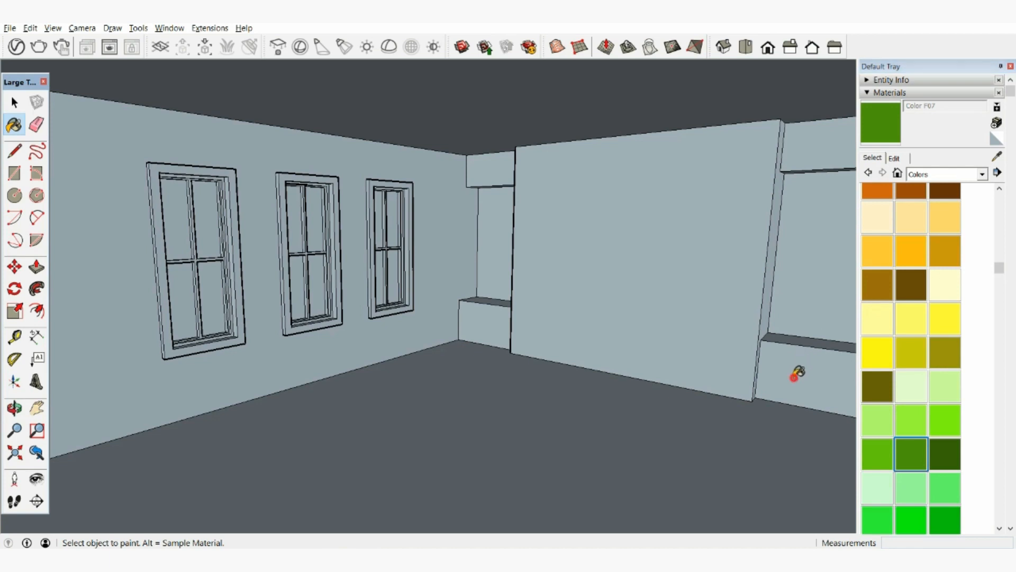
left_click(468, 325)
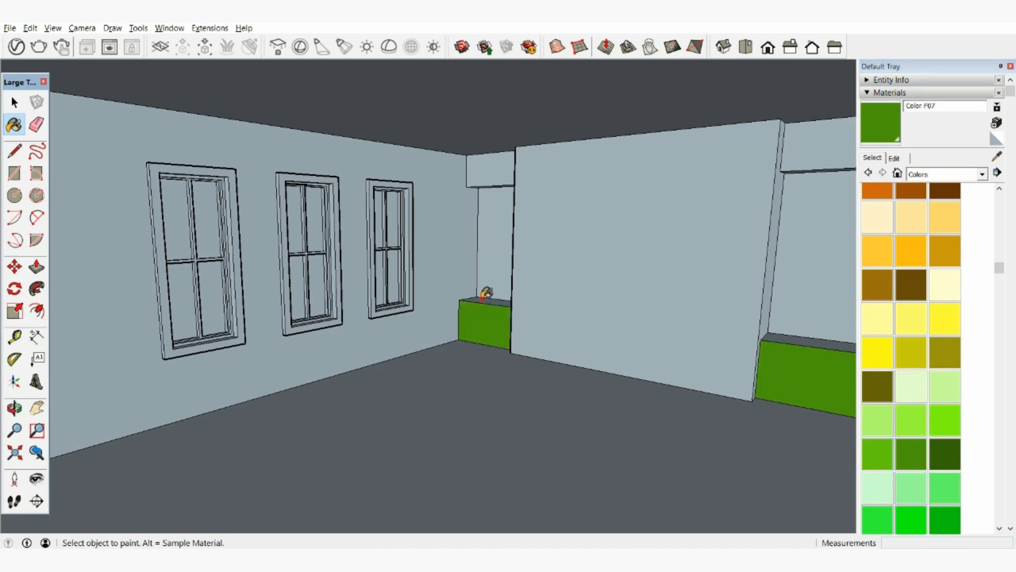
left_click(483, 298)
left_click(798, 341)
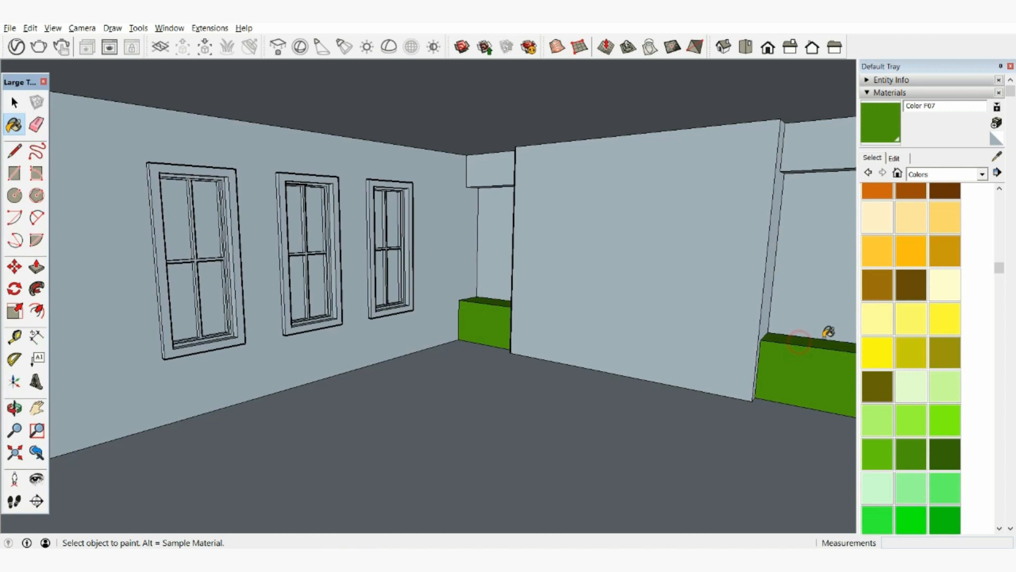
- Paint the back wall's projecting panel, recesses and upper boxes yellow Color E03, and the window wall green Color F07
left_click(912, 327)
left_click(810, 281)
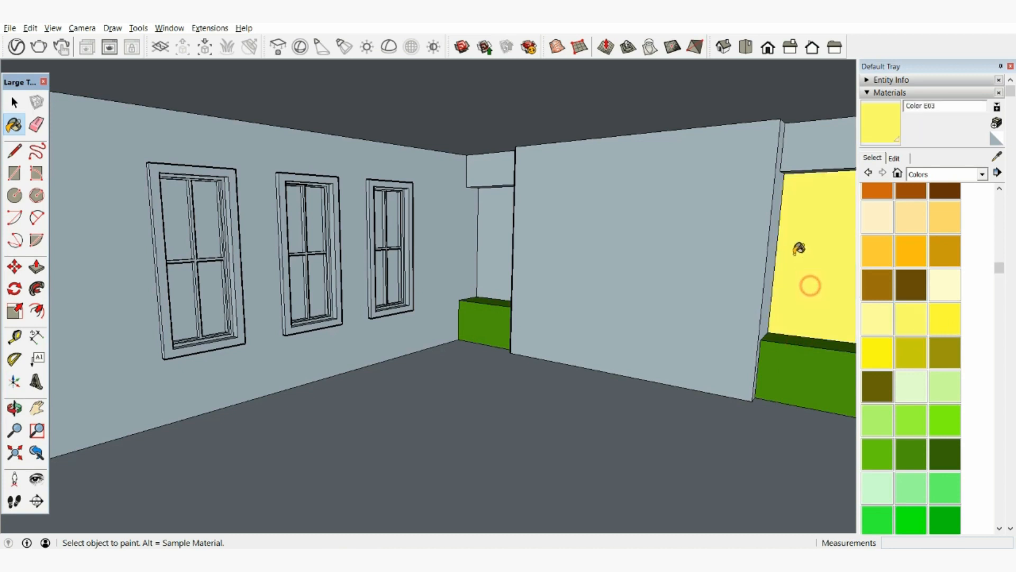
left_click(814, 165)
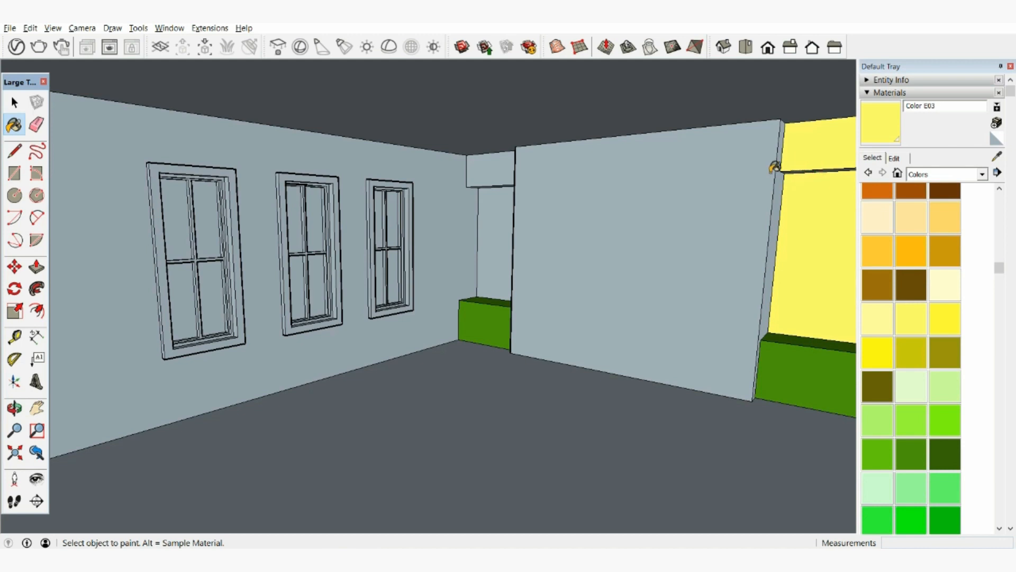
left_click(780, 183)
left_click(725, 182)
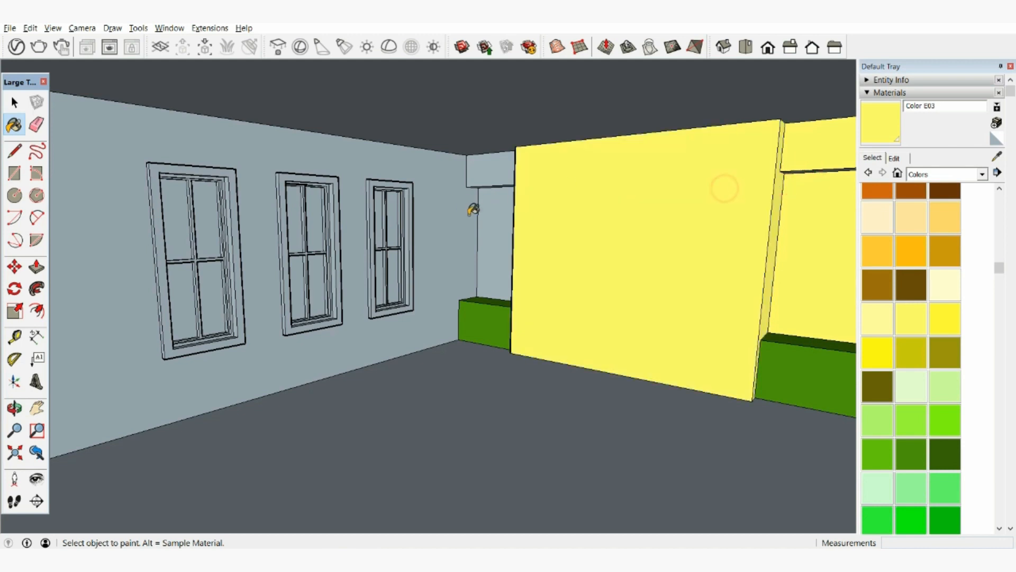
left_click(487, 215)
left_click(483, 176)
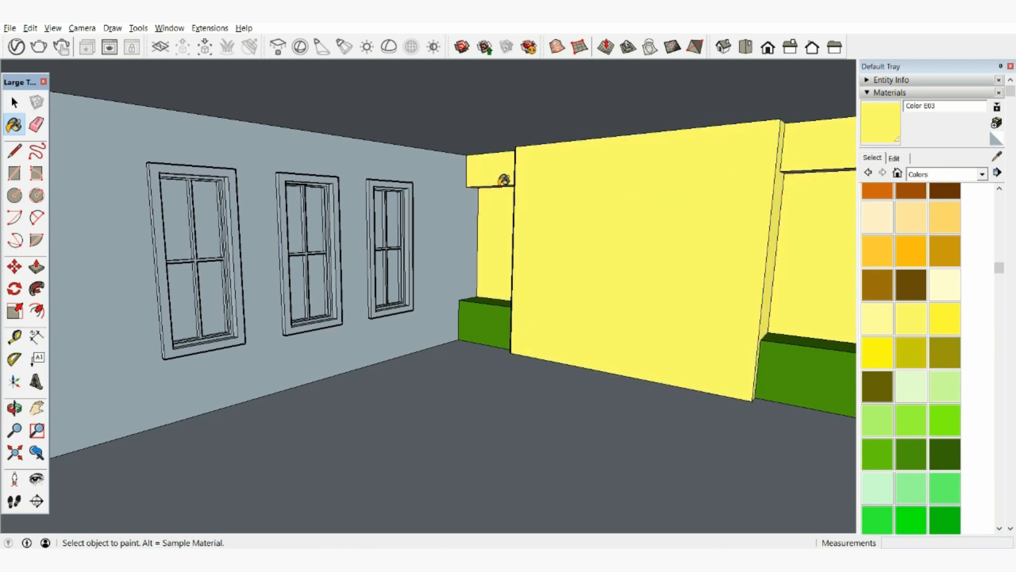
left_click(912, 450)
left_click(436, 296)
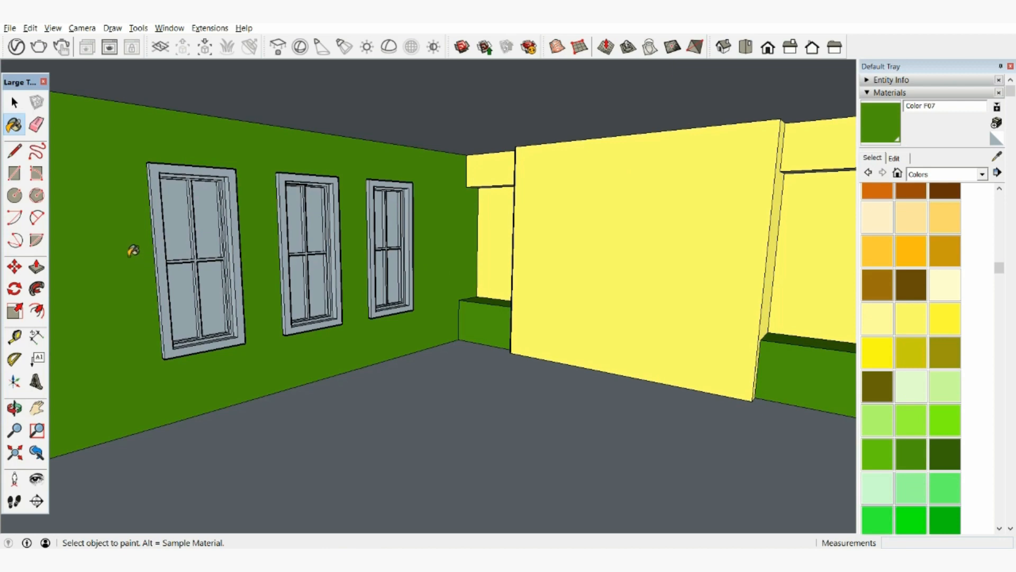
- Paint all four panes of the window farthest from the back wall with light blue Color H03
scroll(132, 250, "up", 4)
middle_click_drag(195, 256, 167, 251)
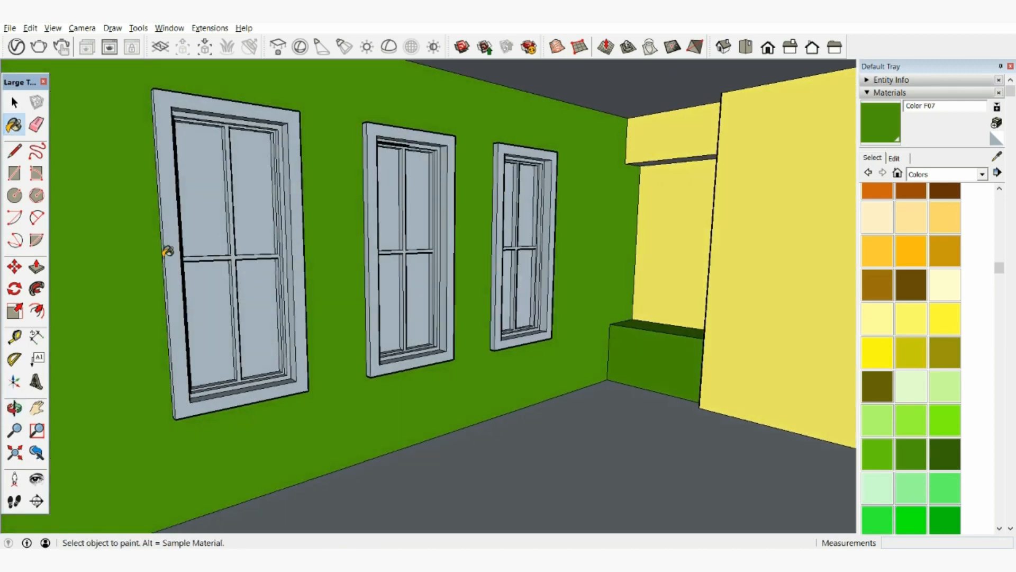
scroll(163, 252, "up", 3)
scroll(266, 265, "up", 1)
scroll(295, 268, "down", 1)
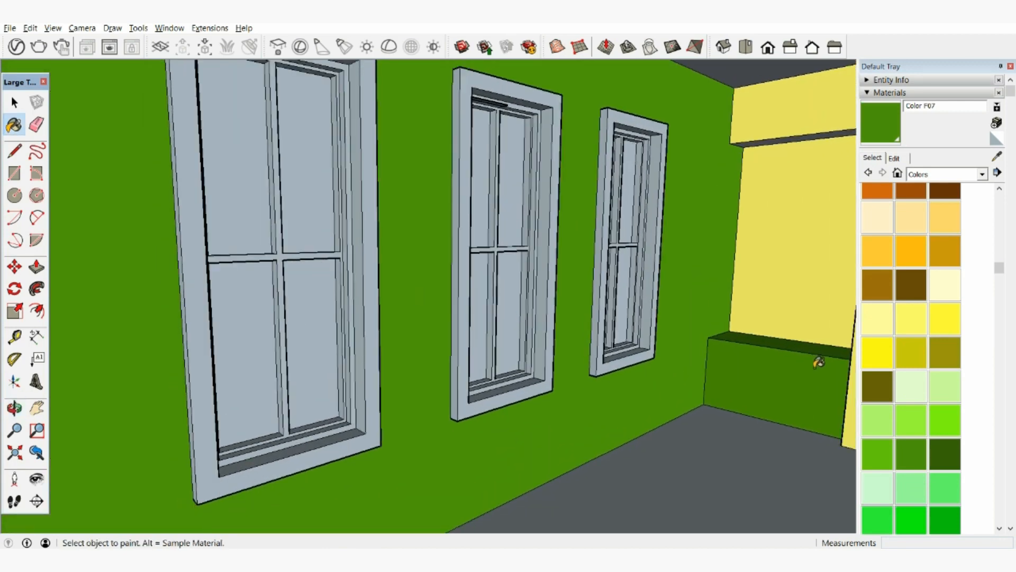
scroll(914, 370, "down", 6)
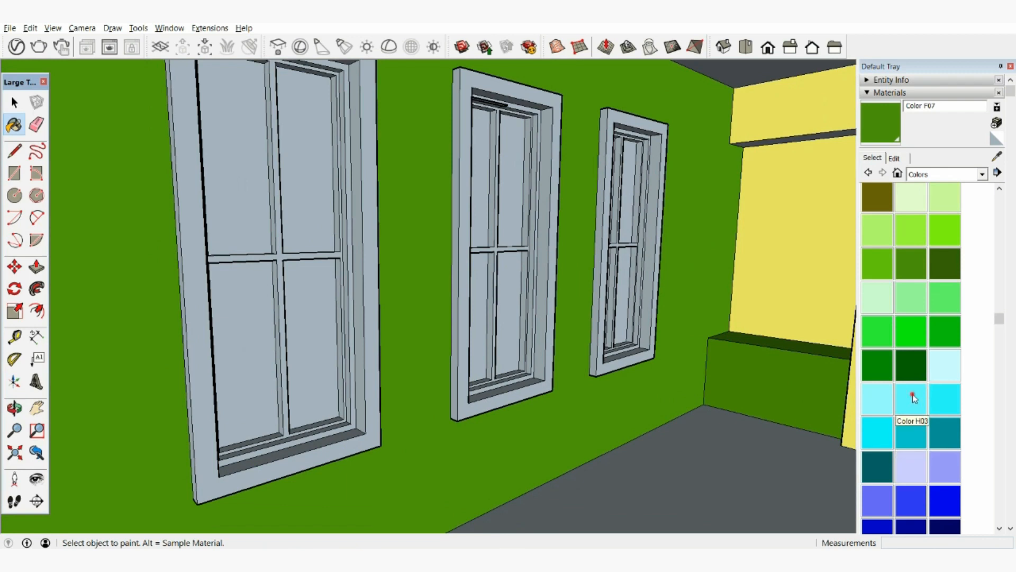
left_click(913, 398)
left_click(259, 203)
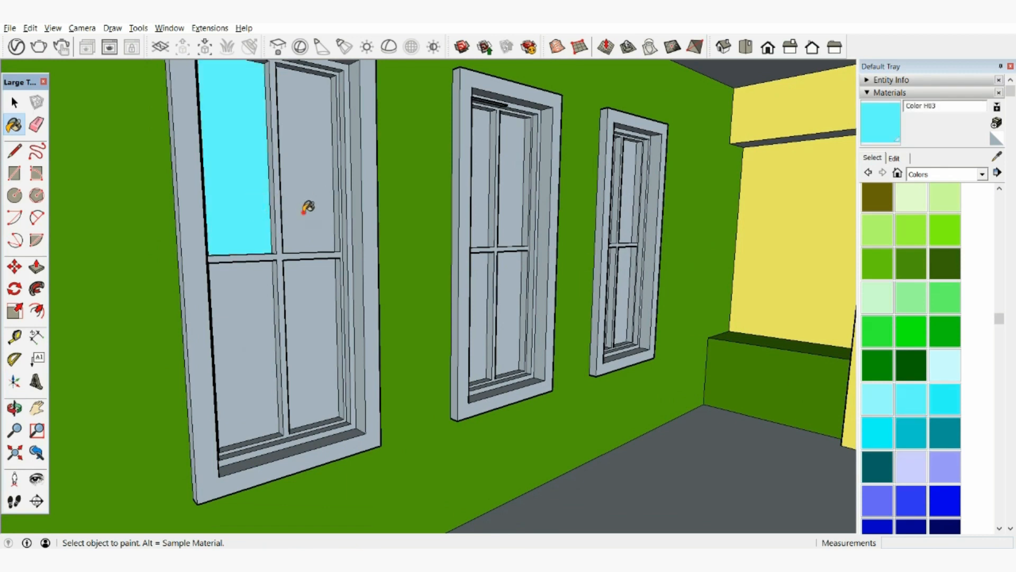
left_click(308, 206)
left_click(305, 273)
left_click(253, 281)
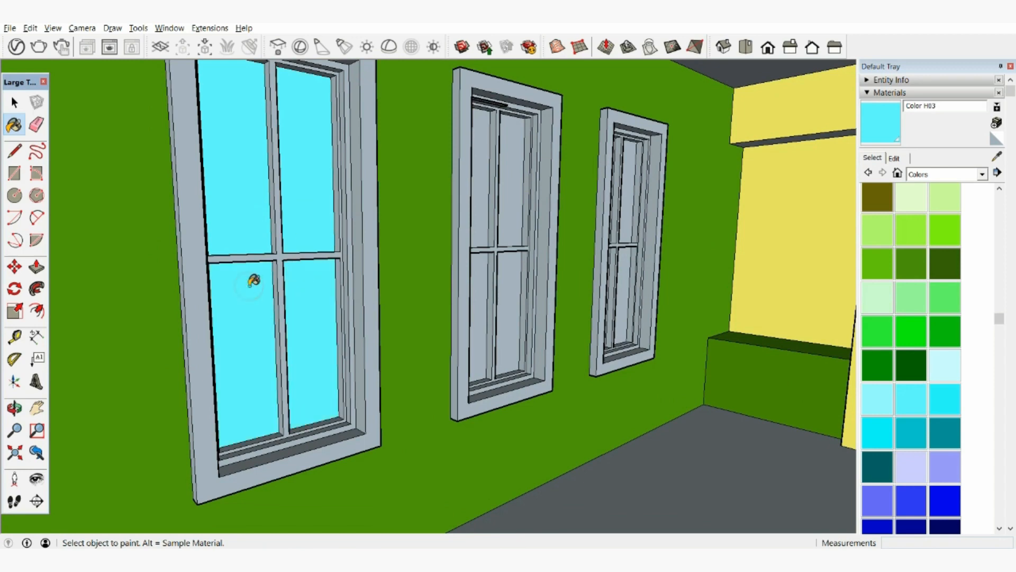
- Fill the connected unpainted frame and glazing bar faces of the window with blue panes with brown Color C87
scroll(265, 275, "down", 2)
scroll(262, 270, "up", 4)
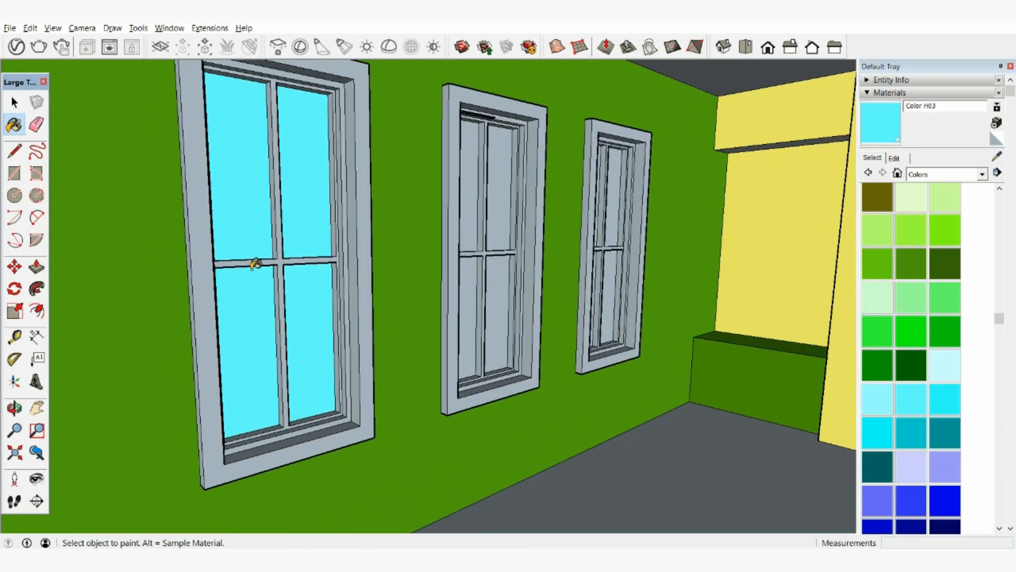
scroll(256, 264, "down", 2)
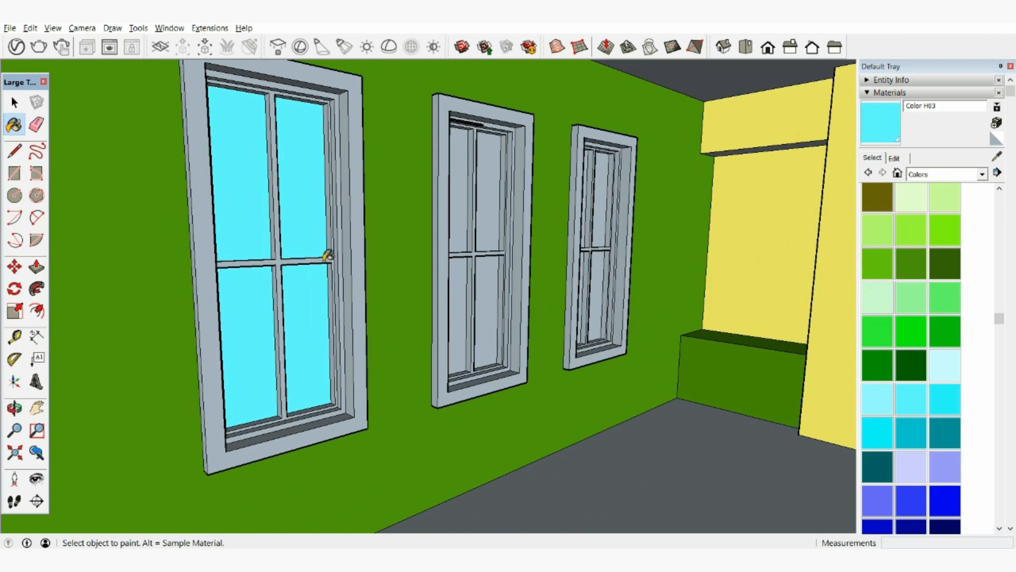
scroll(910, 250, "up", 5)
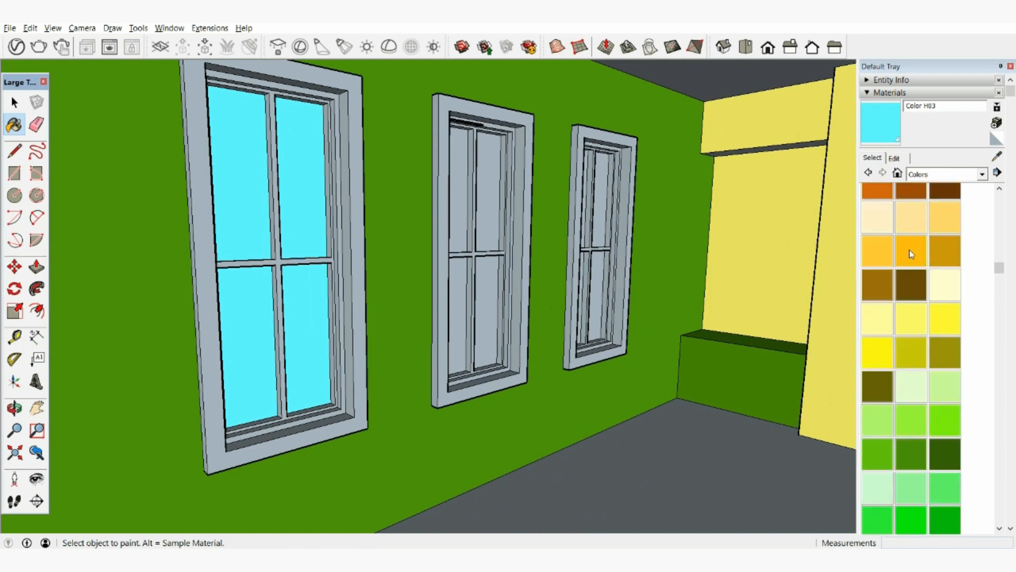
scroll(916, 264, "up", 1)
left_click(910, 249)
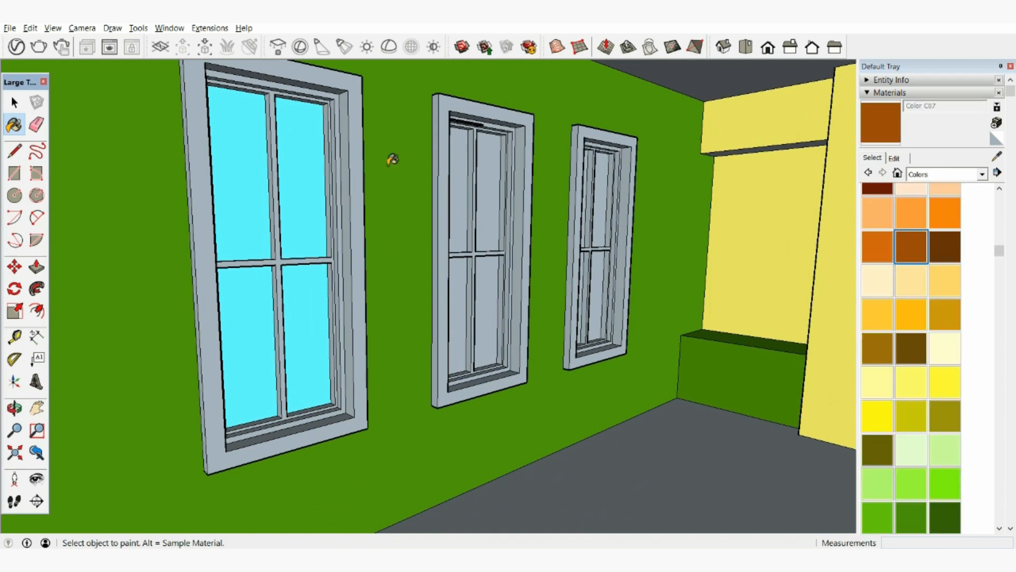
scroll(347, 245, "up", 2, "ctrl")
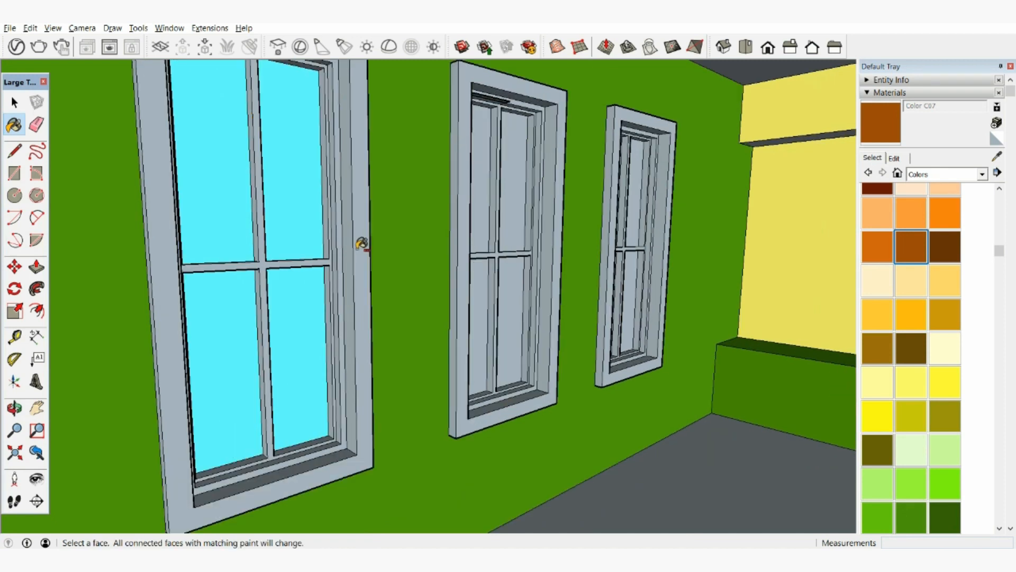
middle_click_drag(361, 244, 356, 244)
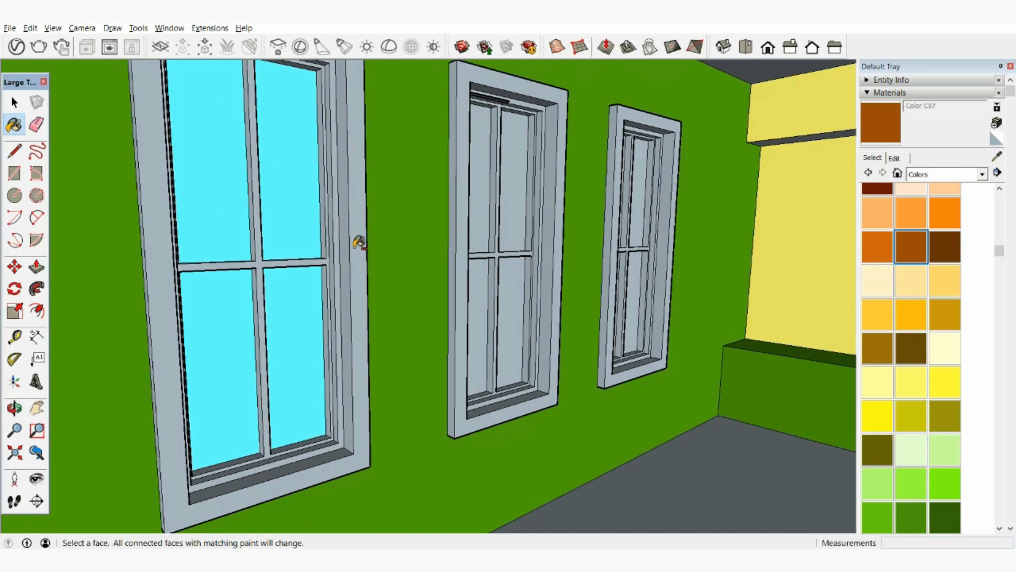
left_click(359, 243, "ctrl")
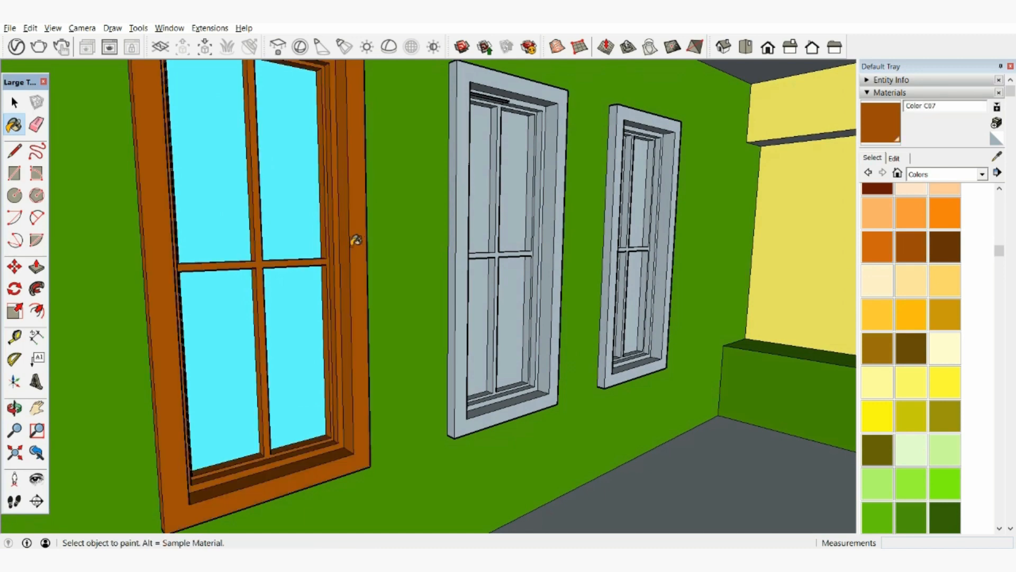
- Sample light blue Color H03 from the painted window and paint all four panes of the middle window with it
scroll(355, 241, "down", 5)
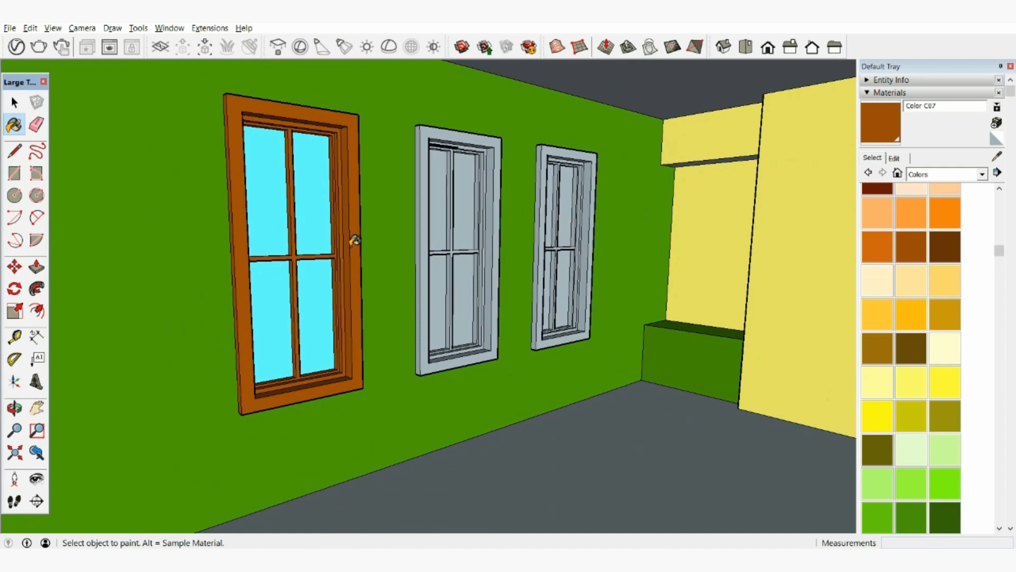
scroll(355, 241, "up", 4)
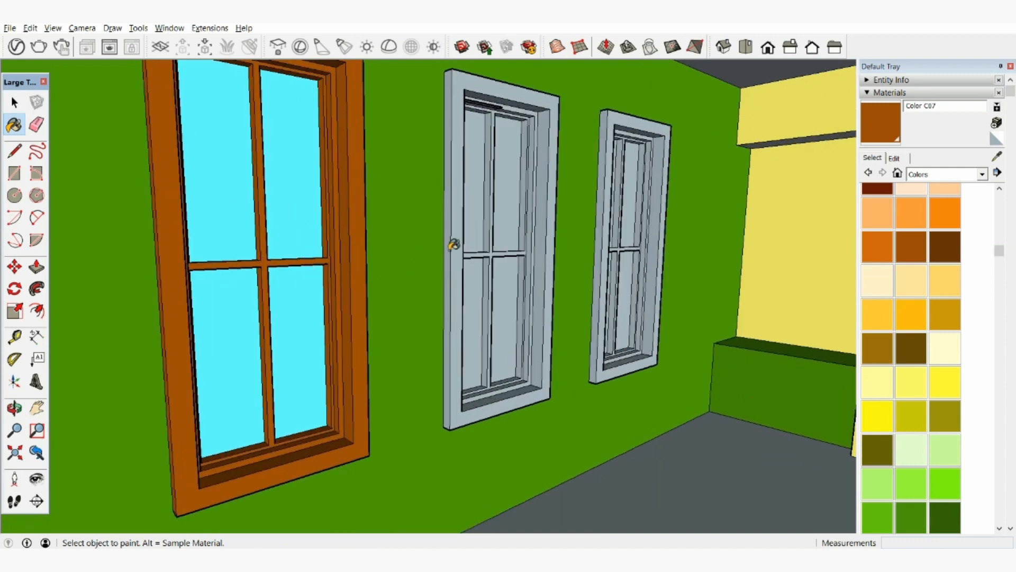
middle_click_drag(472, 234, 439, 217)
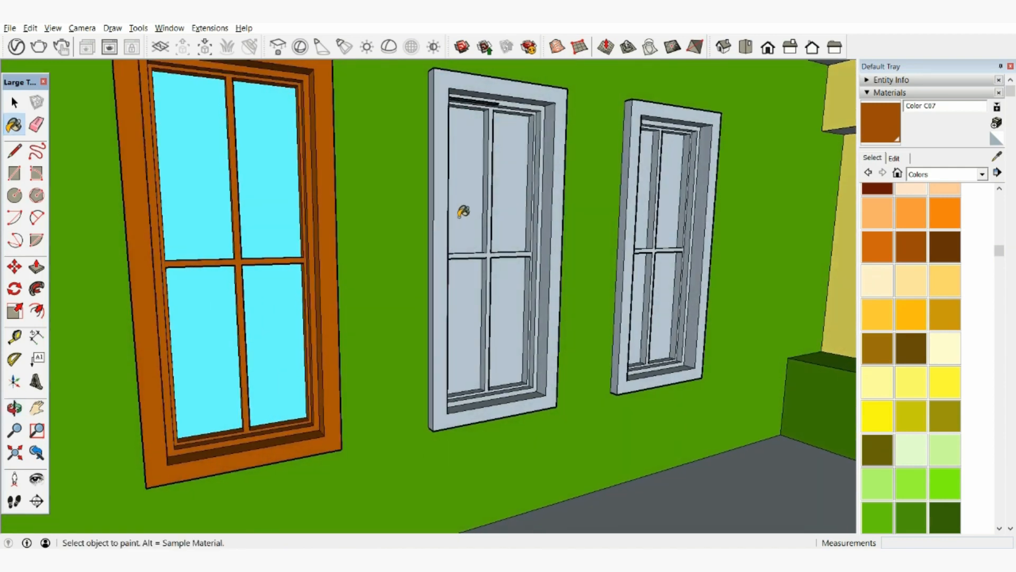
mouse_move(719, 220)
middle_mouse_down()
mouse_move(688, 249)
mouse_move(717, 220)
middle_mouse_up()
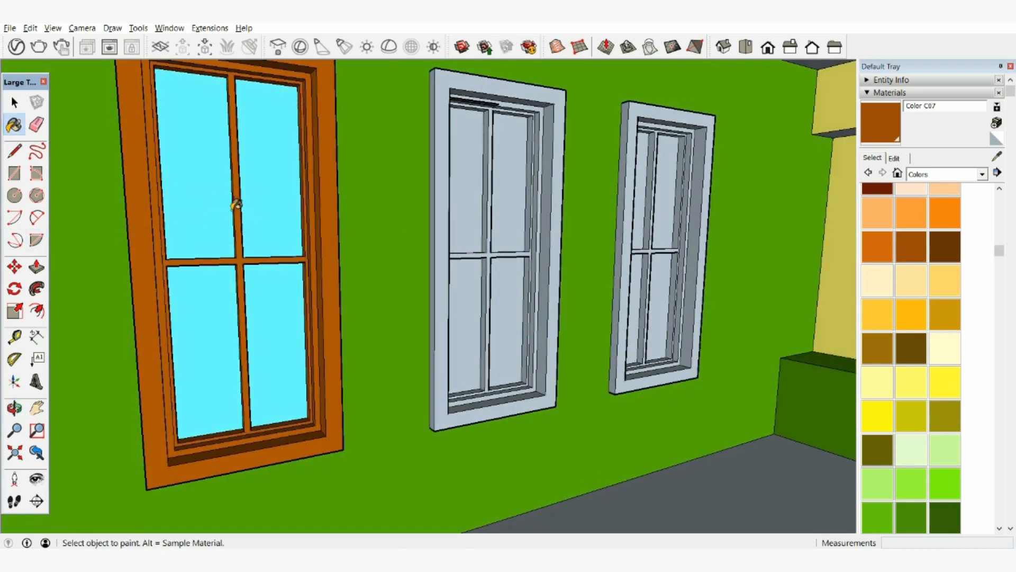
key("alt")
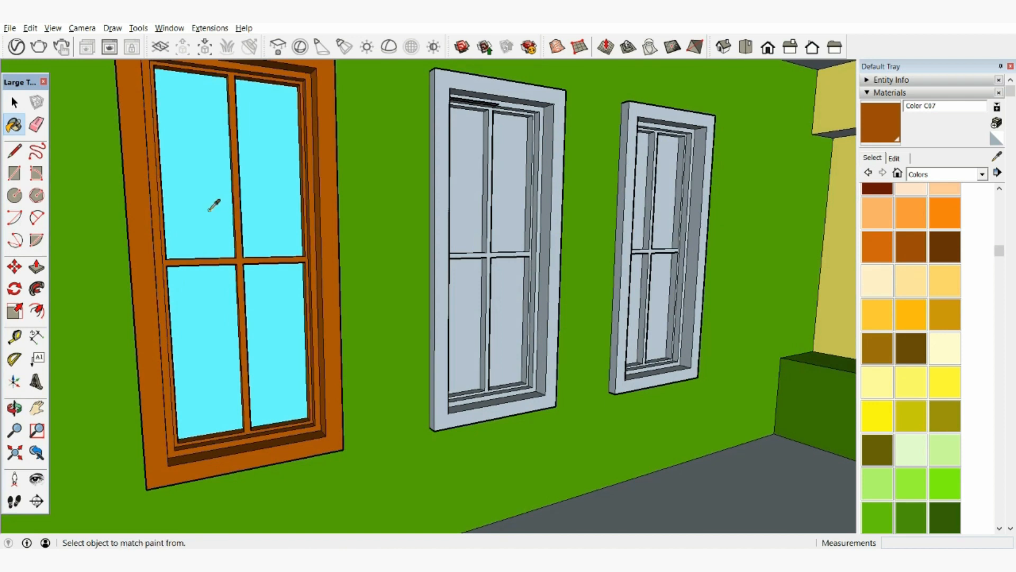
key("alt")
left_click(210, 209, "alt")
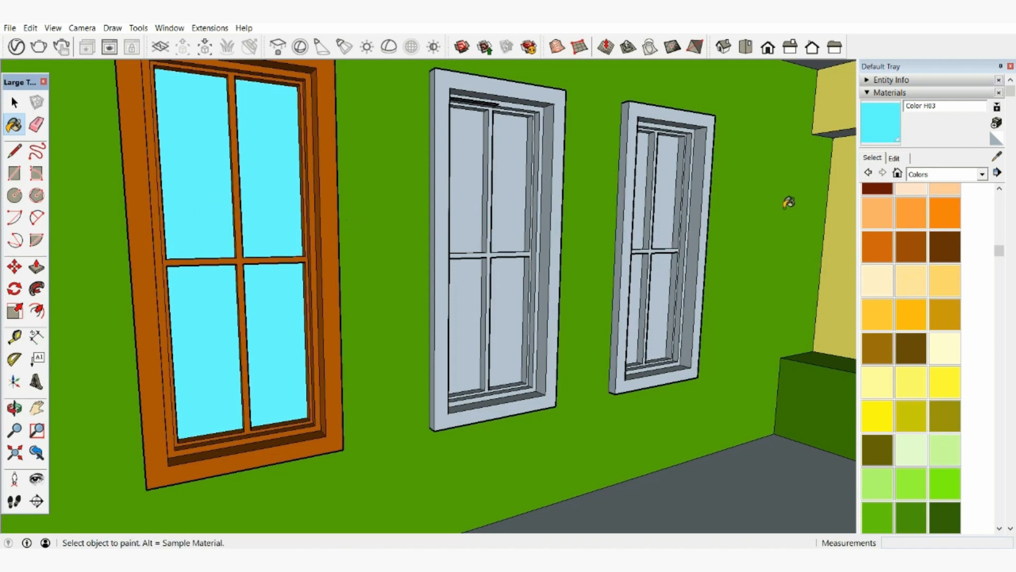
left_click(464, 211)
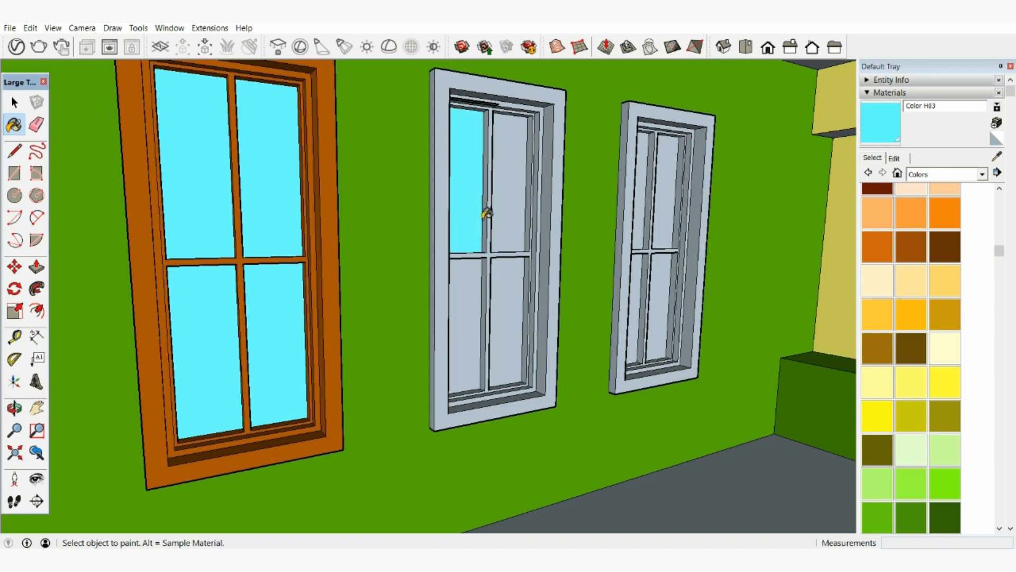
left_click(516, 219)
left_click(508, 278)
left_click(442, 291)
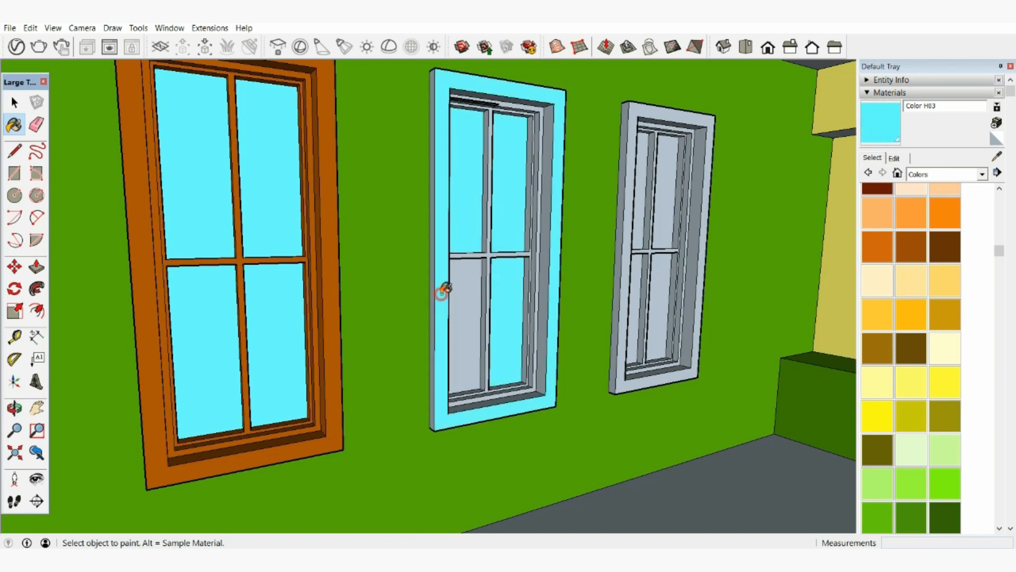
key("ctrl+z")
left_click(463, 290)
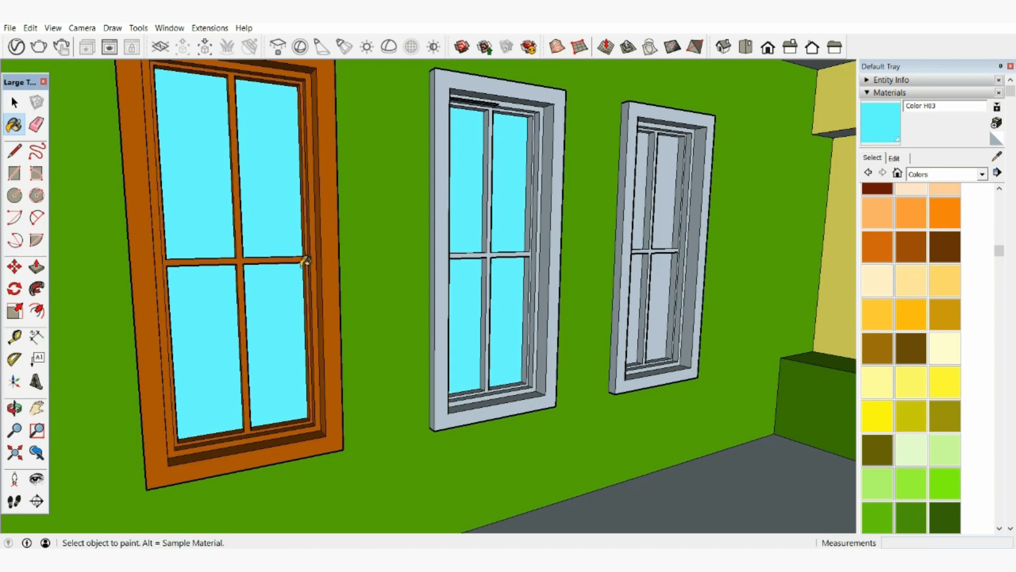
- Sample brown Color C87 and fill the middle window's connected unpainted frame and glazing bar faces with it
left_click(325, 267, "alt")
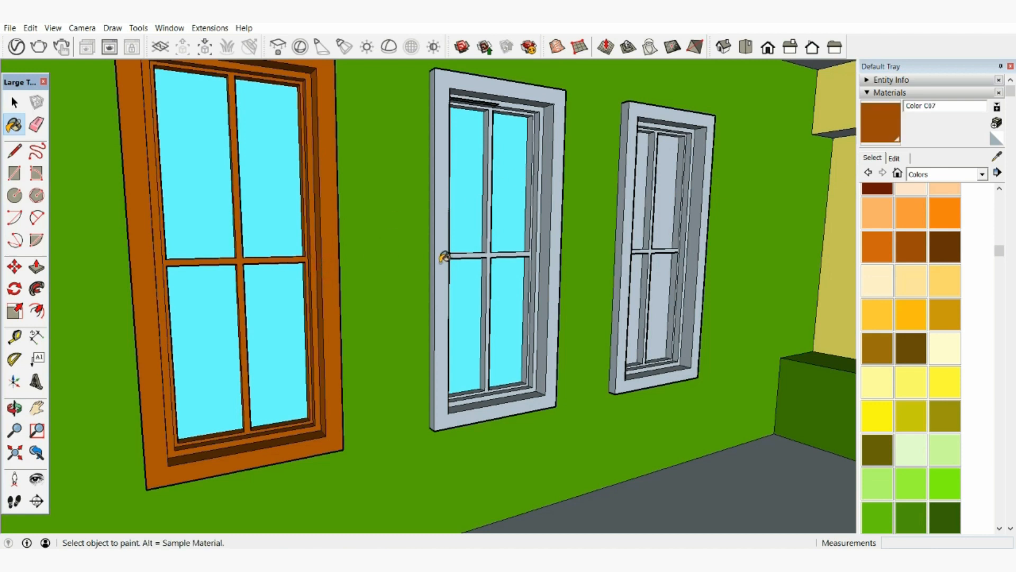
left_click(446, 253, "ctrl")
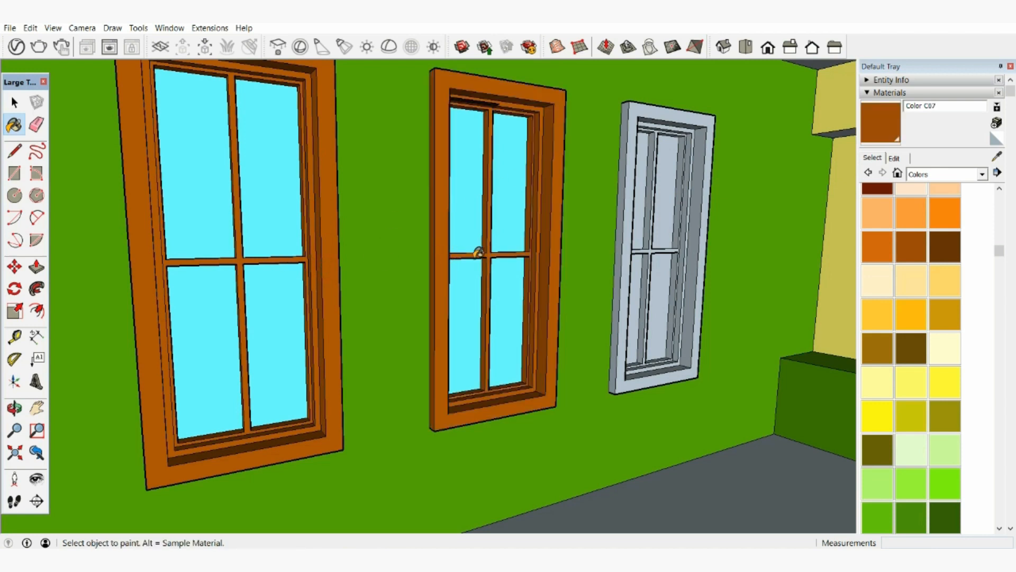
scroll(581, 254, "down", 2)
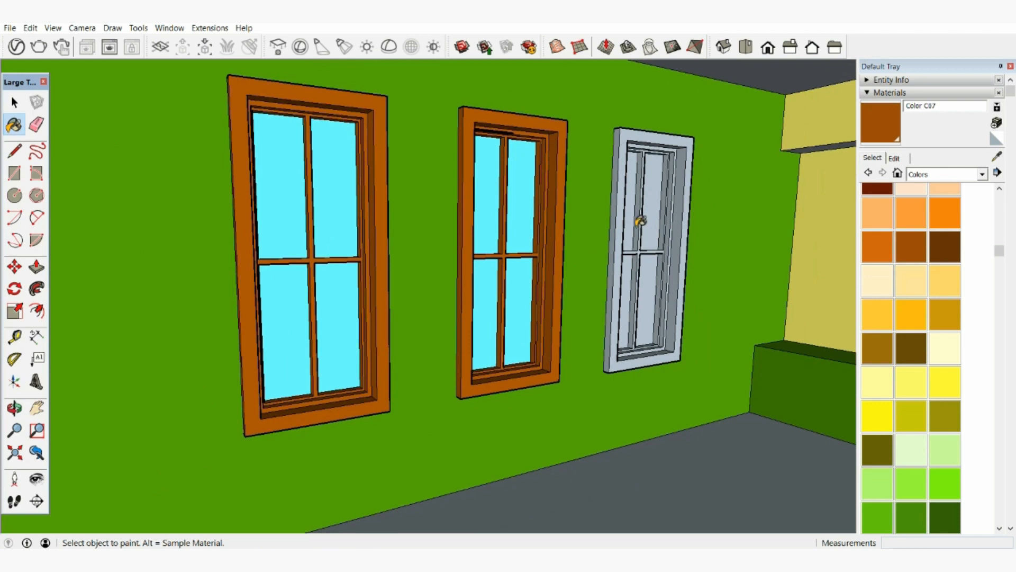
- Sample light blue Color H03 and paint all four panes of the window nearest the back wall
left_click(520, 207, "alt")
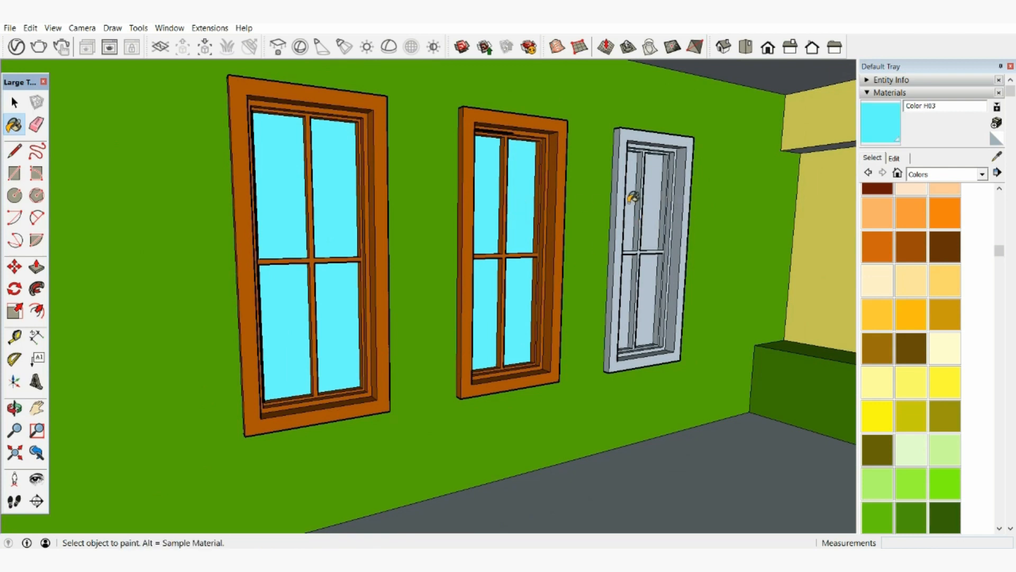
left_click(630, 201)
left_click(643, 200)
left_click(647, 265)
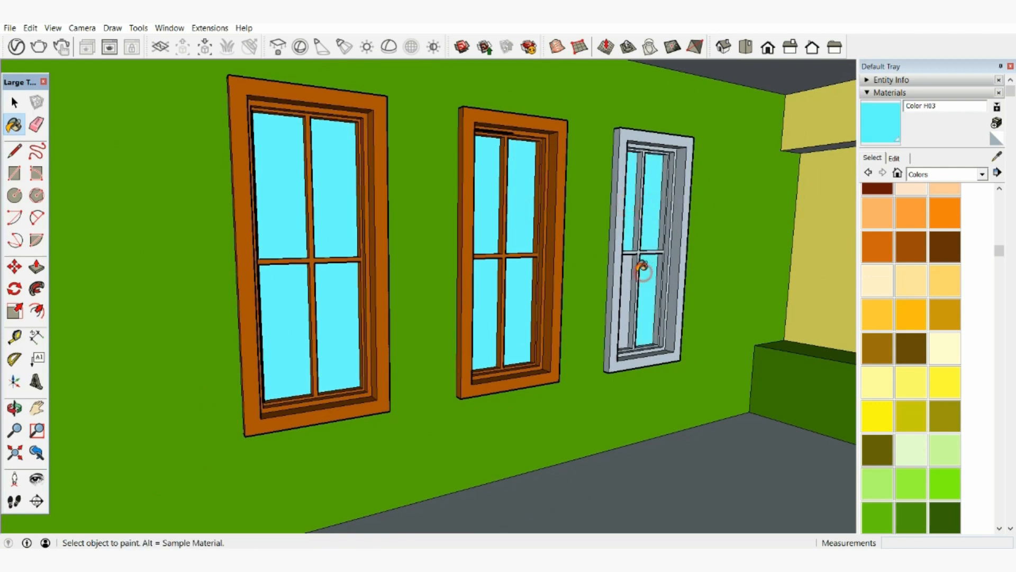
left_click(629, 264)
left_click(629, 263)
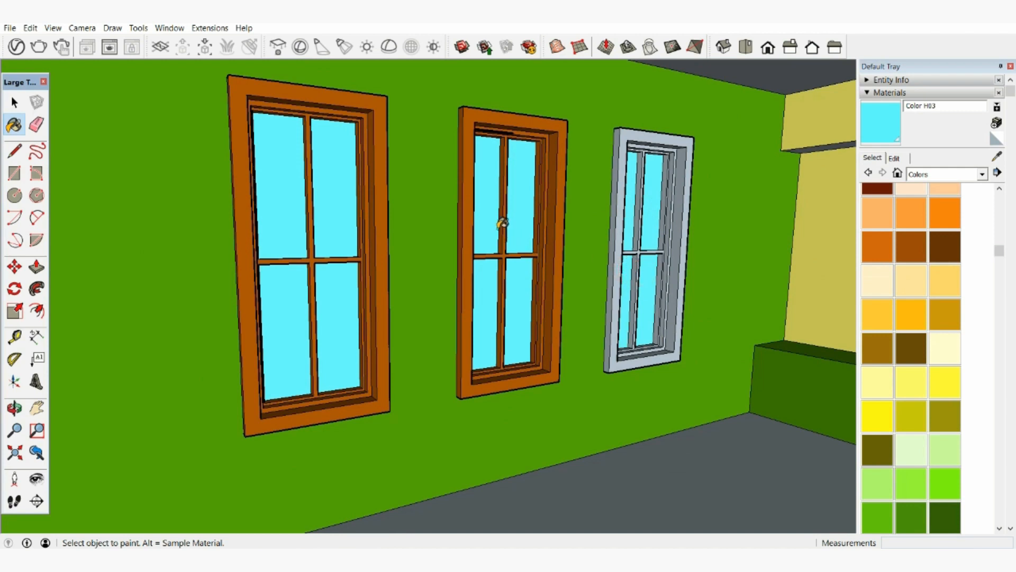
- Sample brown Color C87 and fill the connected frame and glazing bar faces of the window nearest the back wall
key("alt")
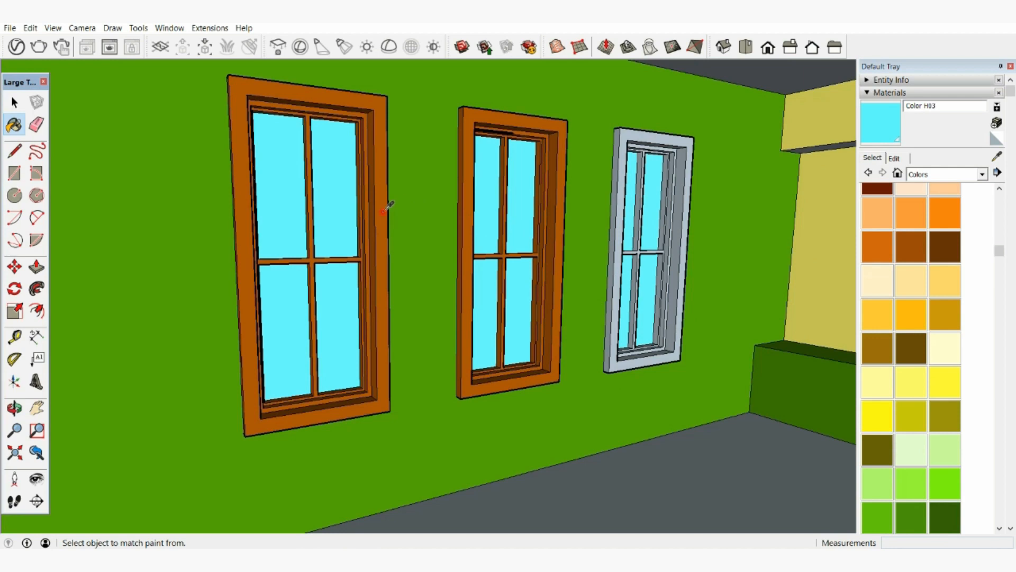
left_click(383, 211, "alt")
key("ctrl")
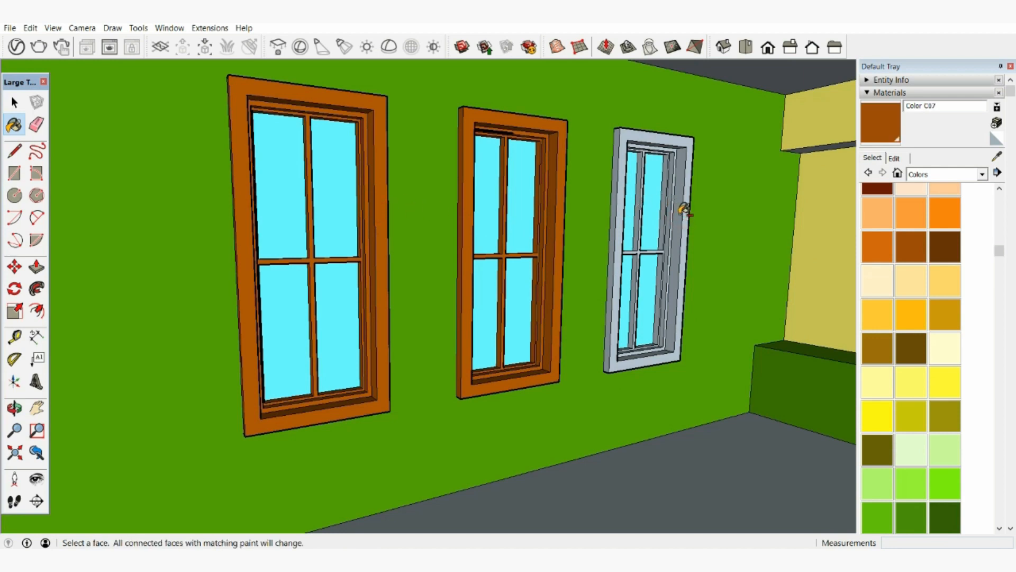
left_click(684, 210, "ctrl")
scroll(536, 196, "down", 2)
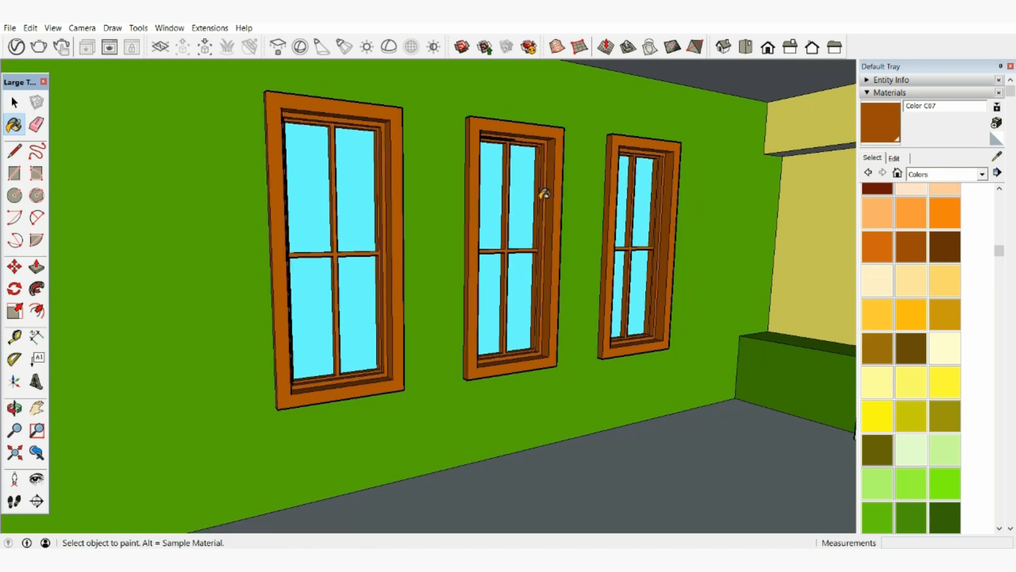
scroll(563, 213, "down", 1)
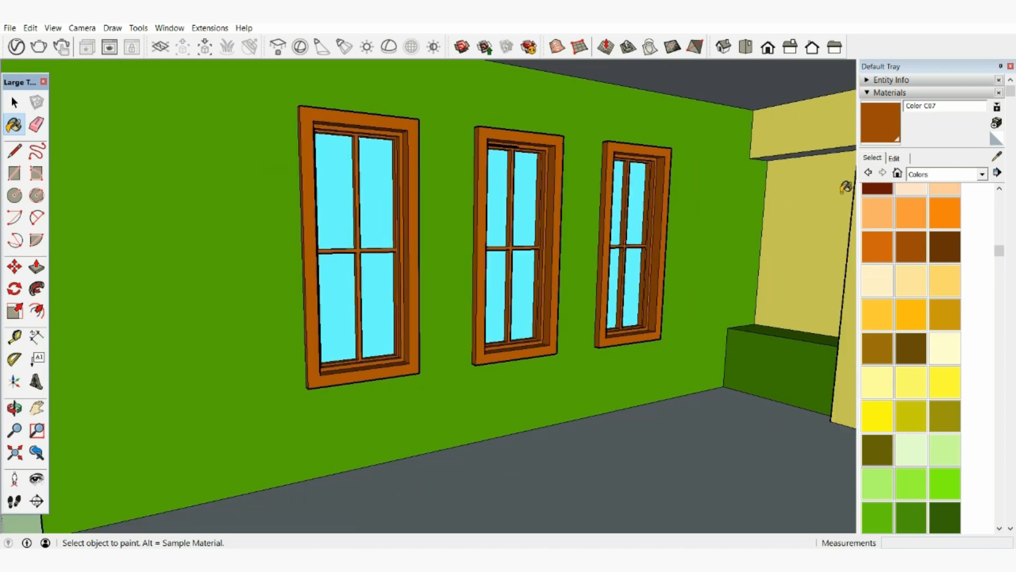
- Paint the room's floor with the Wood Floor Light material from the Wood collection
left_click(898, 173)
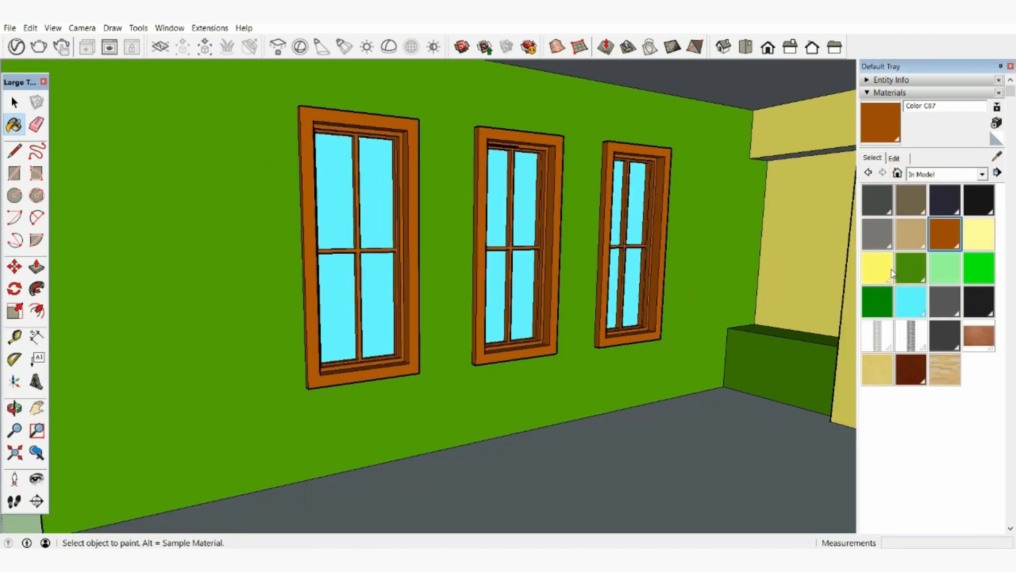
left_click(953, 175)
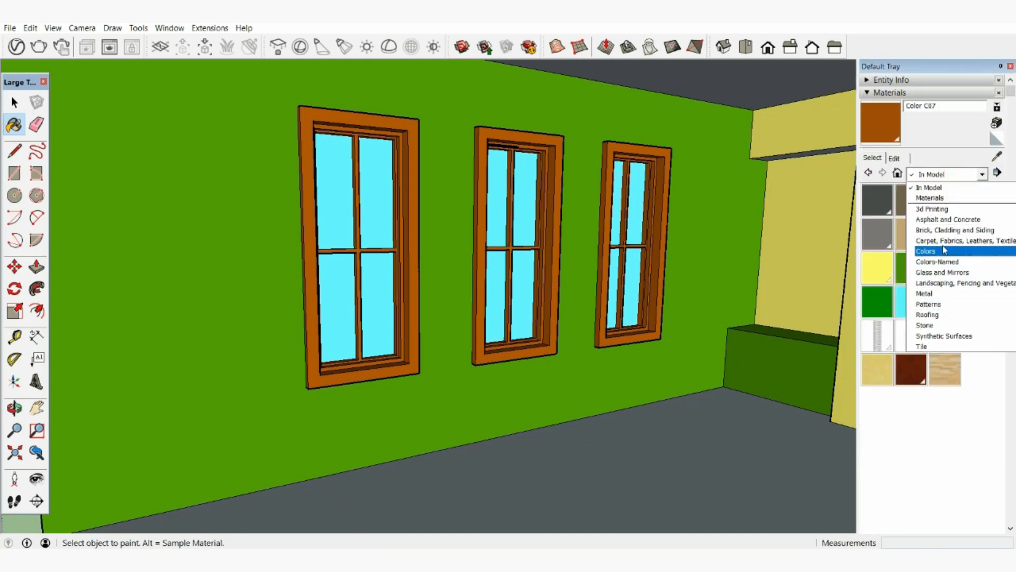
scroll(944, 265, "down", 2)
left_click(936, 339)
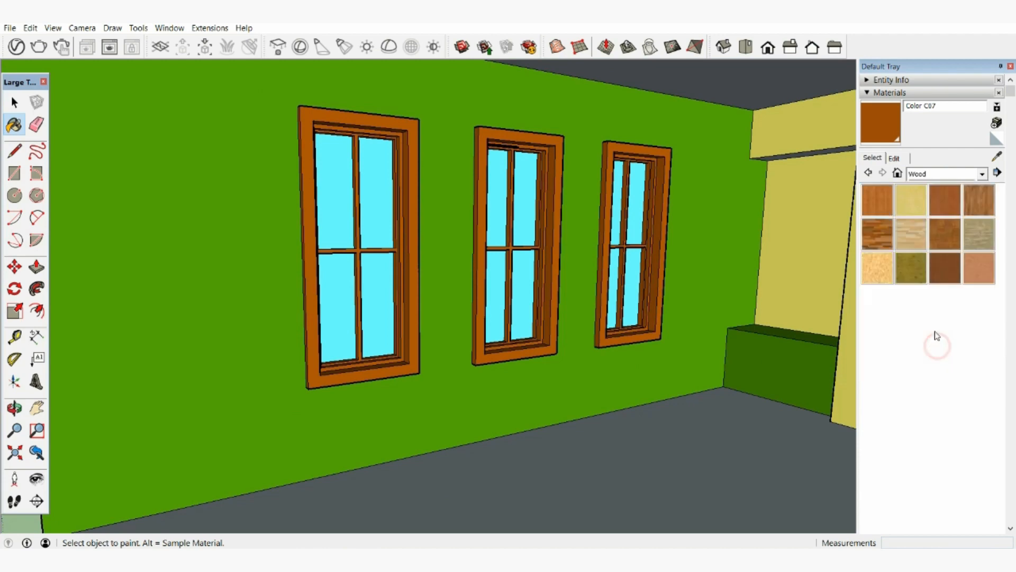
scroll(439, 231, "down", 3)
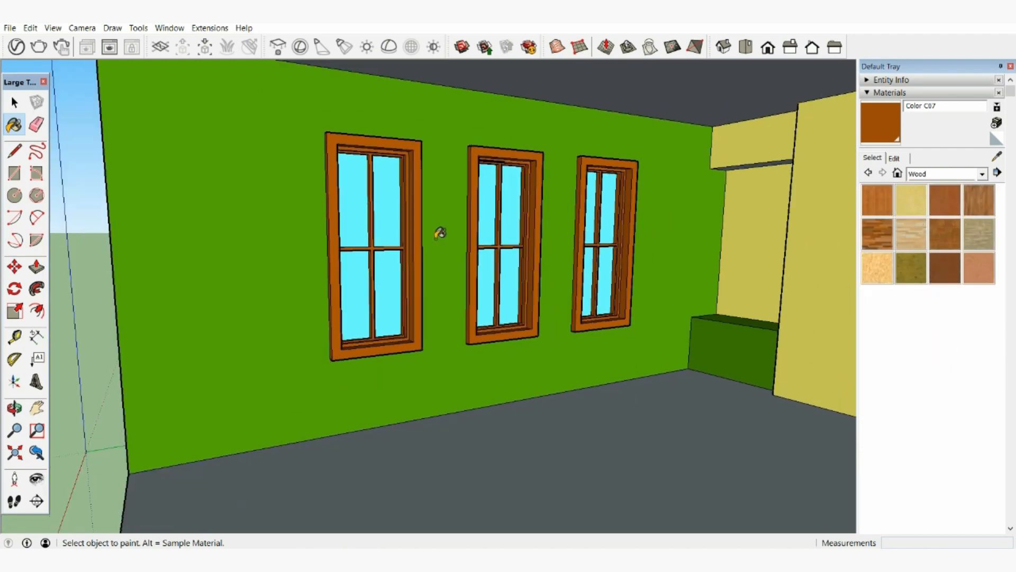
scroll(447, 239, "down", 1)
middle_click_drag(447, 238, 689, 331)
scroll(747, 325, "up", 2)
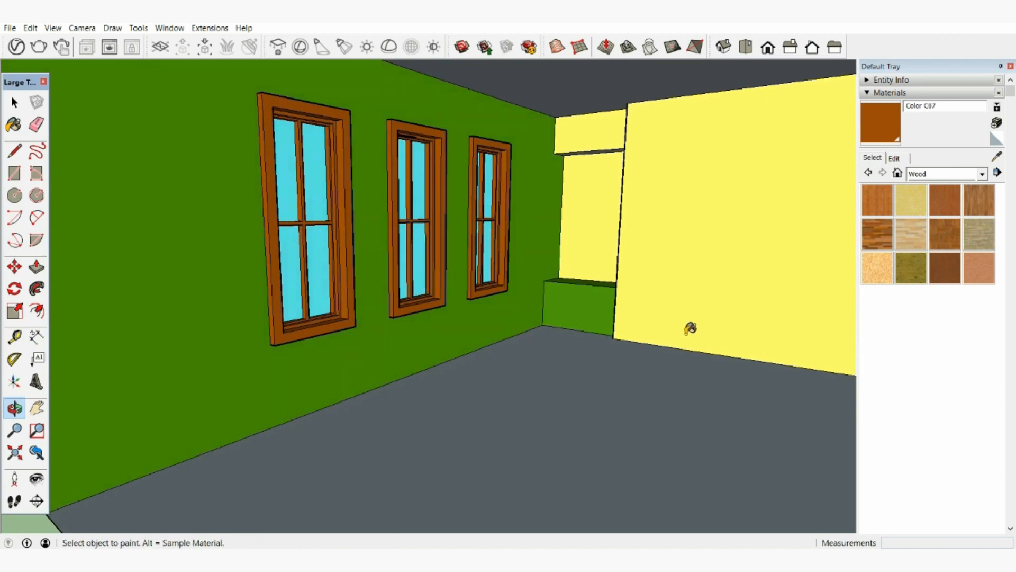
left_click(913, 239)
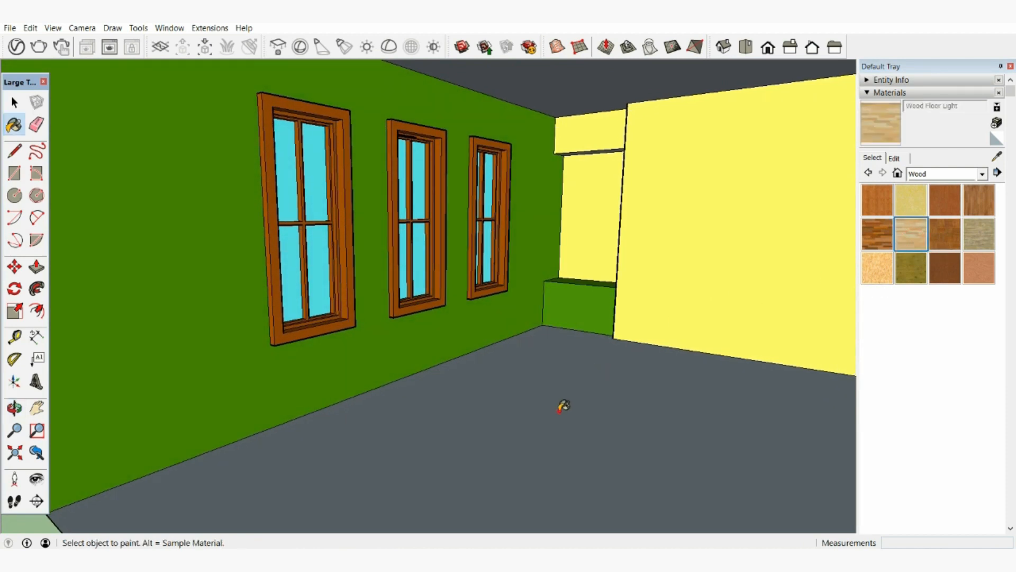
left_click(561, 407)
scroll(374, 297, "down", 3)
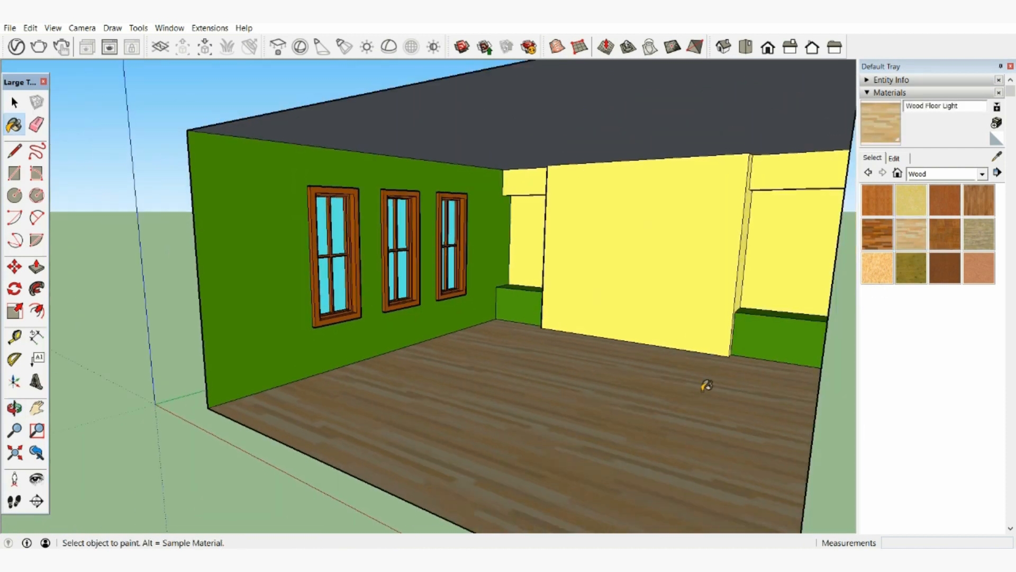
- Open the 3D Warehouse, search for "coffee table" and look through the model results
scroll(725, 387, "up", 3)
scroll(651, 360, "up", 1)
left_click(169, 28)
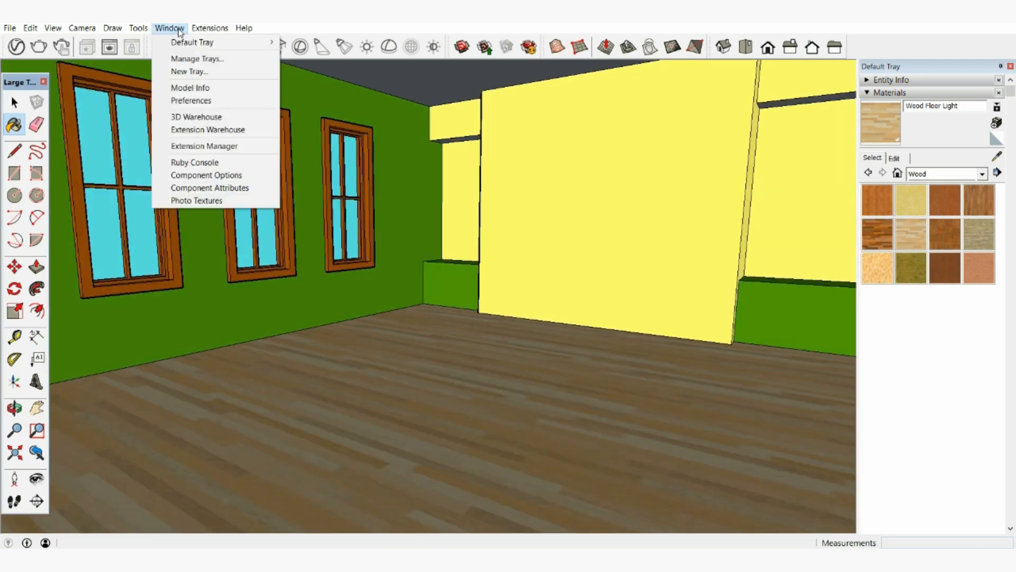
left_click(199, 118)
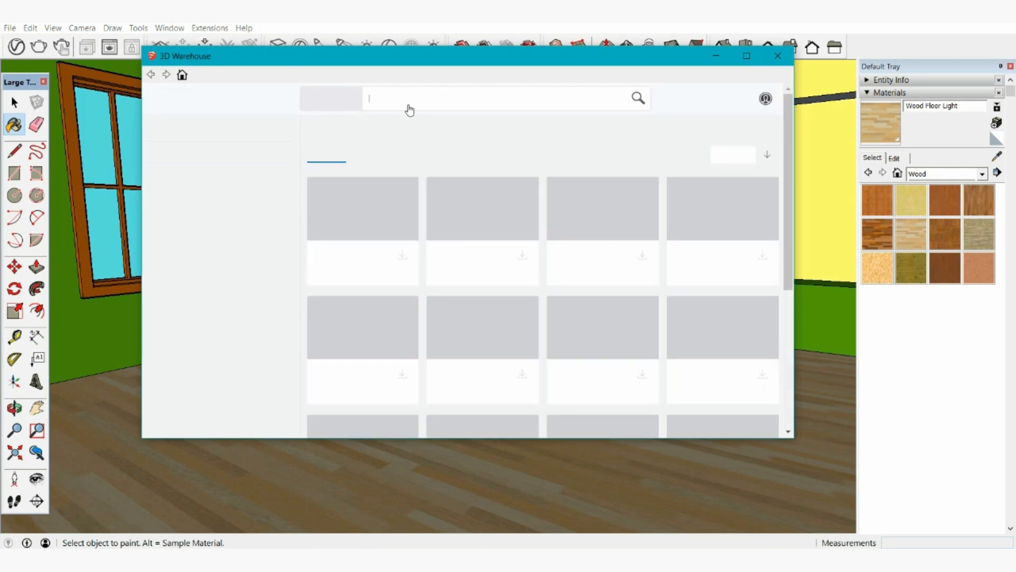
scroll(440, 231, "down", 1)
scroll(438, 228, "up", 1)
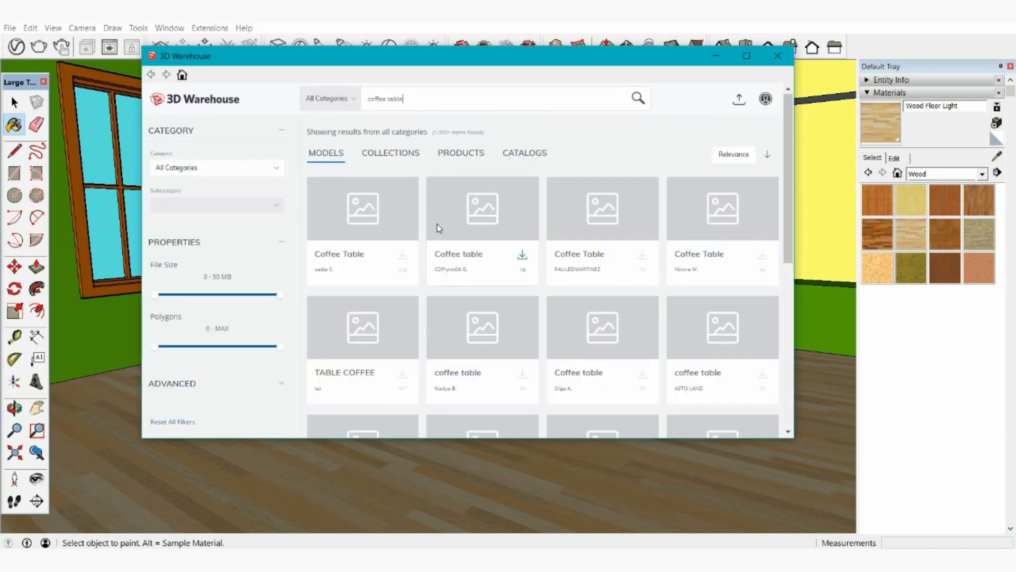
scroll(439, 228, "down", 3)
scroll(438, 228, "up", 3)
scroll(438, 229, "up", 1)
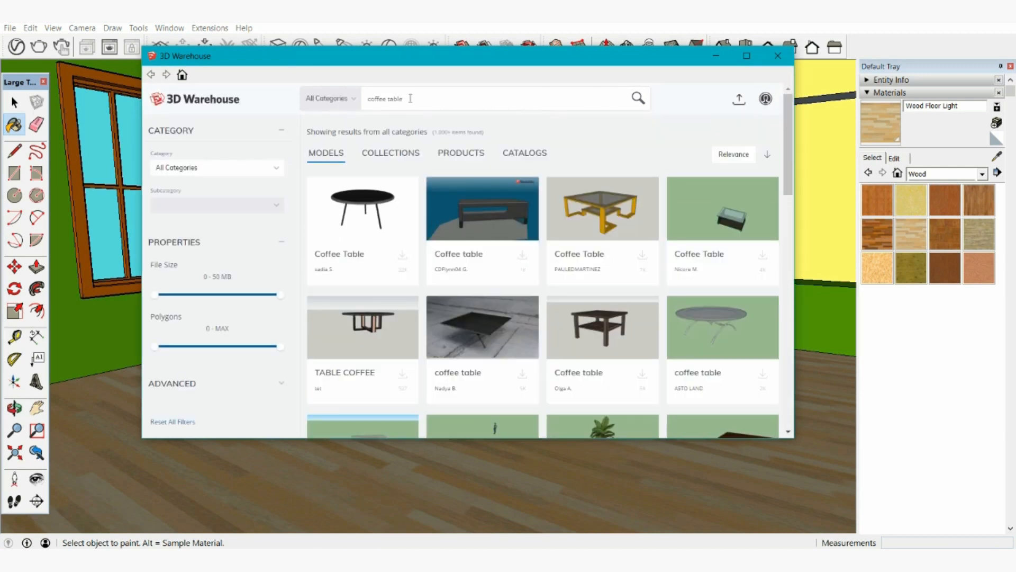
- Search the 3D Warehouse for "rectangular arm chair"
triple_click(411, 98)
type("rectangular ar")
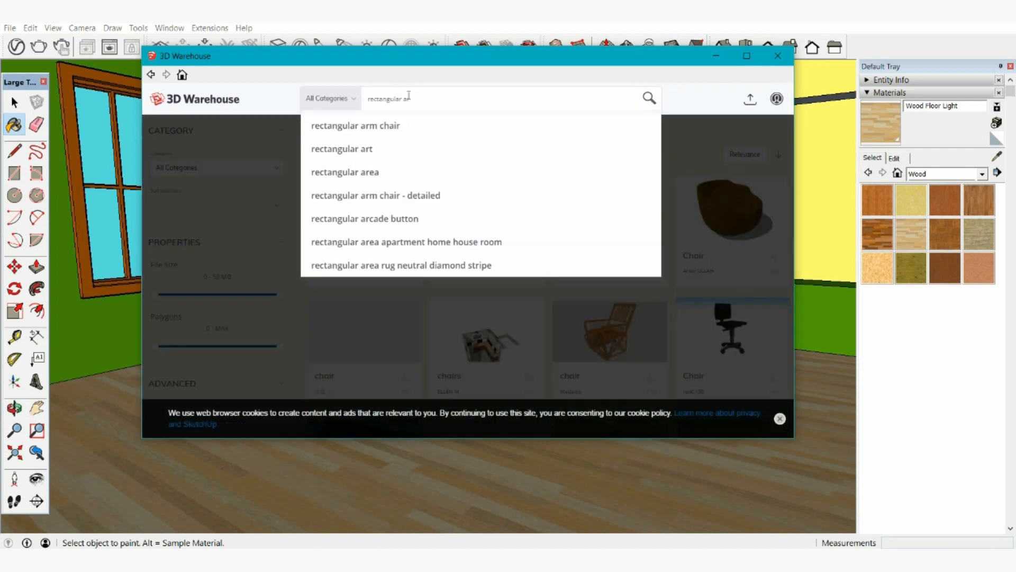
type("m c")
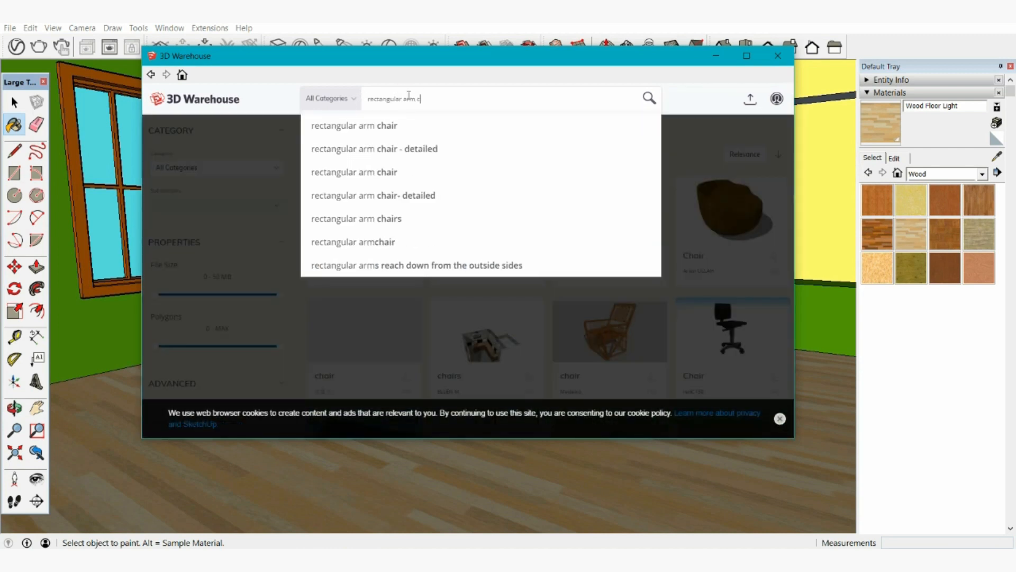
type("hair")
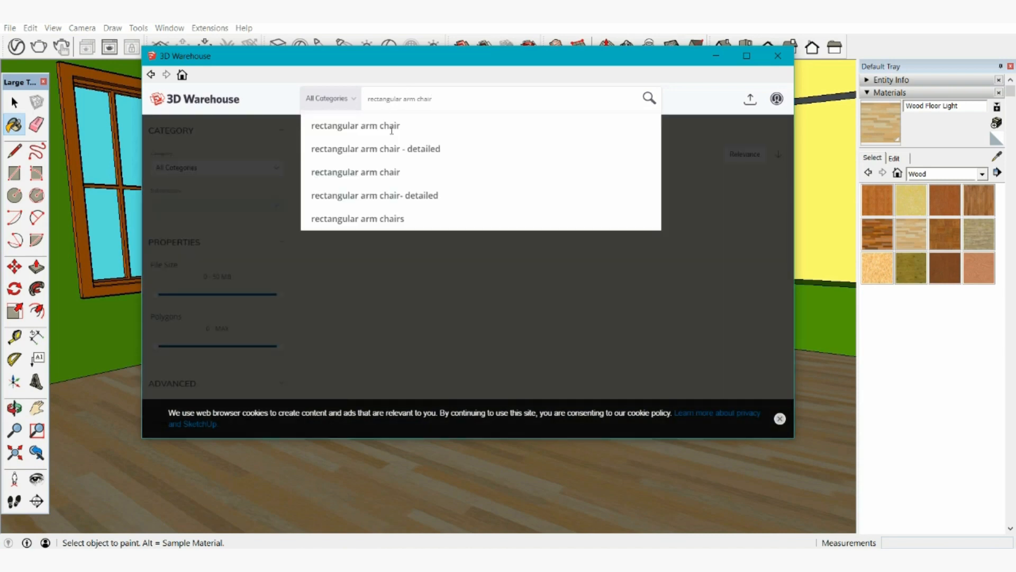
left_click(392, 130)
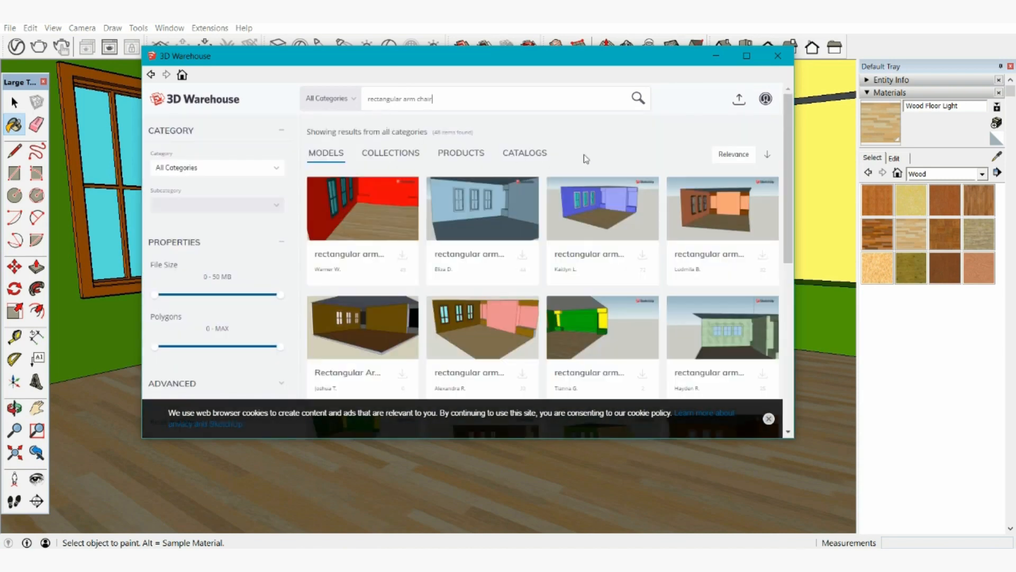
- Load the brown leather armchair from the model results directly into the scene and place it on the wood floor near the middle of the room
scroll(608, 254, "down", 4)
scroll(651, 307, "down", 3)
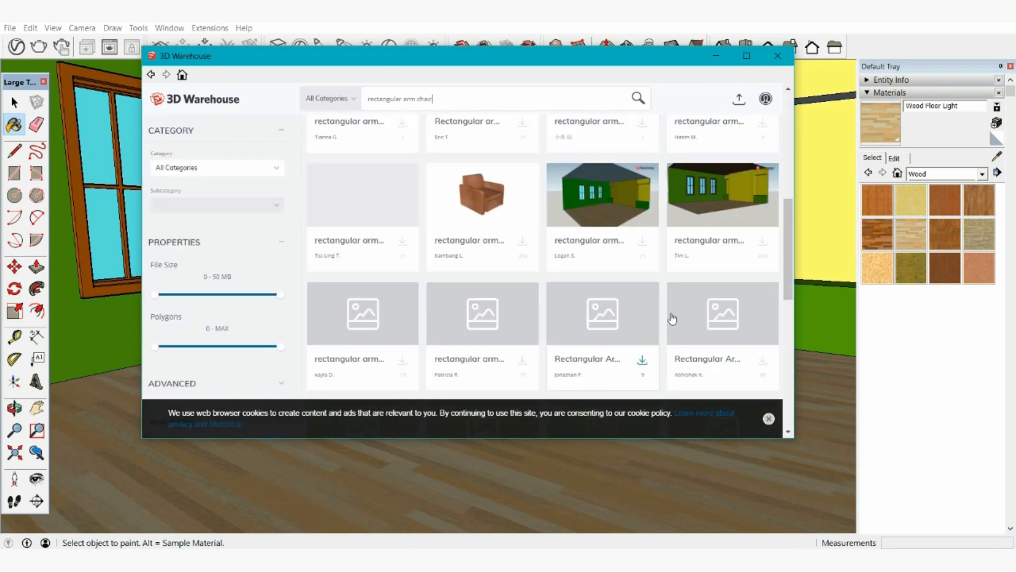
left_click(523, 243)
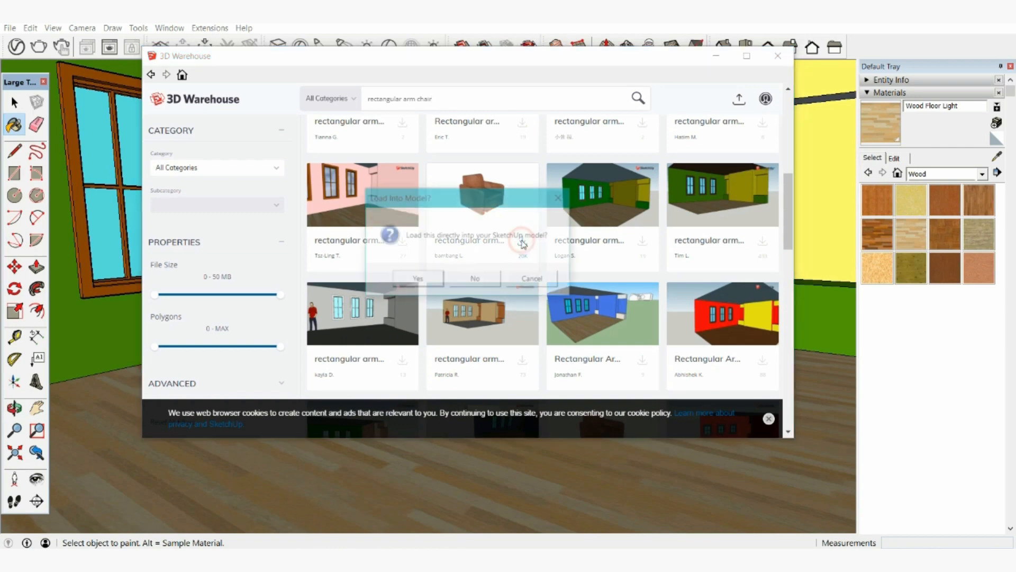
left_click(414, 285)
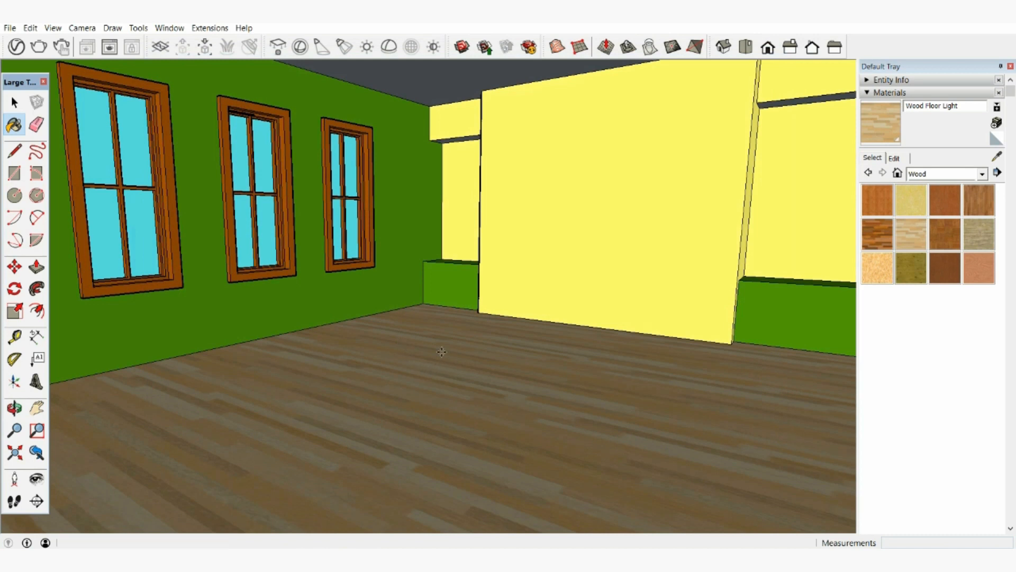
left_click(418, 378)
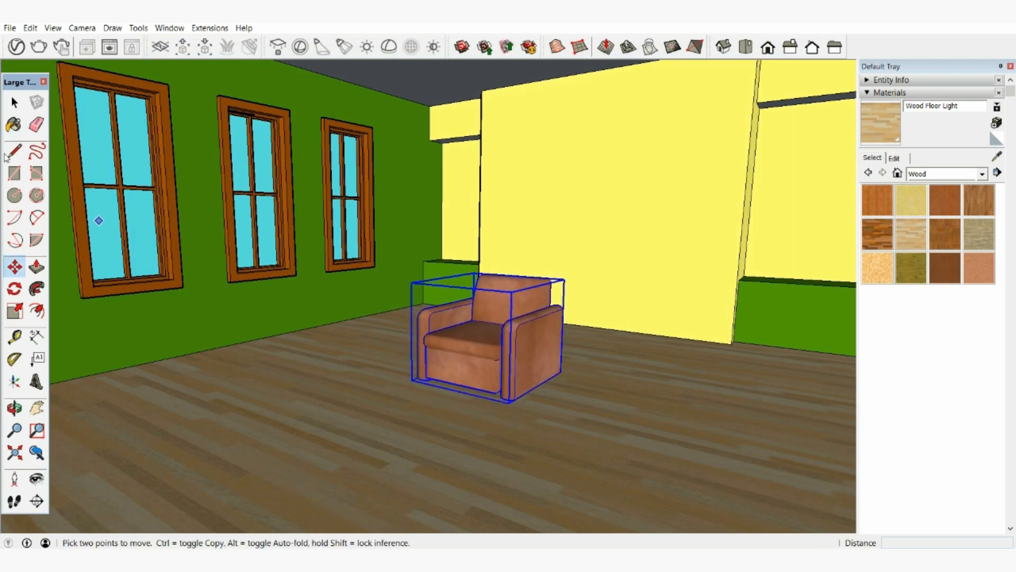
left_click(14, 103)
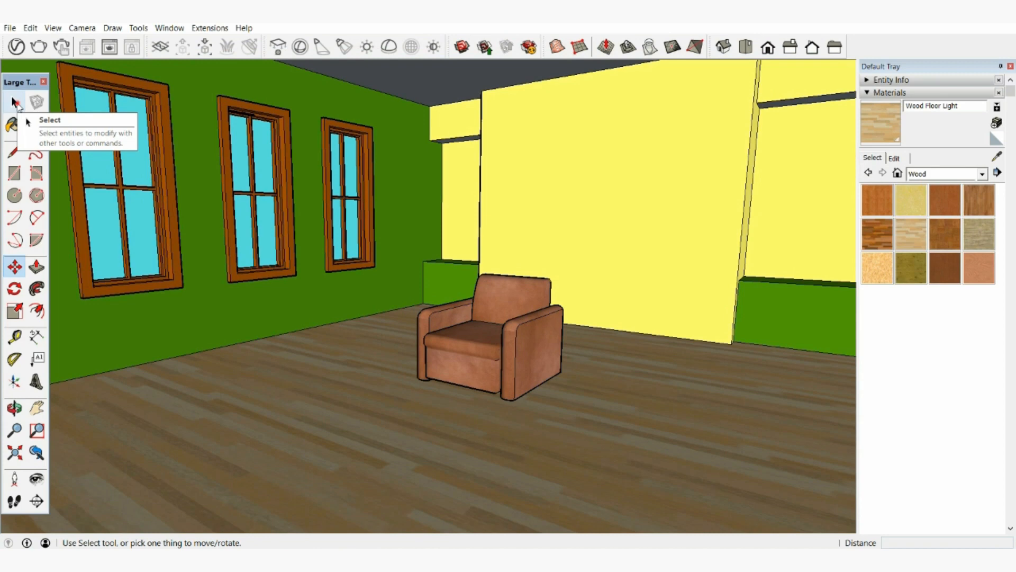
left_click(14, 102)
middle_click_drag(559, 432, 563, 393)
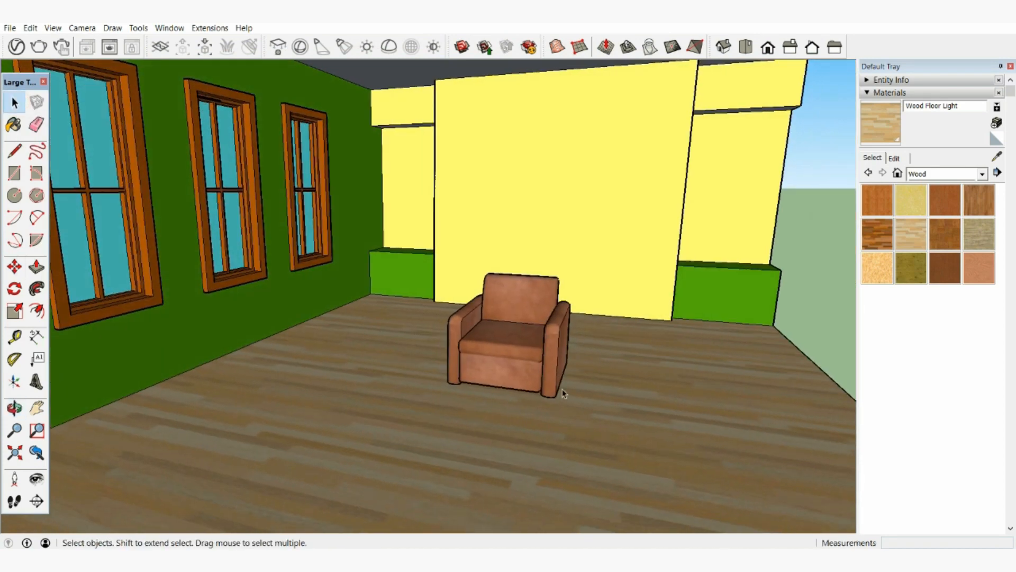
left_click(538, 360)
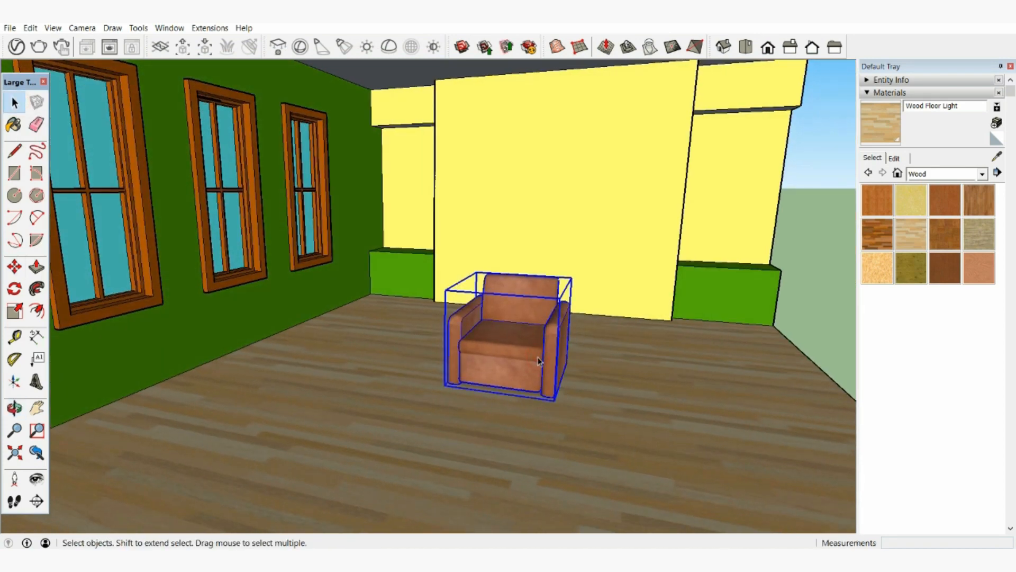
left_click(15, 266)
mouse_move(545, 349)
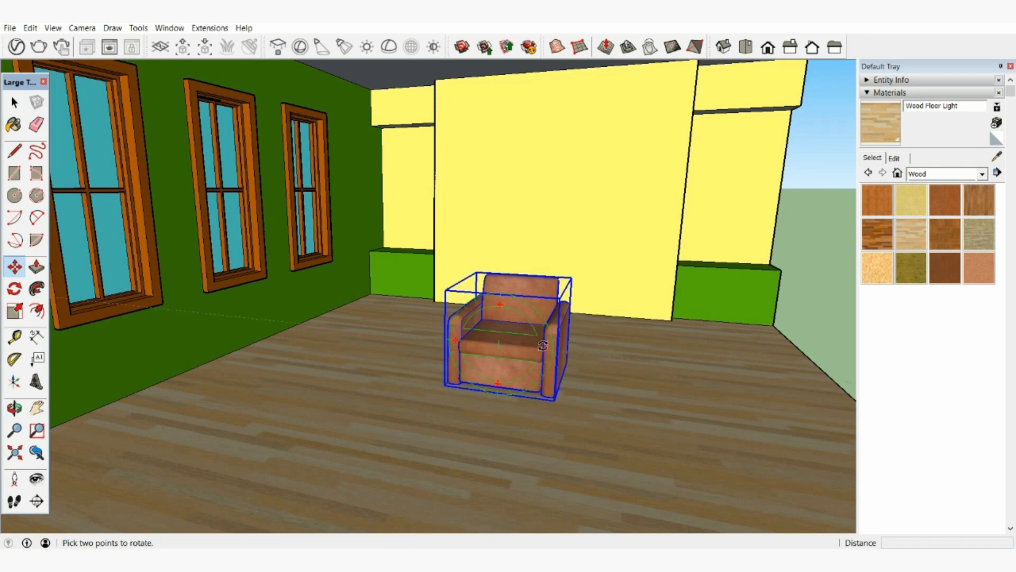
left_click(546, 351)
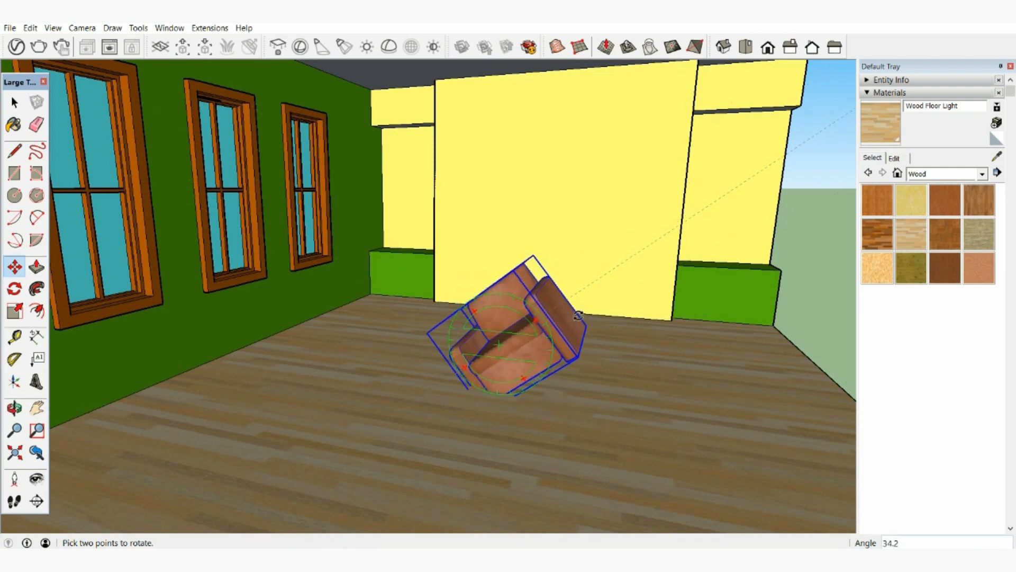
left_click(580, 347)
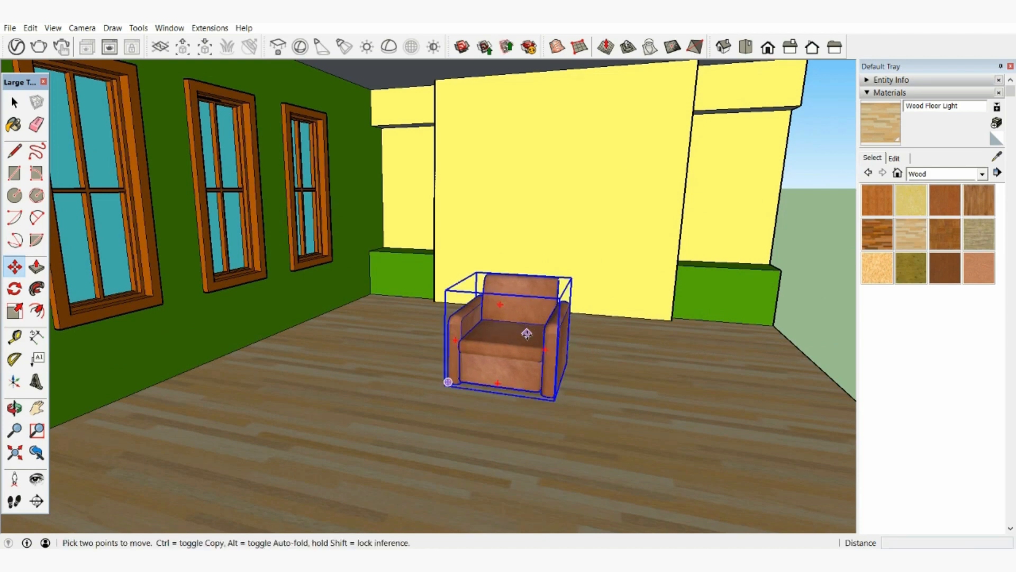
middle_click_drag(530, 334, 356, 325)
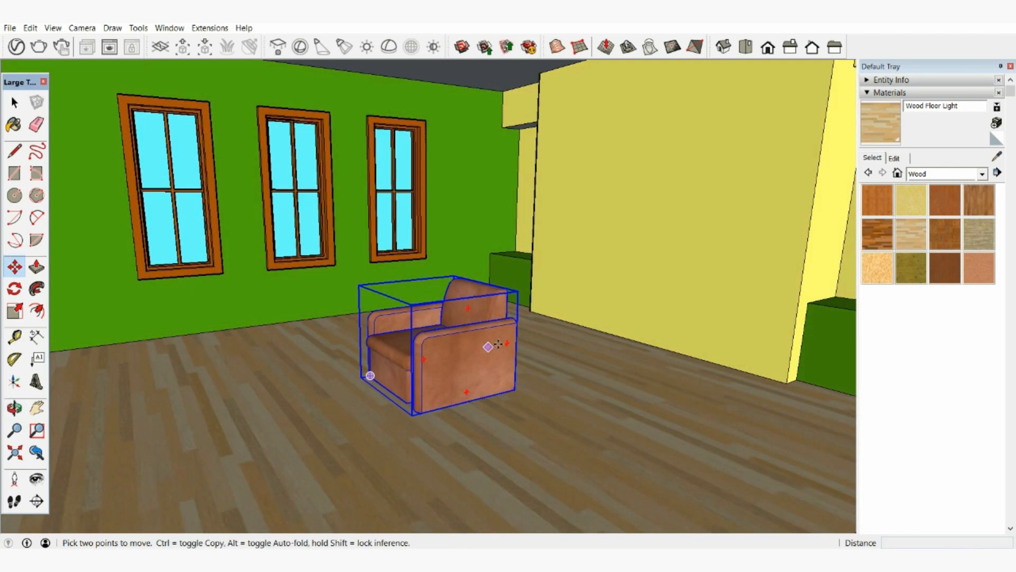
left_click(464, 343)
left_click(463, 345)
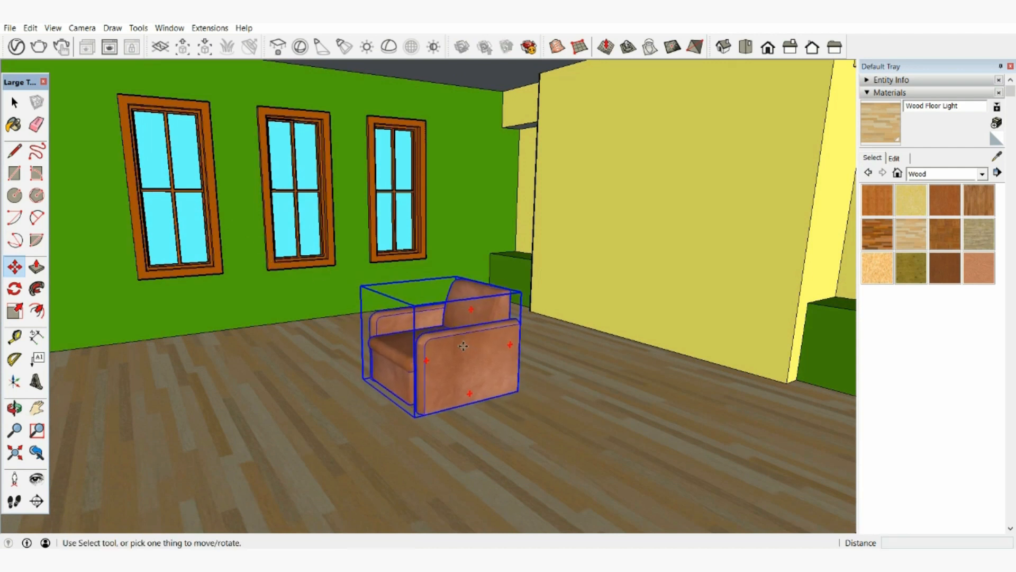
key("space")
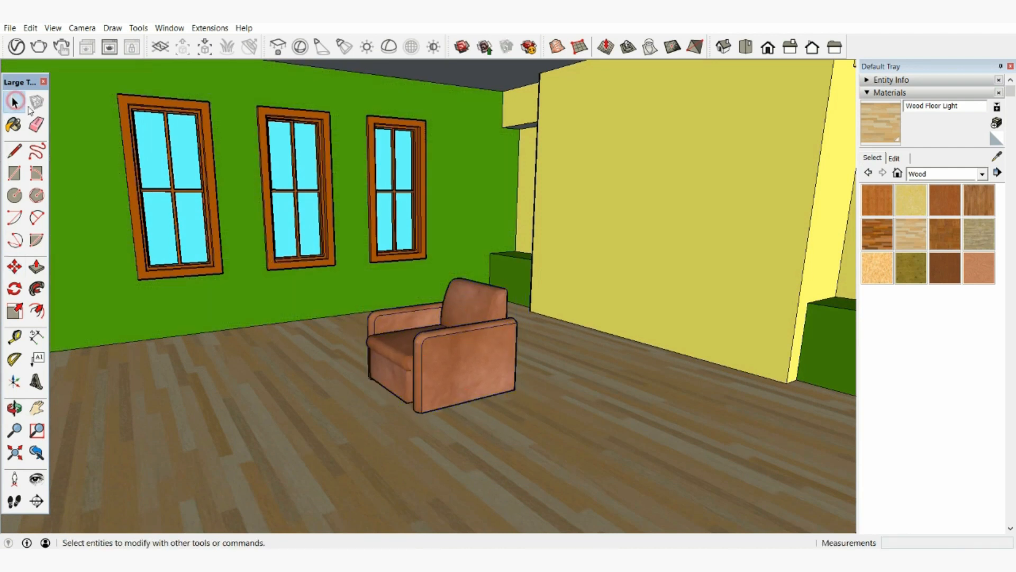
- Select the armchair and shift it slightly across the floor toward the window wall
left_click(490, 314)
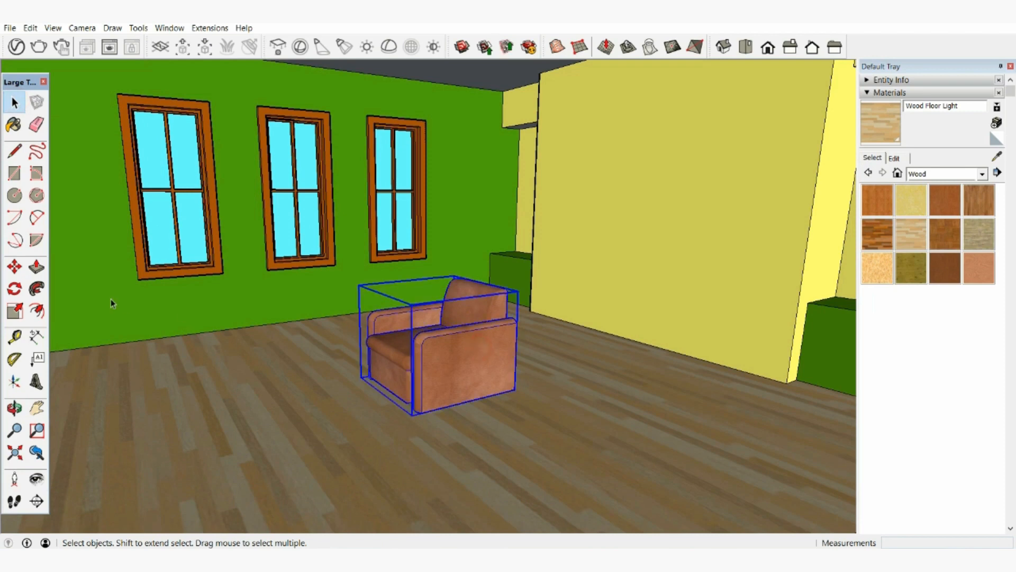
left_click(14, 266)
left_click(14, 266)
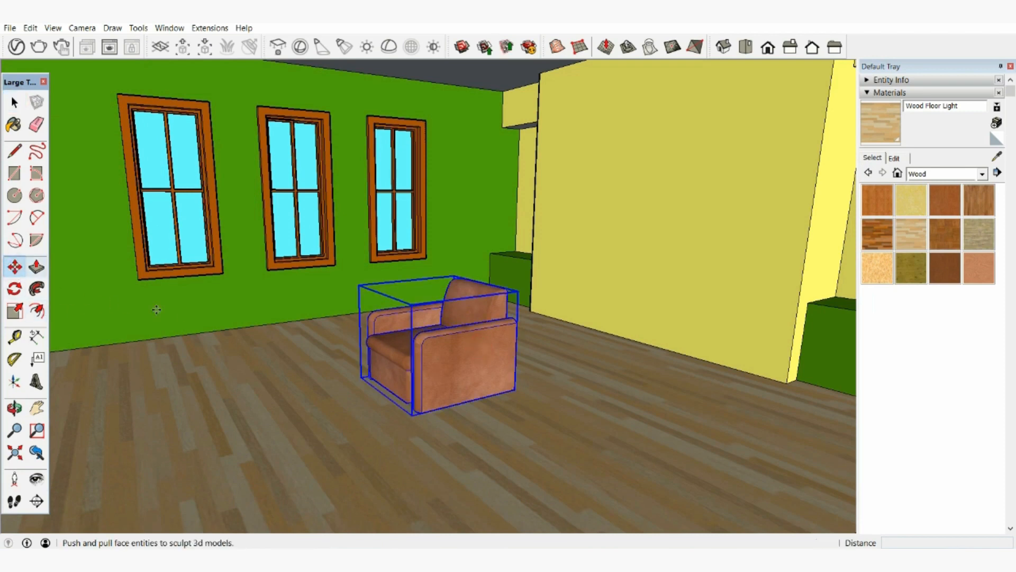
middle_click_drag(492, 356, 495, 358)
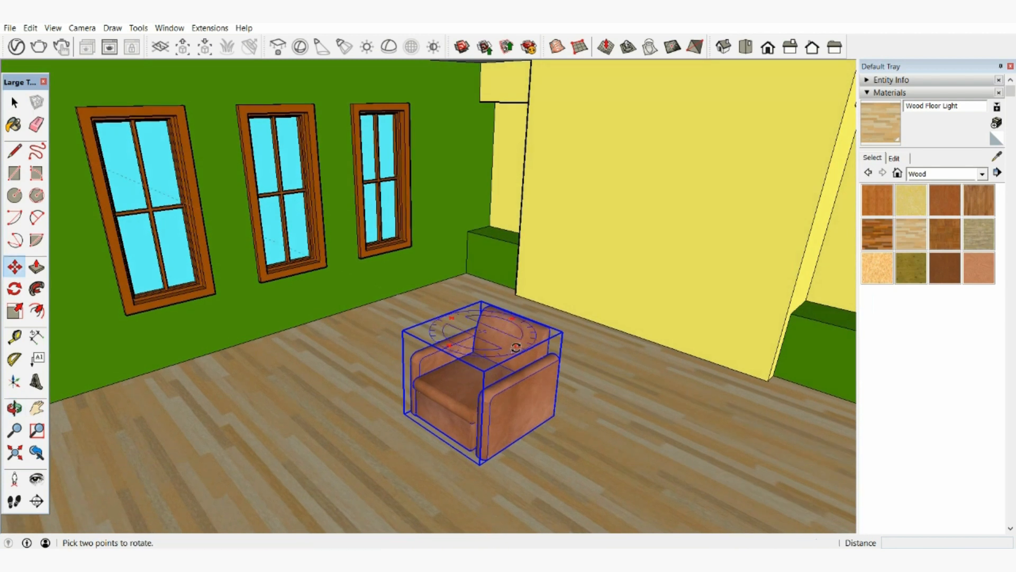
left_click(491, 347)
left_click(496, 349)
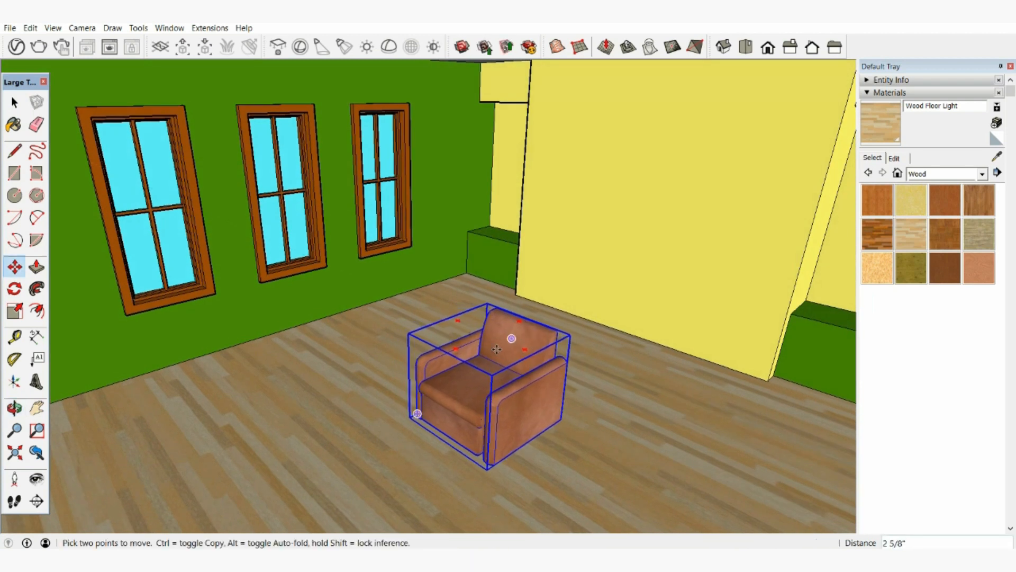
key("q")
key("m")
left_click(528, 350)
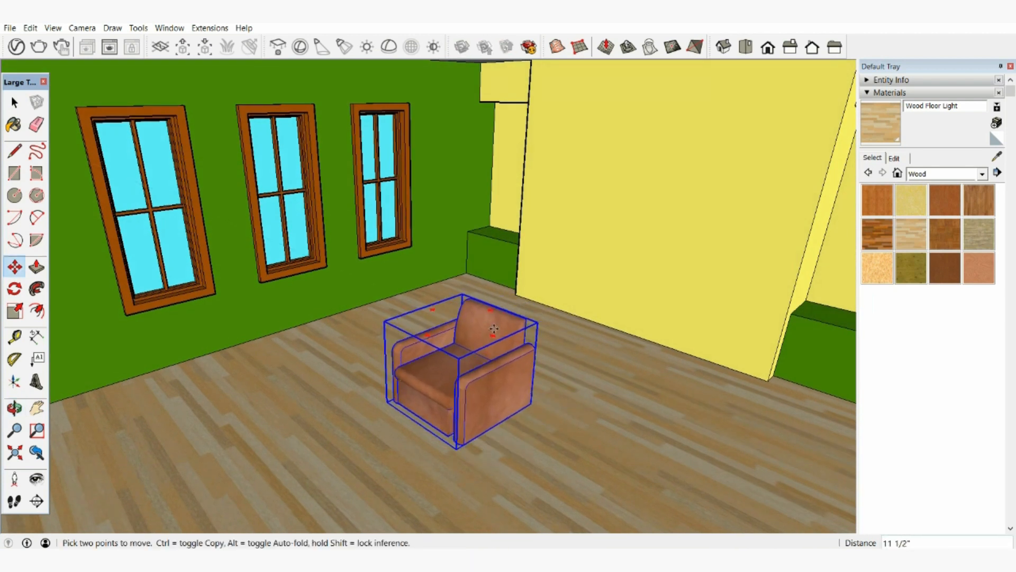
left_click(478, 331)
- Rotate the armchair about its vertical axis so it faces diagonally into the room
key("q")
key("m")
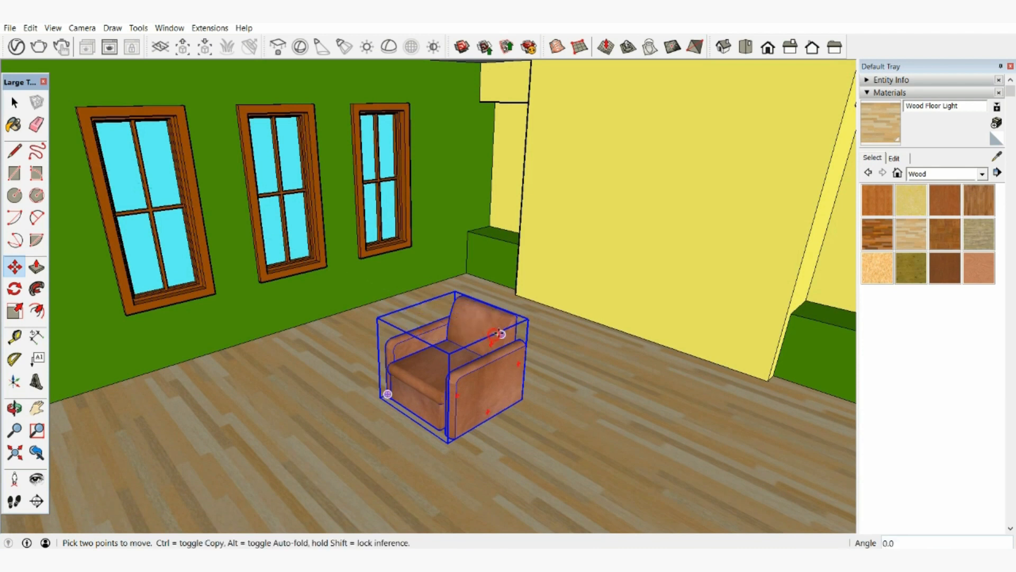
left_click(479, 305)
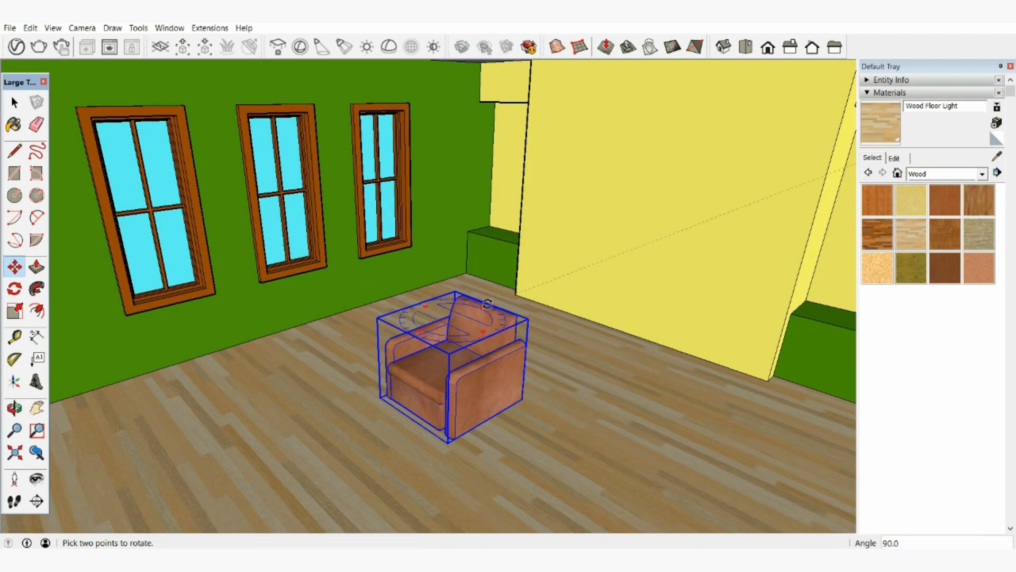
left_click(463, 241)
- Move the armchair about 9 11/16" along the red axis
middle_click_drag(455, 318, 440, 373)
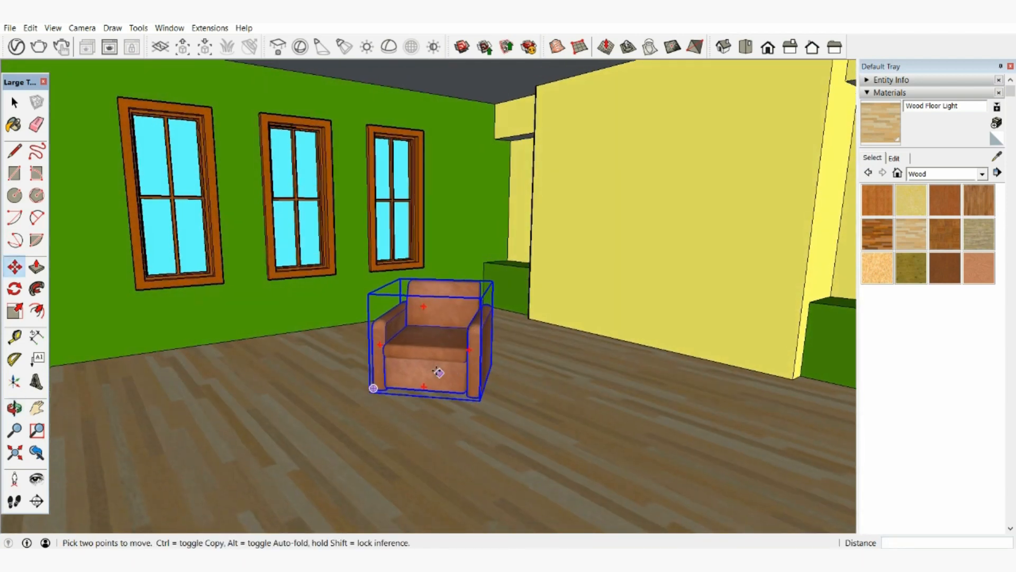
left_click(482, 325)
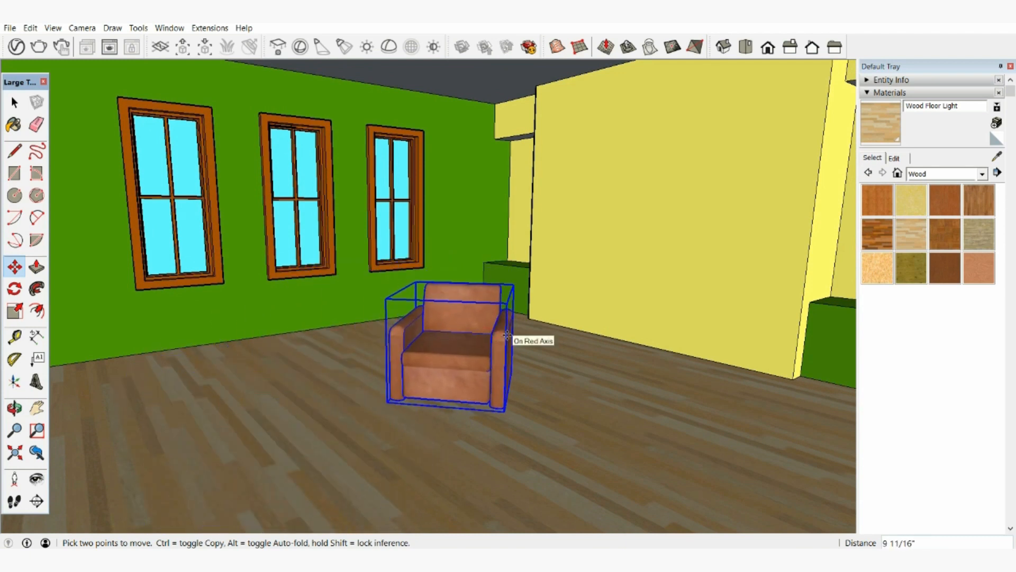
left_click(507, 335)
- Move the armchair about 3' 1 7/8" back toward the corner beside the windows and nudge it about 2 1/8" sideways
middle_click_drag(507, 335, 435, 397)
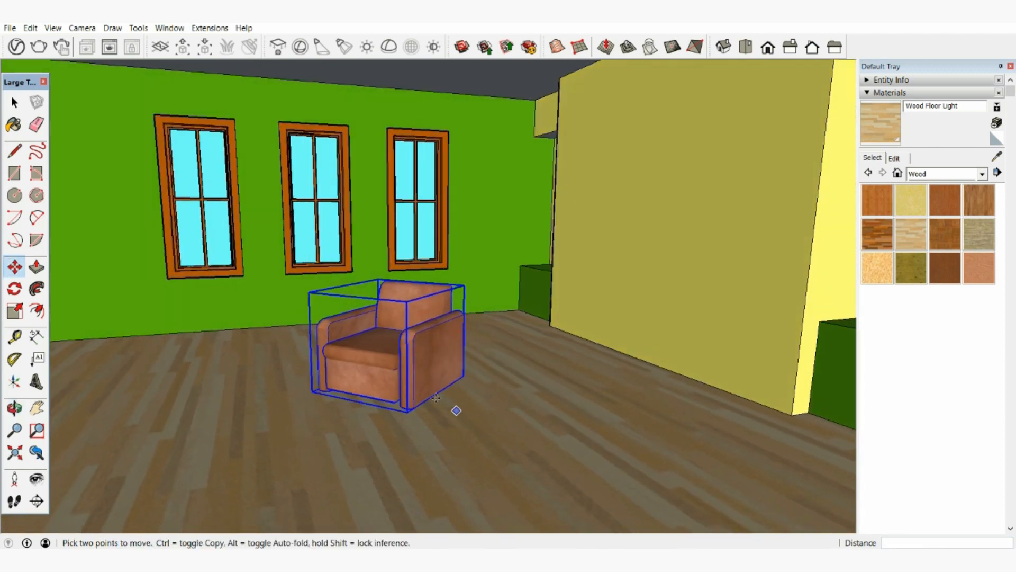
left_click(439, 390)
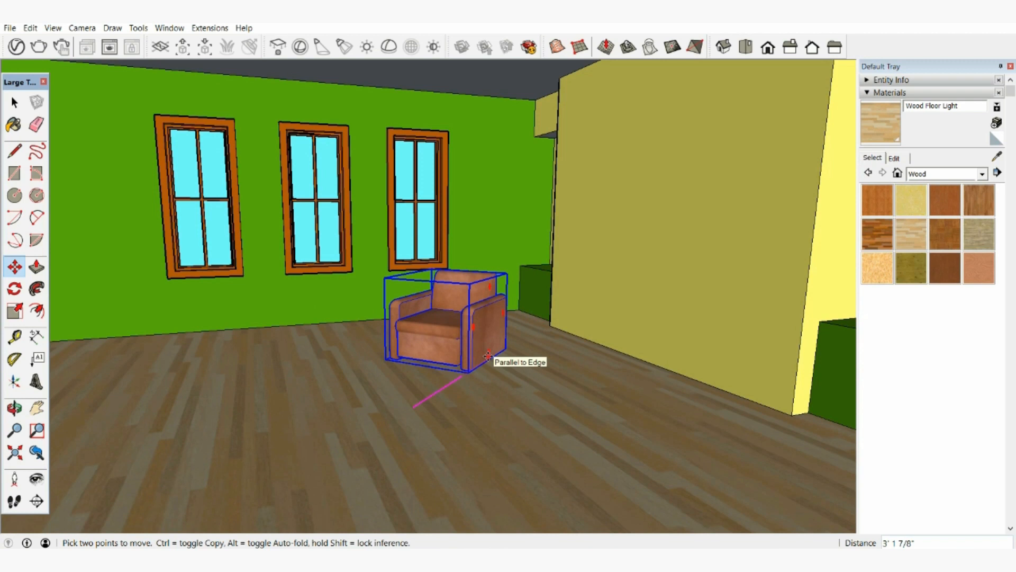
left_click(488, 355)
left_click(616, 438)
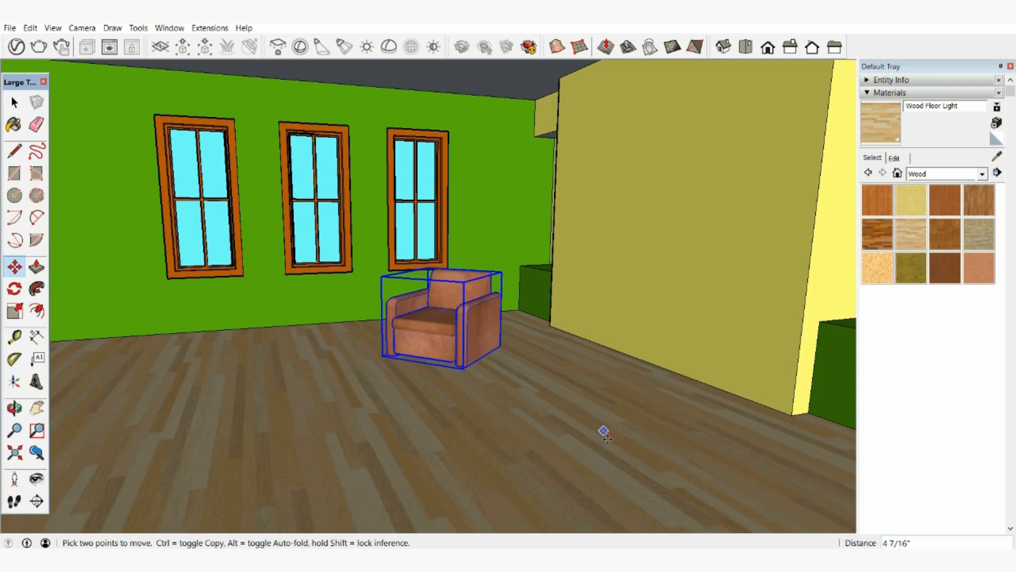
left_click(608, 438)
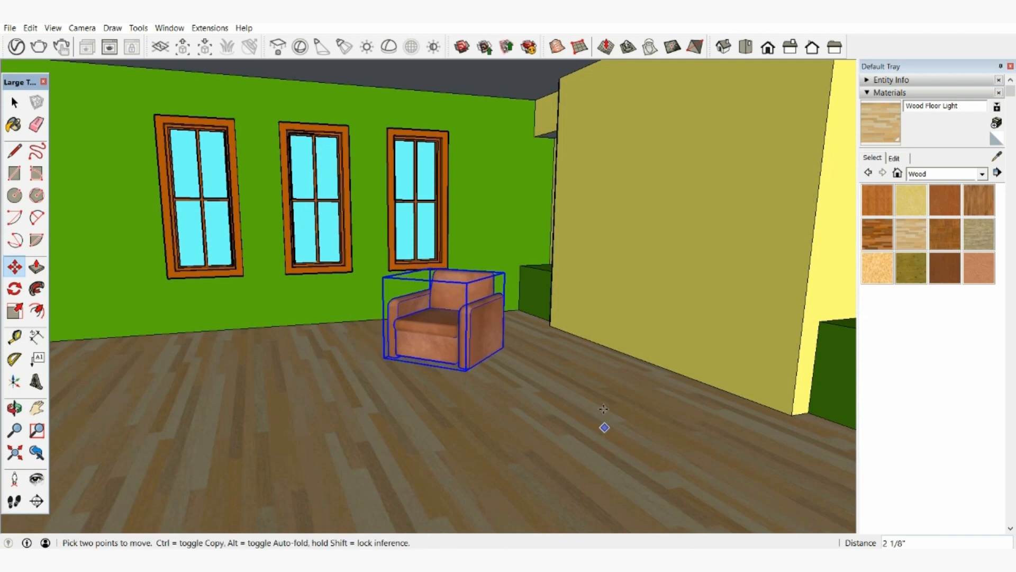
left_click(642, 311)
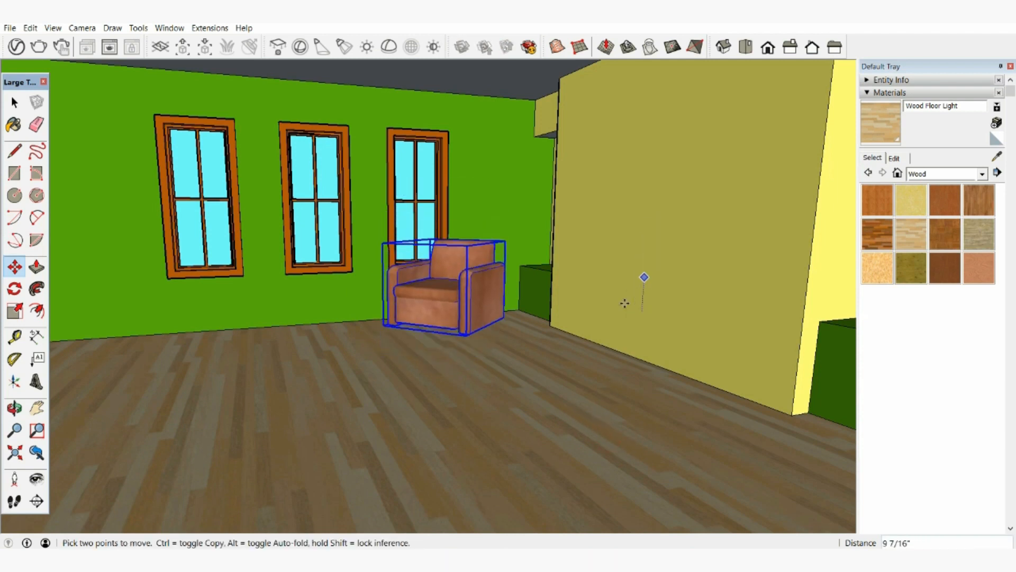
left_click(648, 266)
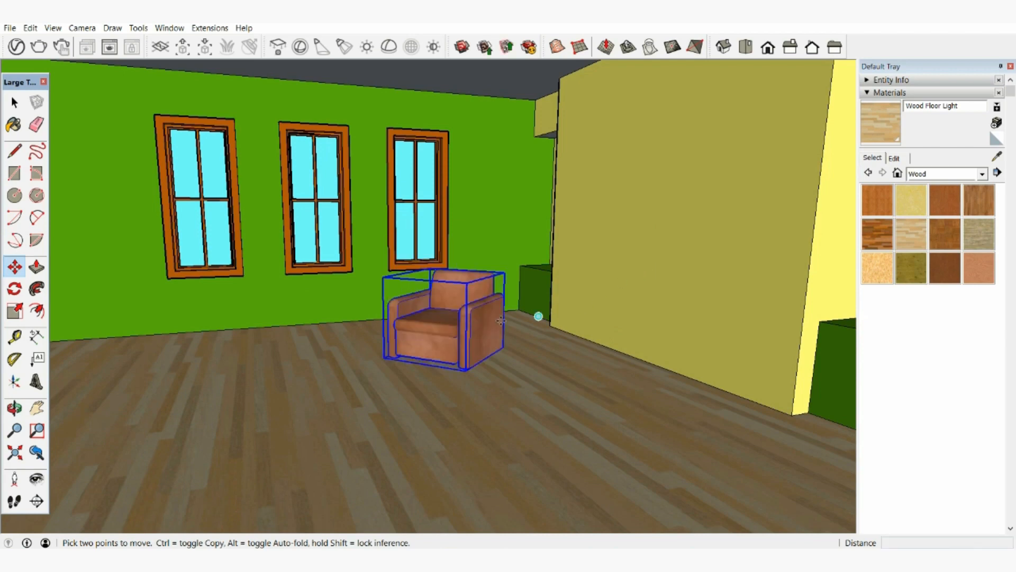
middle_click_drag(469, 342, 626, 357)
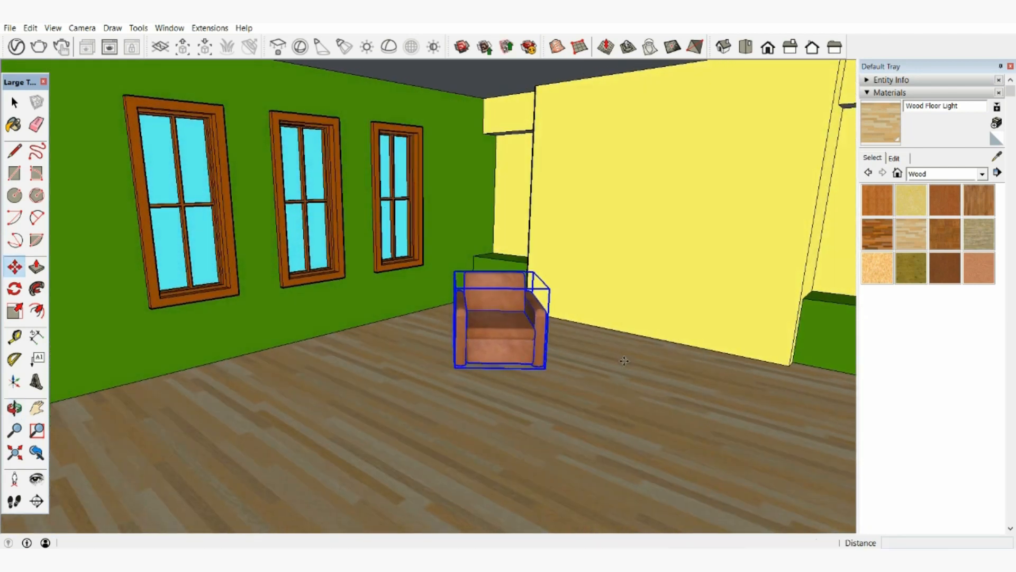
scroll(596, 316, "down", 2)
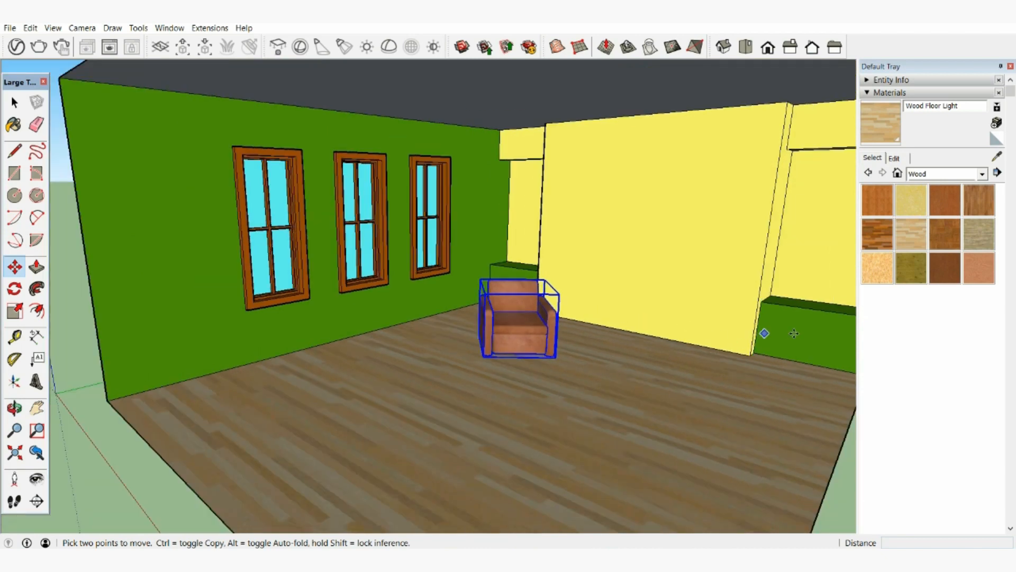
scroll(836, 334, "up", 2)
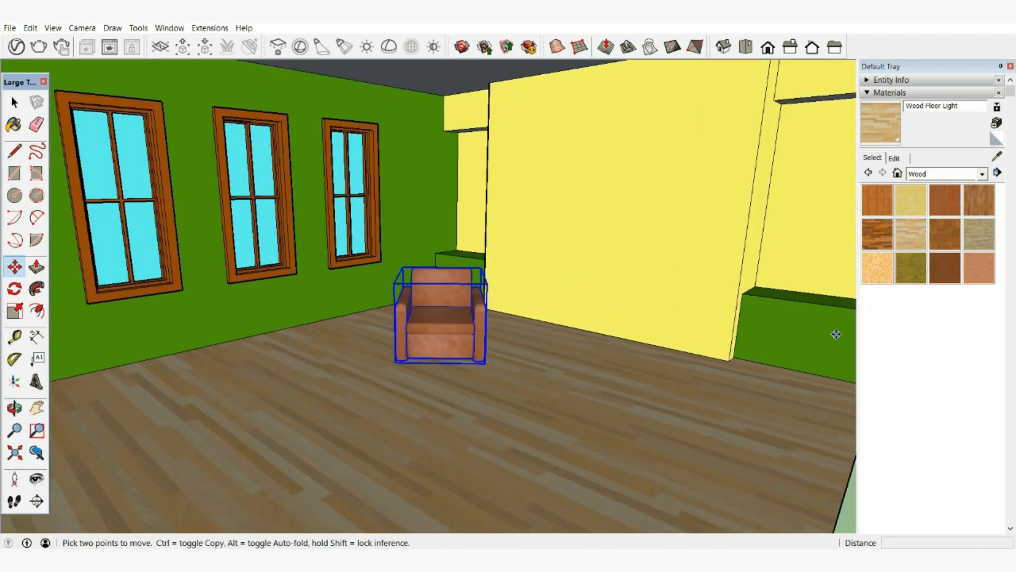
- Copy the armchair across the wood floor, placing the duplicate about 5' 11" away from the original
left_click(396, 359)
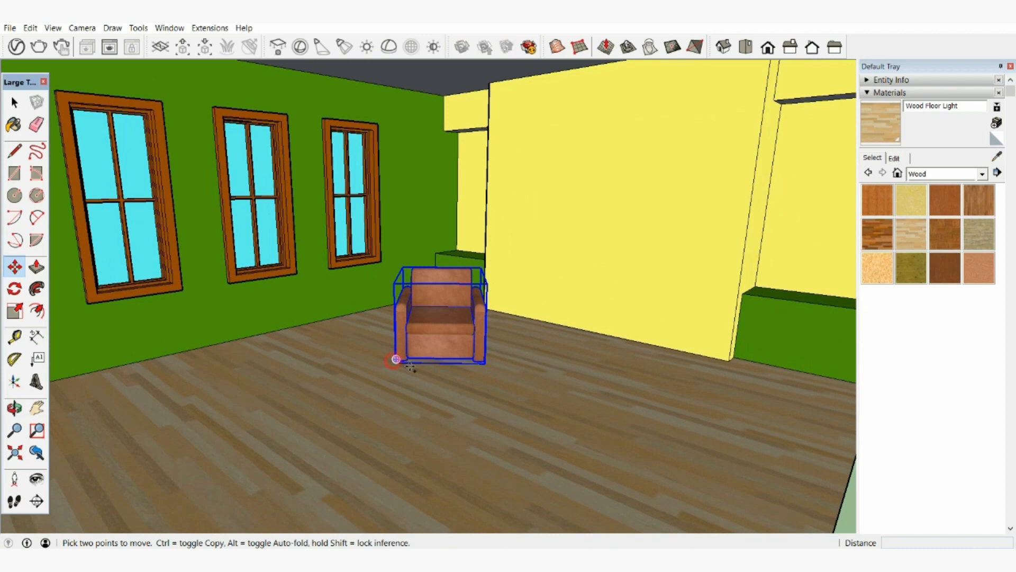
key("ctrl")
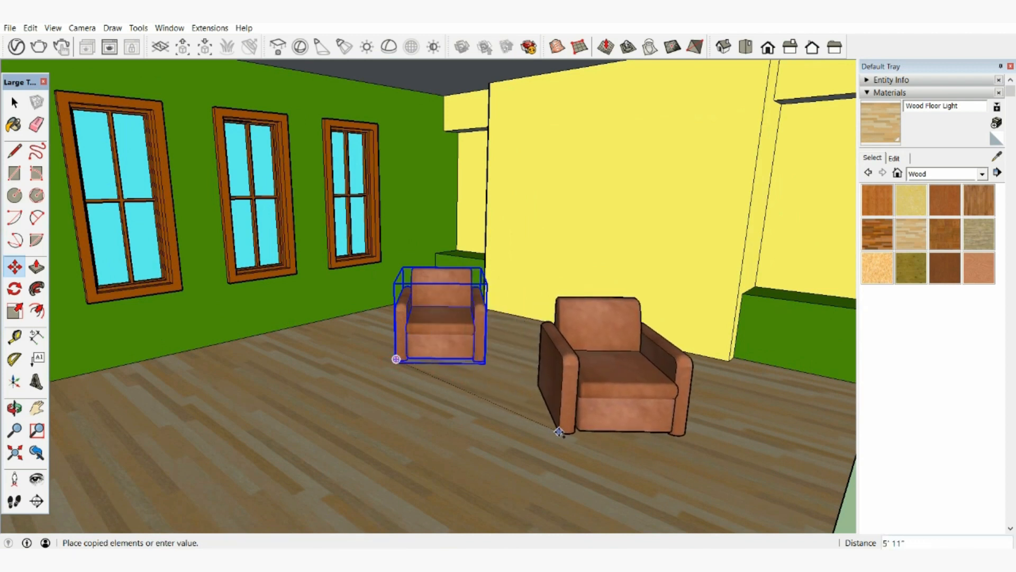
left_click(559, 432)
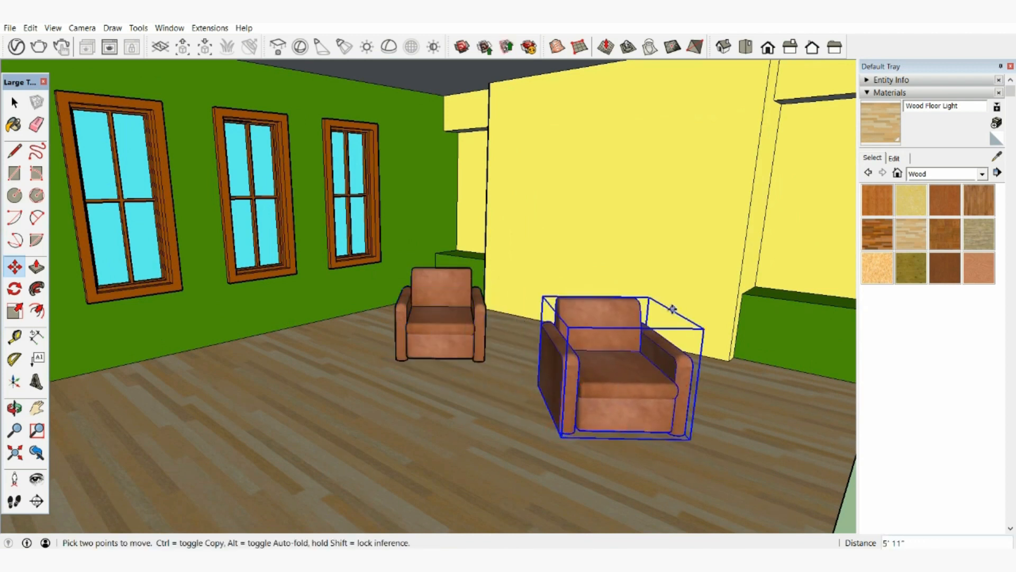
- Rotate the copied armchair about 33.3° around its vertical axis so it faces diagonally toward the window wall
middle_click_drag(654, 319, 650, 345)
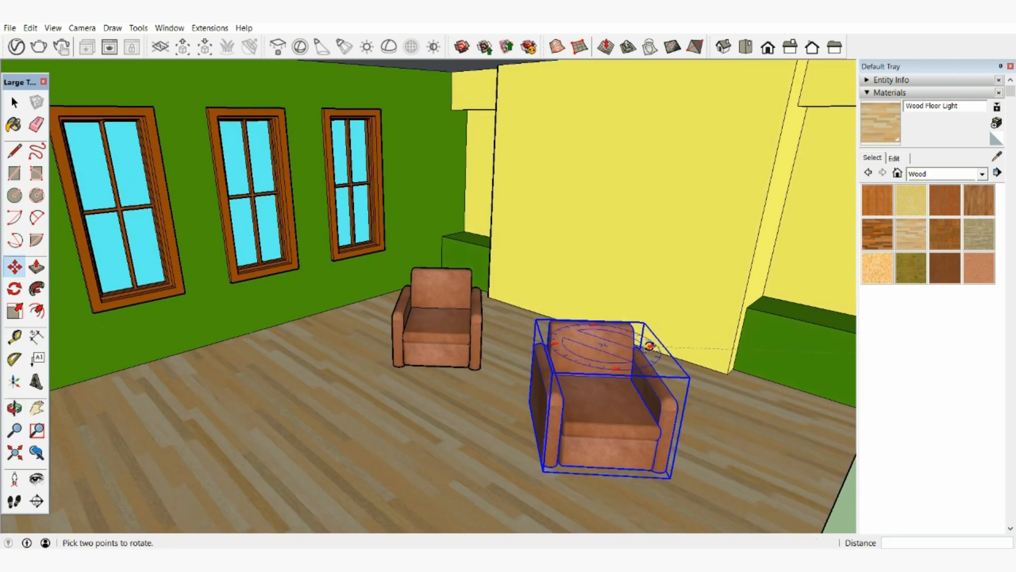
left_click(650, 346)
left_click(657, 390)
- Move the copied armchair about 10 7/8" across the floor, back toward the low green ledge at the yellow wall
key("m")
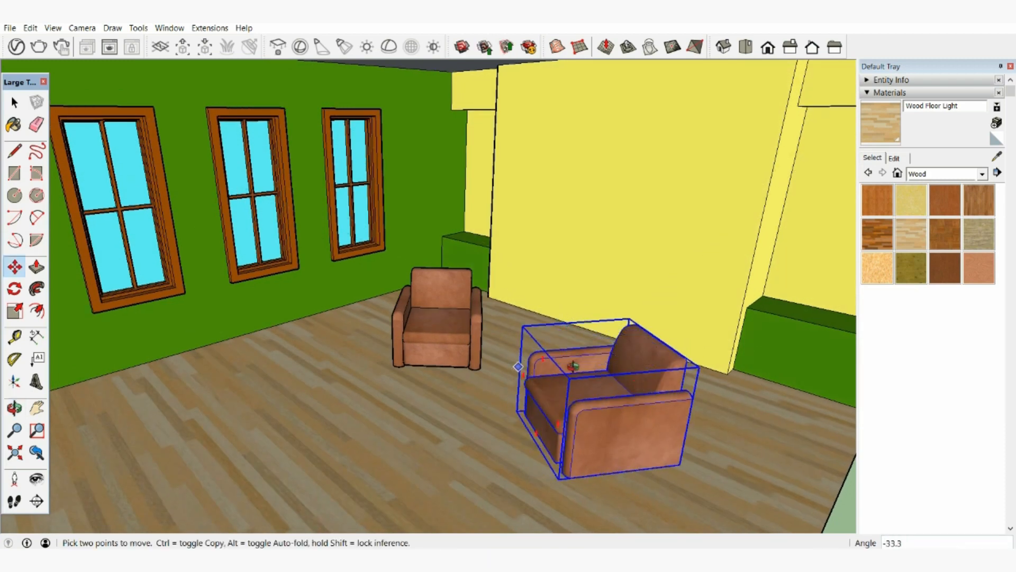
middle_click_drag(657, 391, 594, 402)
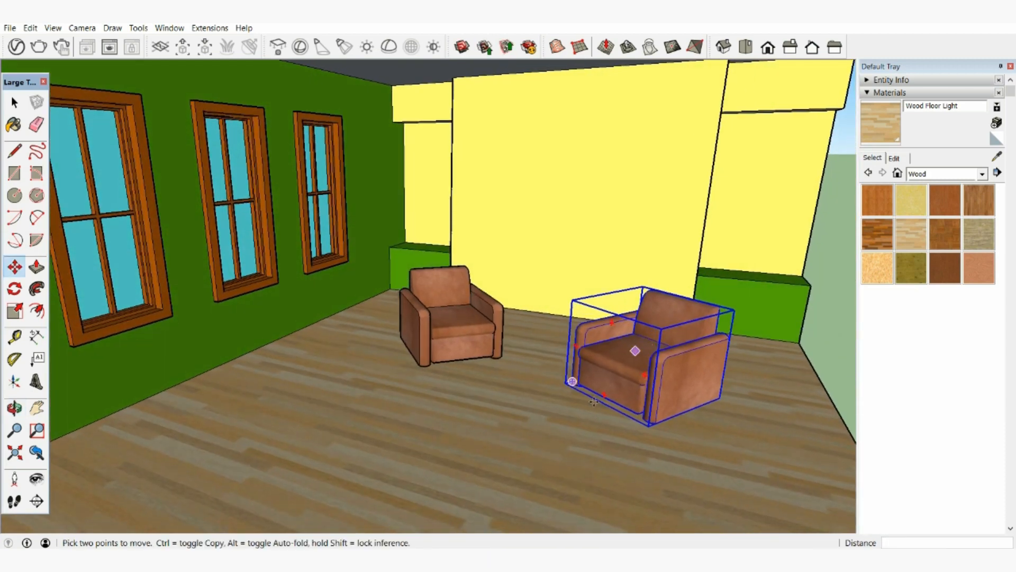
left_click(670, 417)
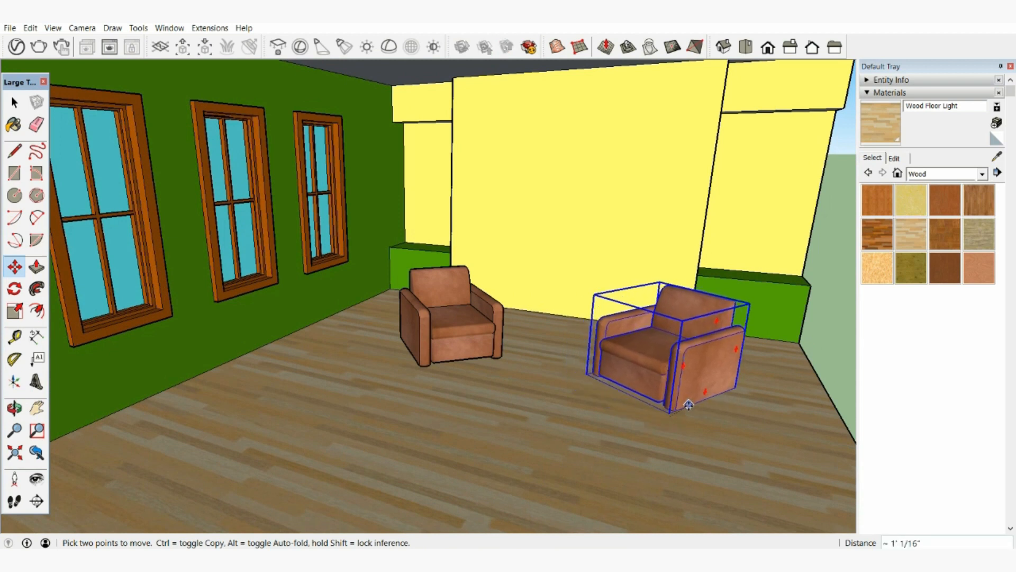
left_click(688, 406)
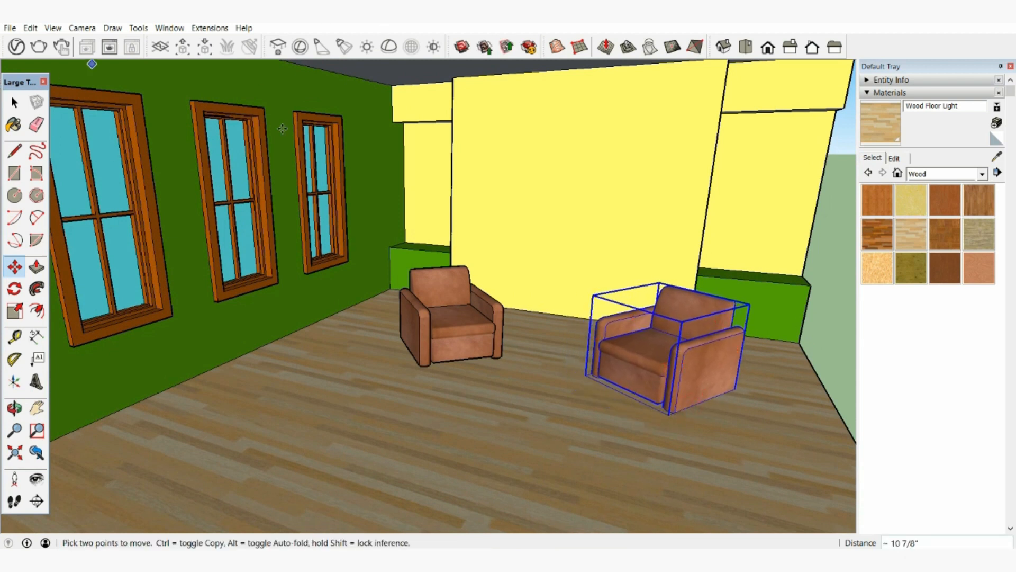
- Open the 3D Warehouse
left_click(169, 28)
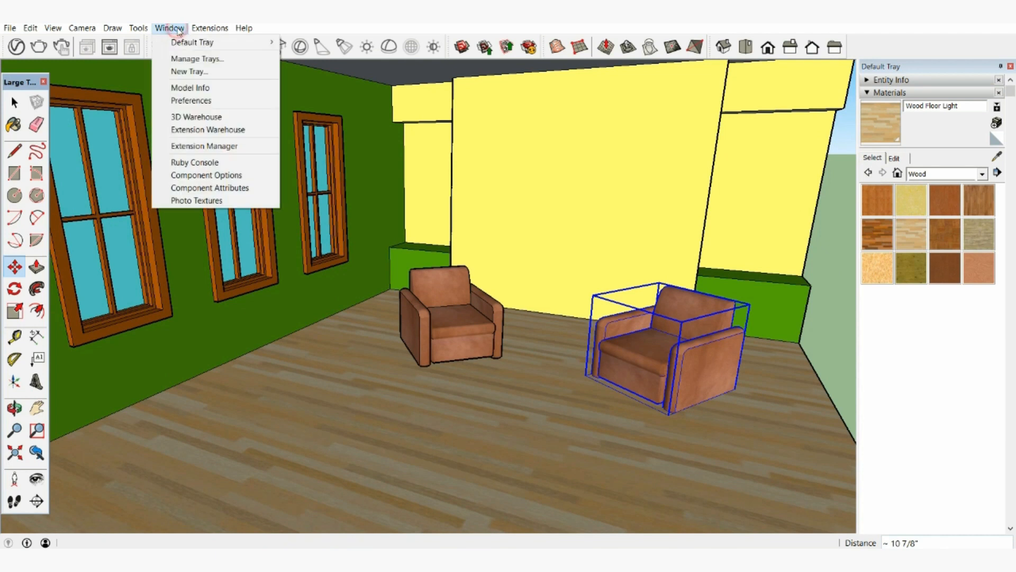